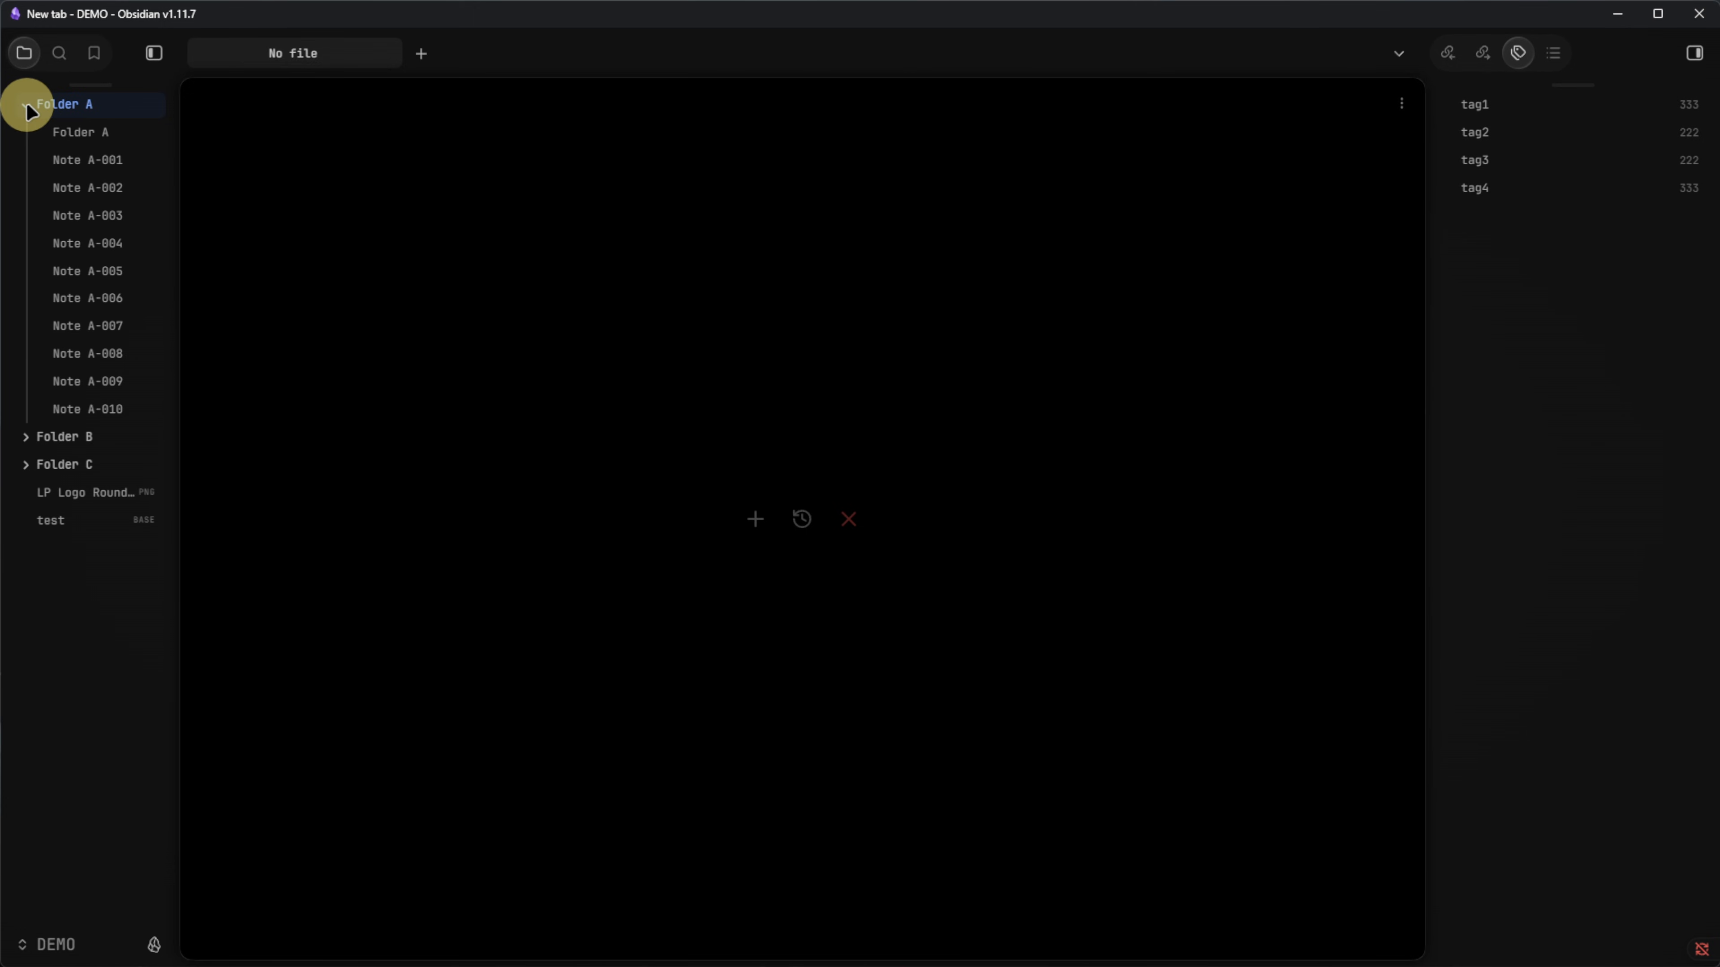
Browse the notes contained in Folder A, Folder B and Folder C, collapsing each folder after viewing.
left_click(28, 108)
left_click(27, 132)
scroll(166, 252, "down", 8)
scroll(156, 264, "down", 3)
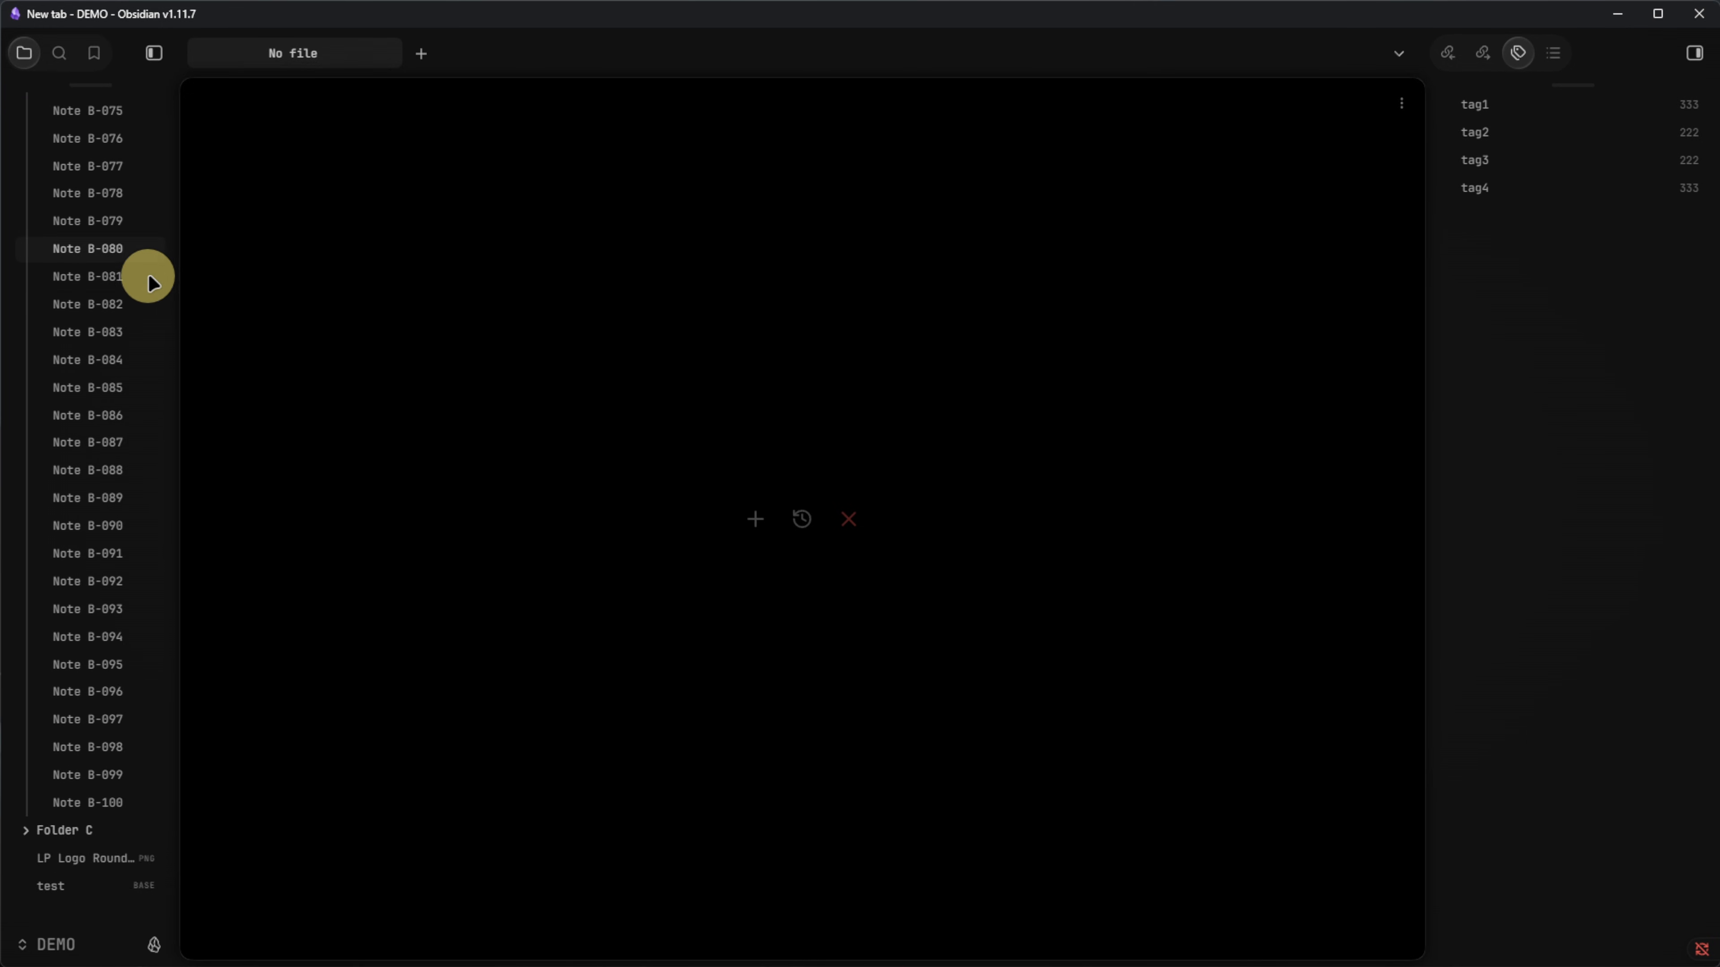
scroll(145, 276, "up", 10)
left_click(28, 132)
left_click(29, 161)
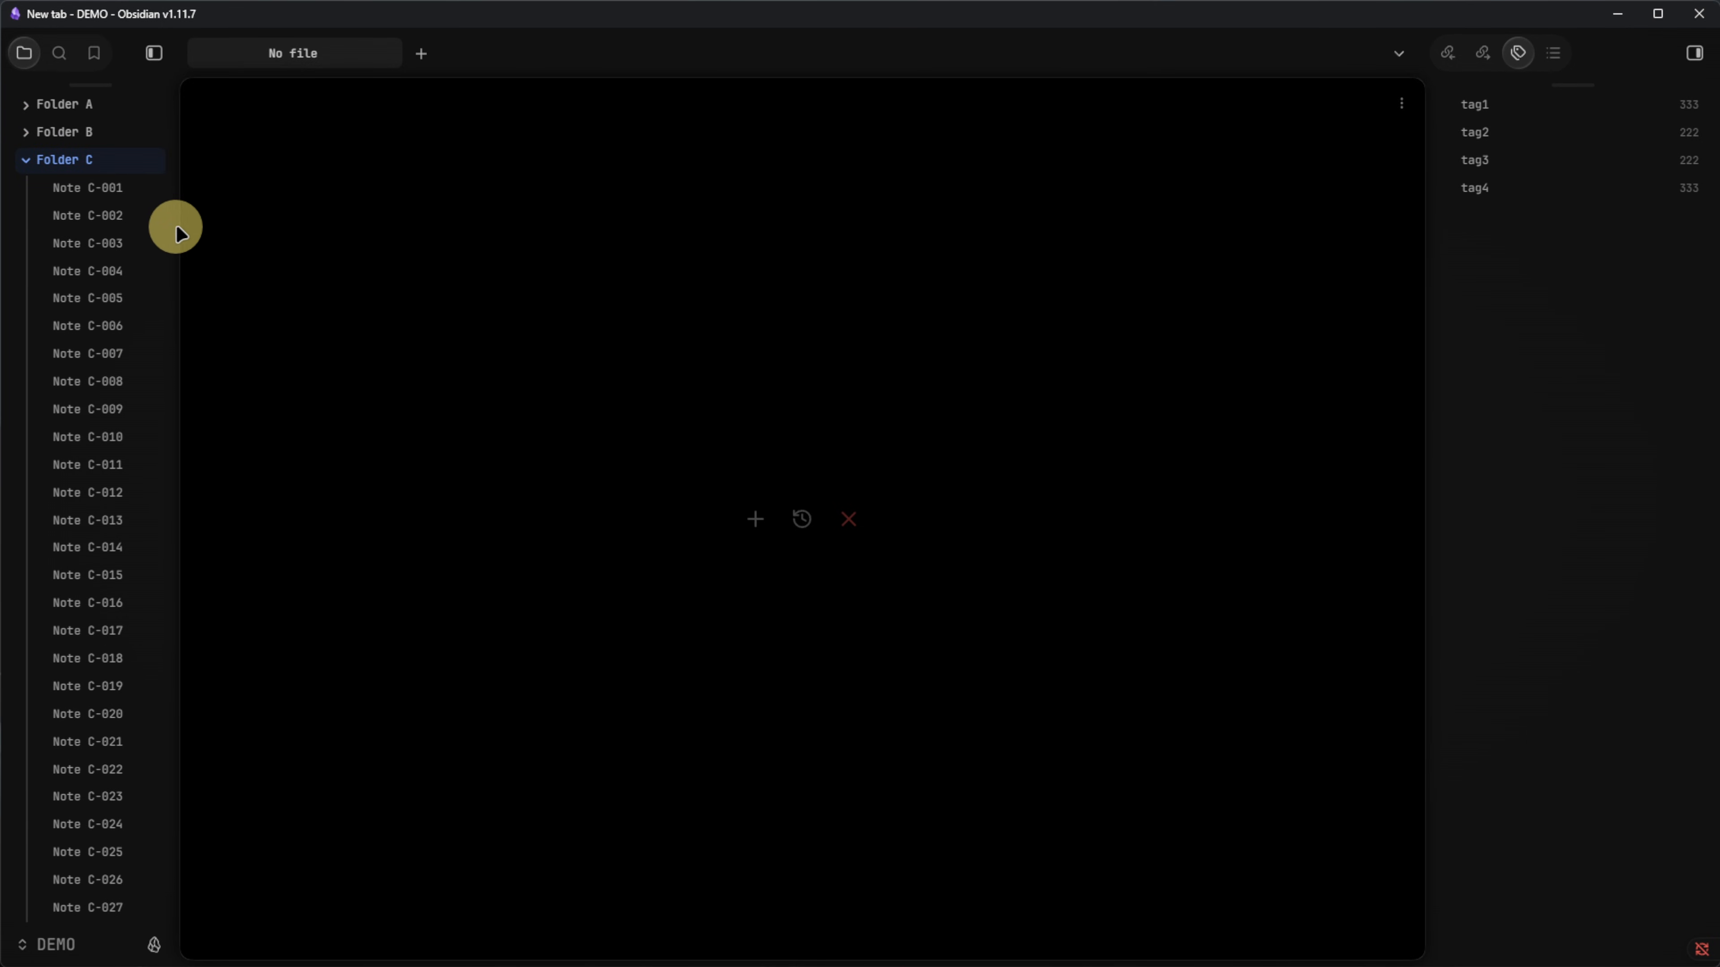
left_click_drag(179, 227, 187, 223)
scroll(146, 257, "down", 20)
scroll(129, 389, "up", 20)
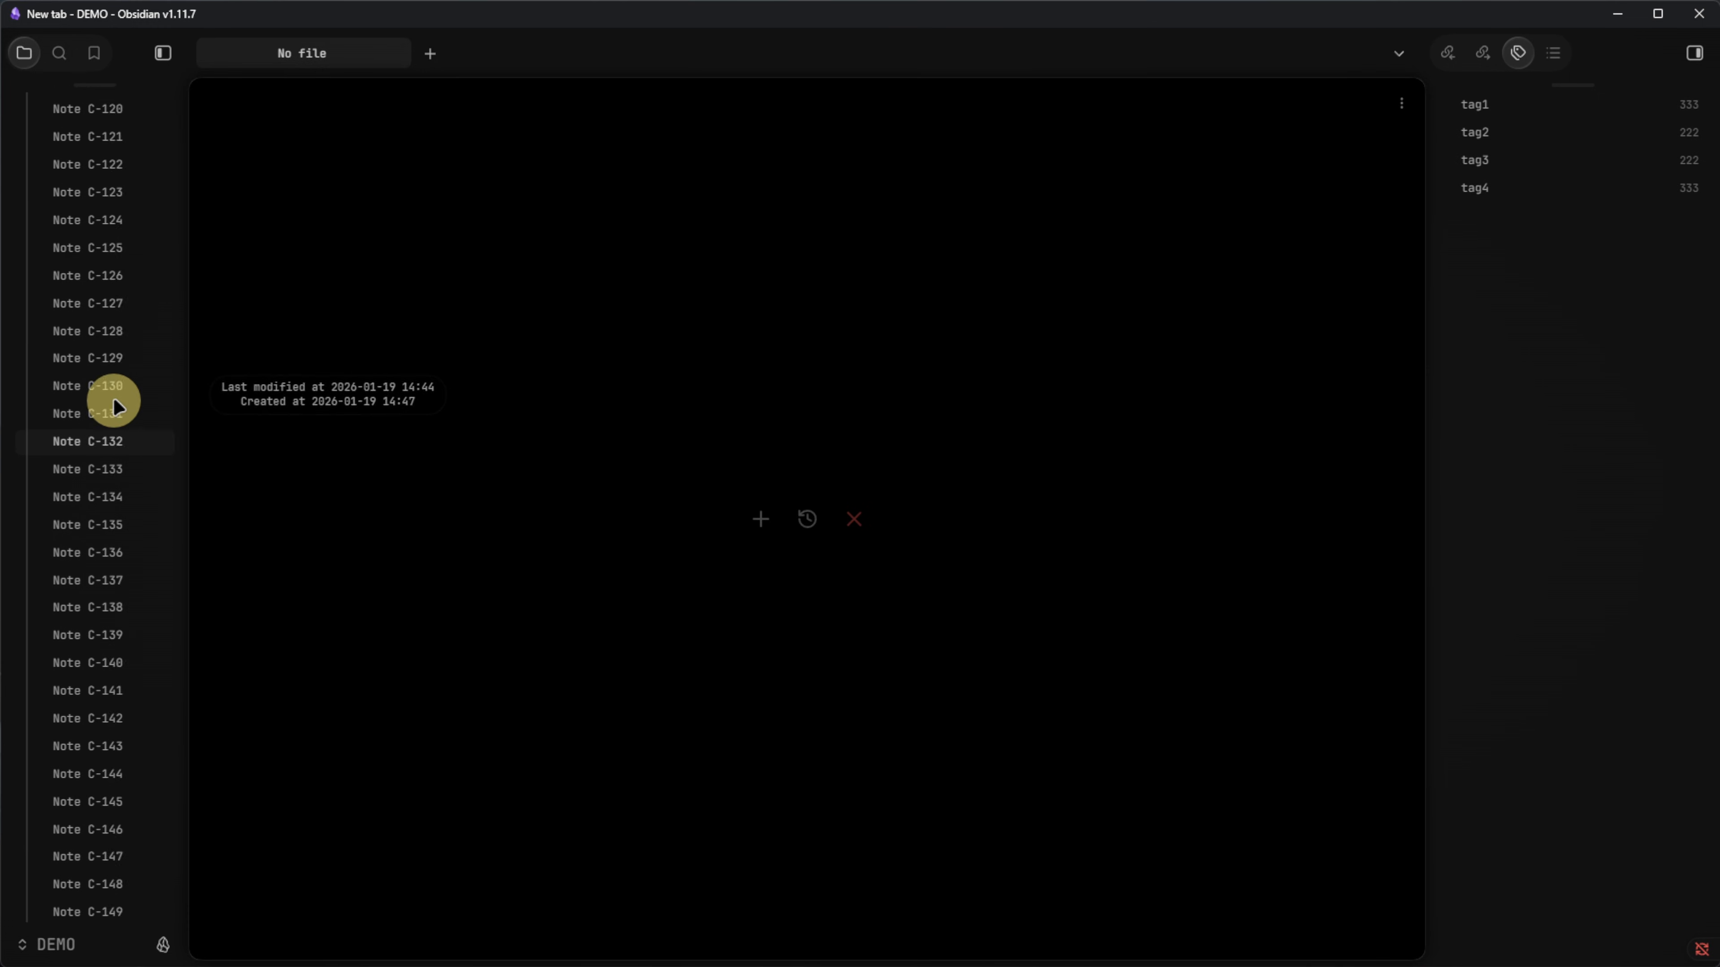
left_click(26, 163)
Create a new base in the vault and title it "Dynamic MoC".
key("ctrl+p")
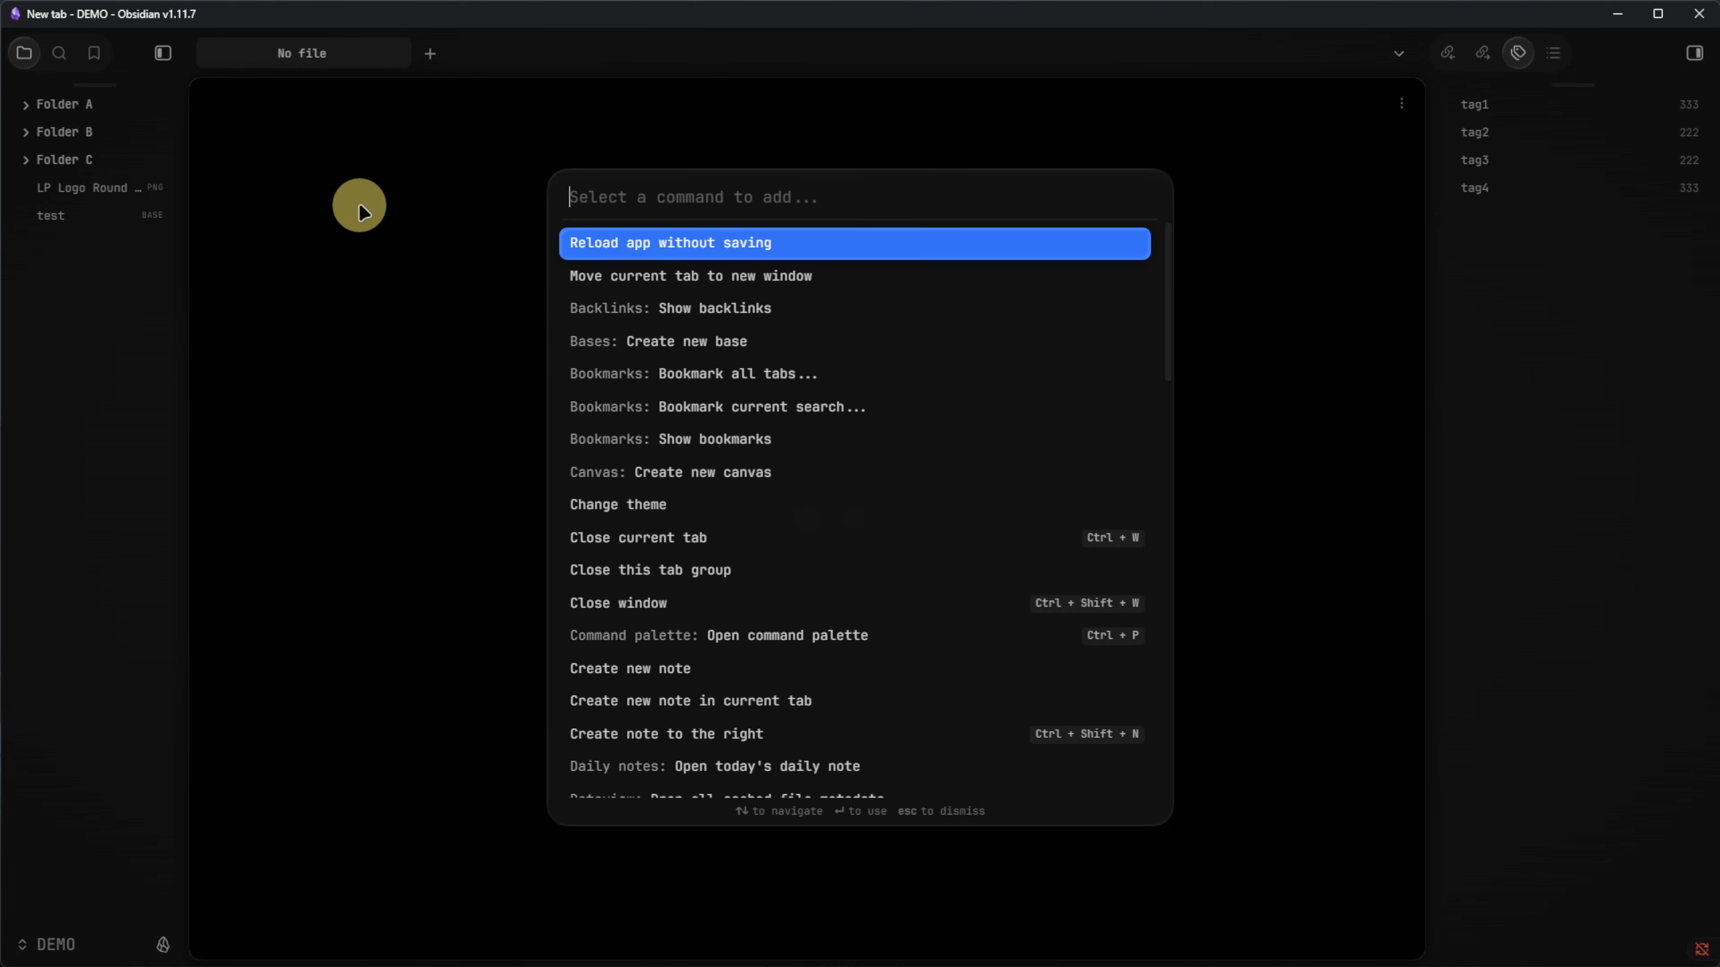
key("Down")
key("Down")
key("Down")
key("Return")
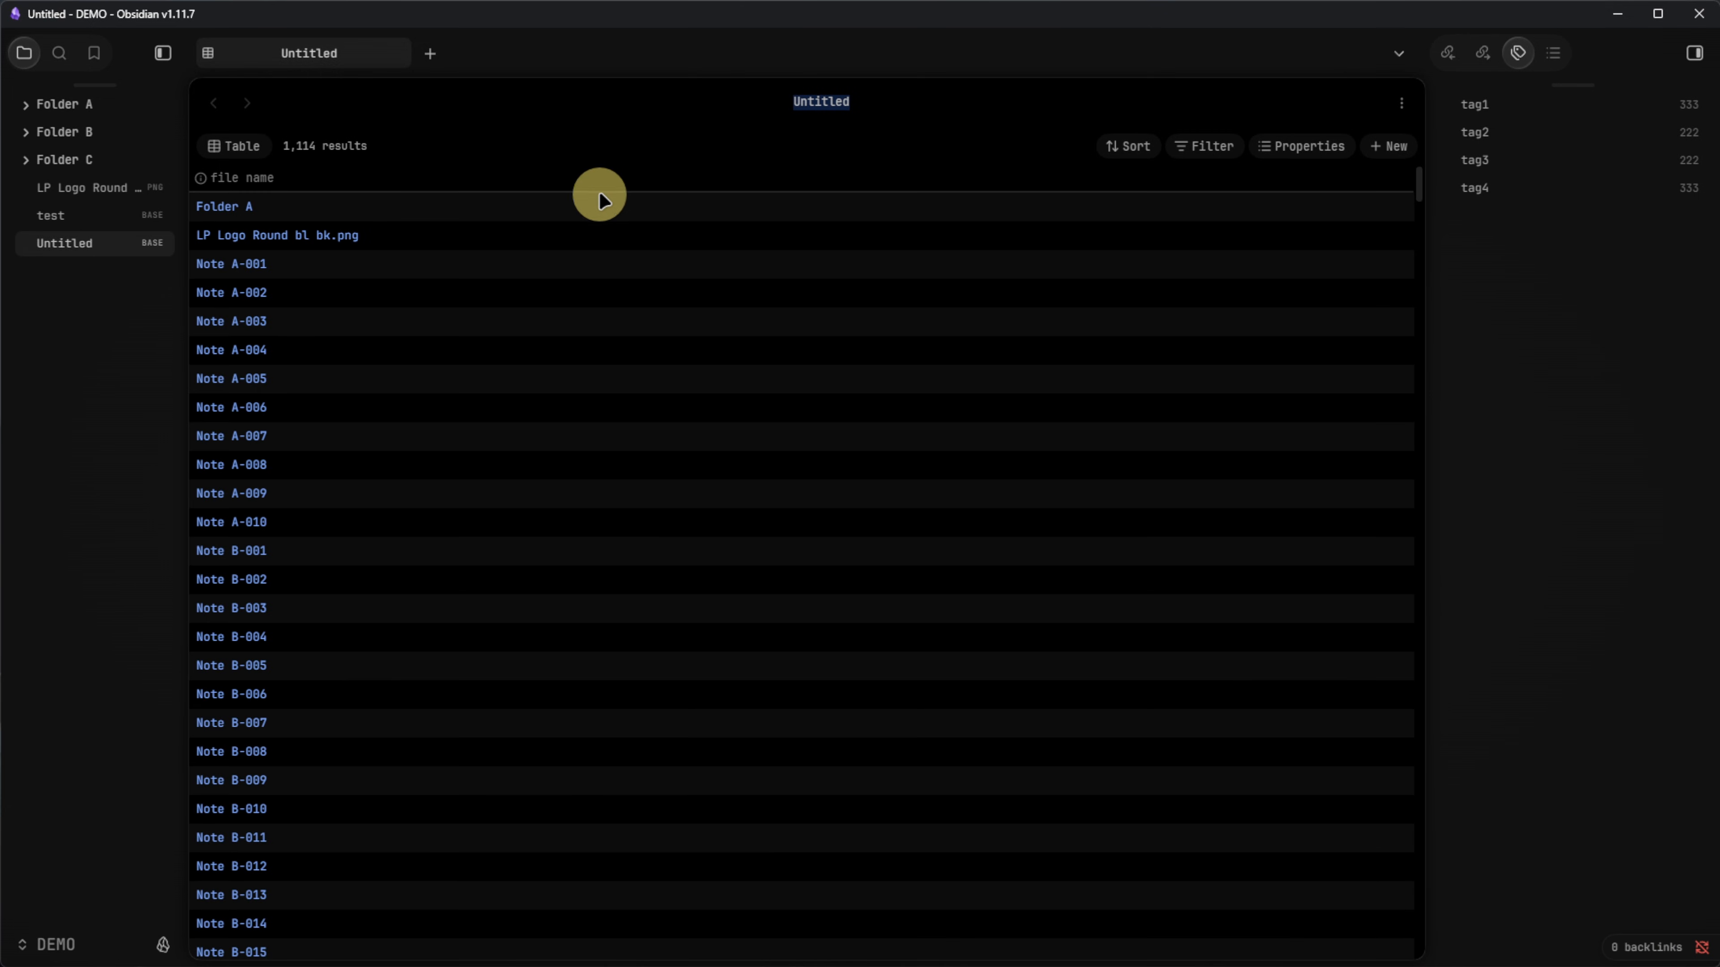
type("D")
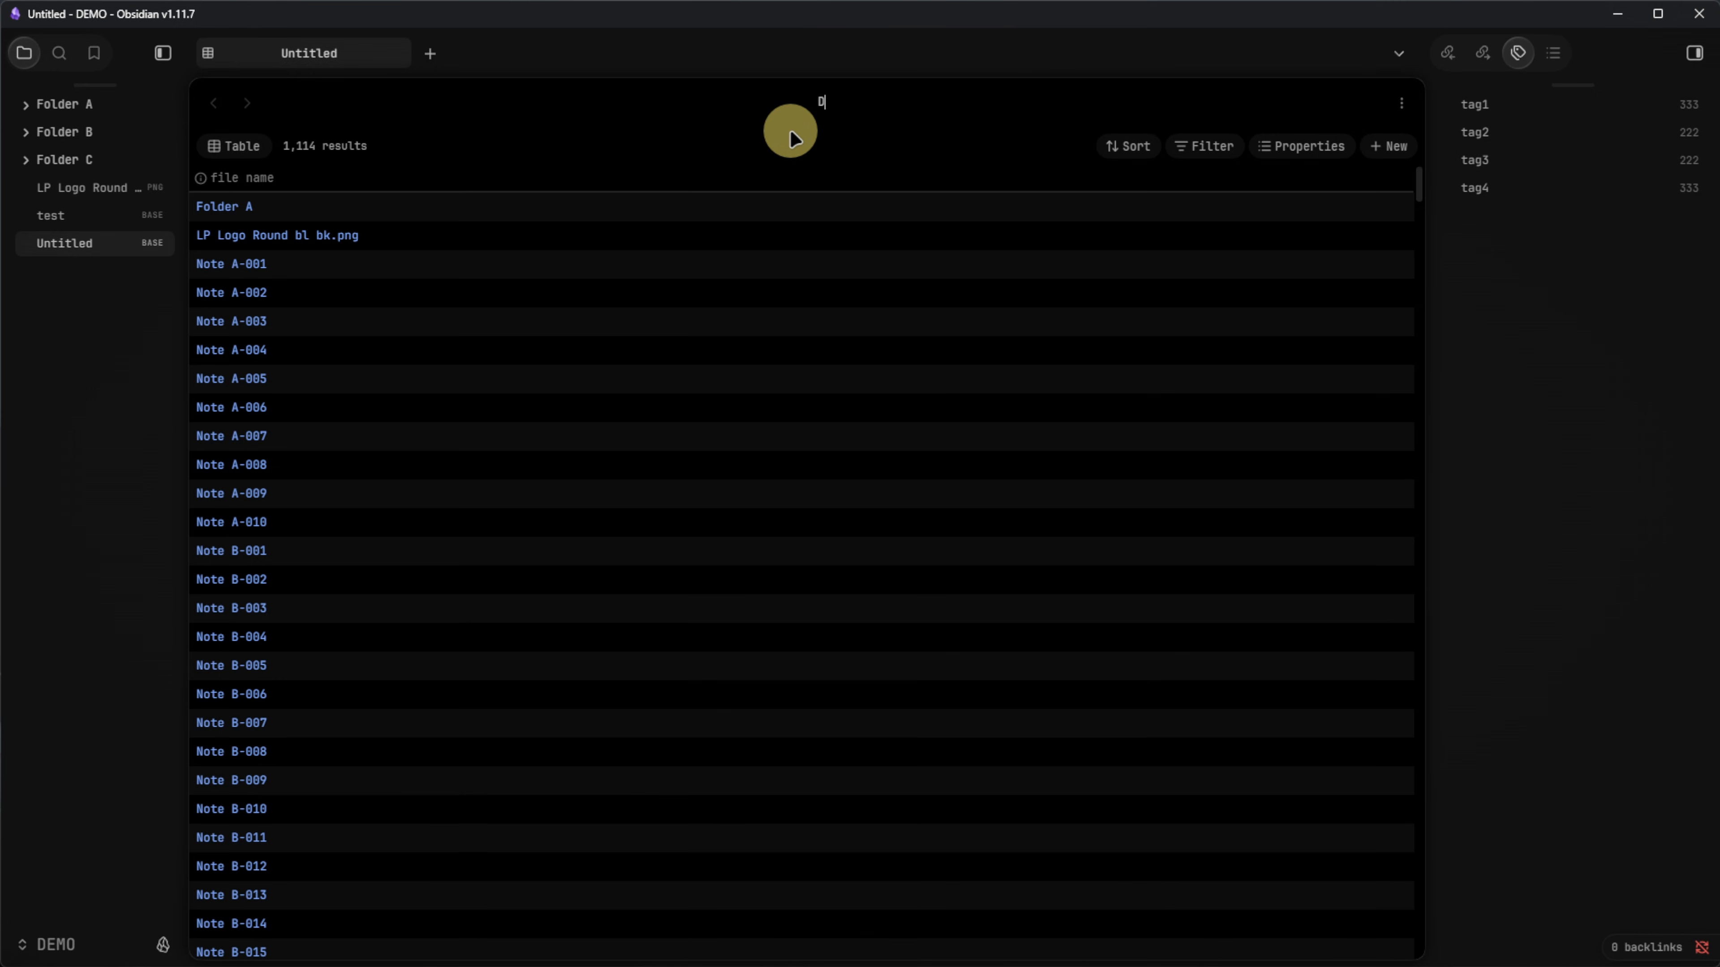
type("ynamic MoC")
key("Return")
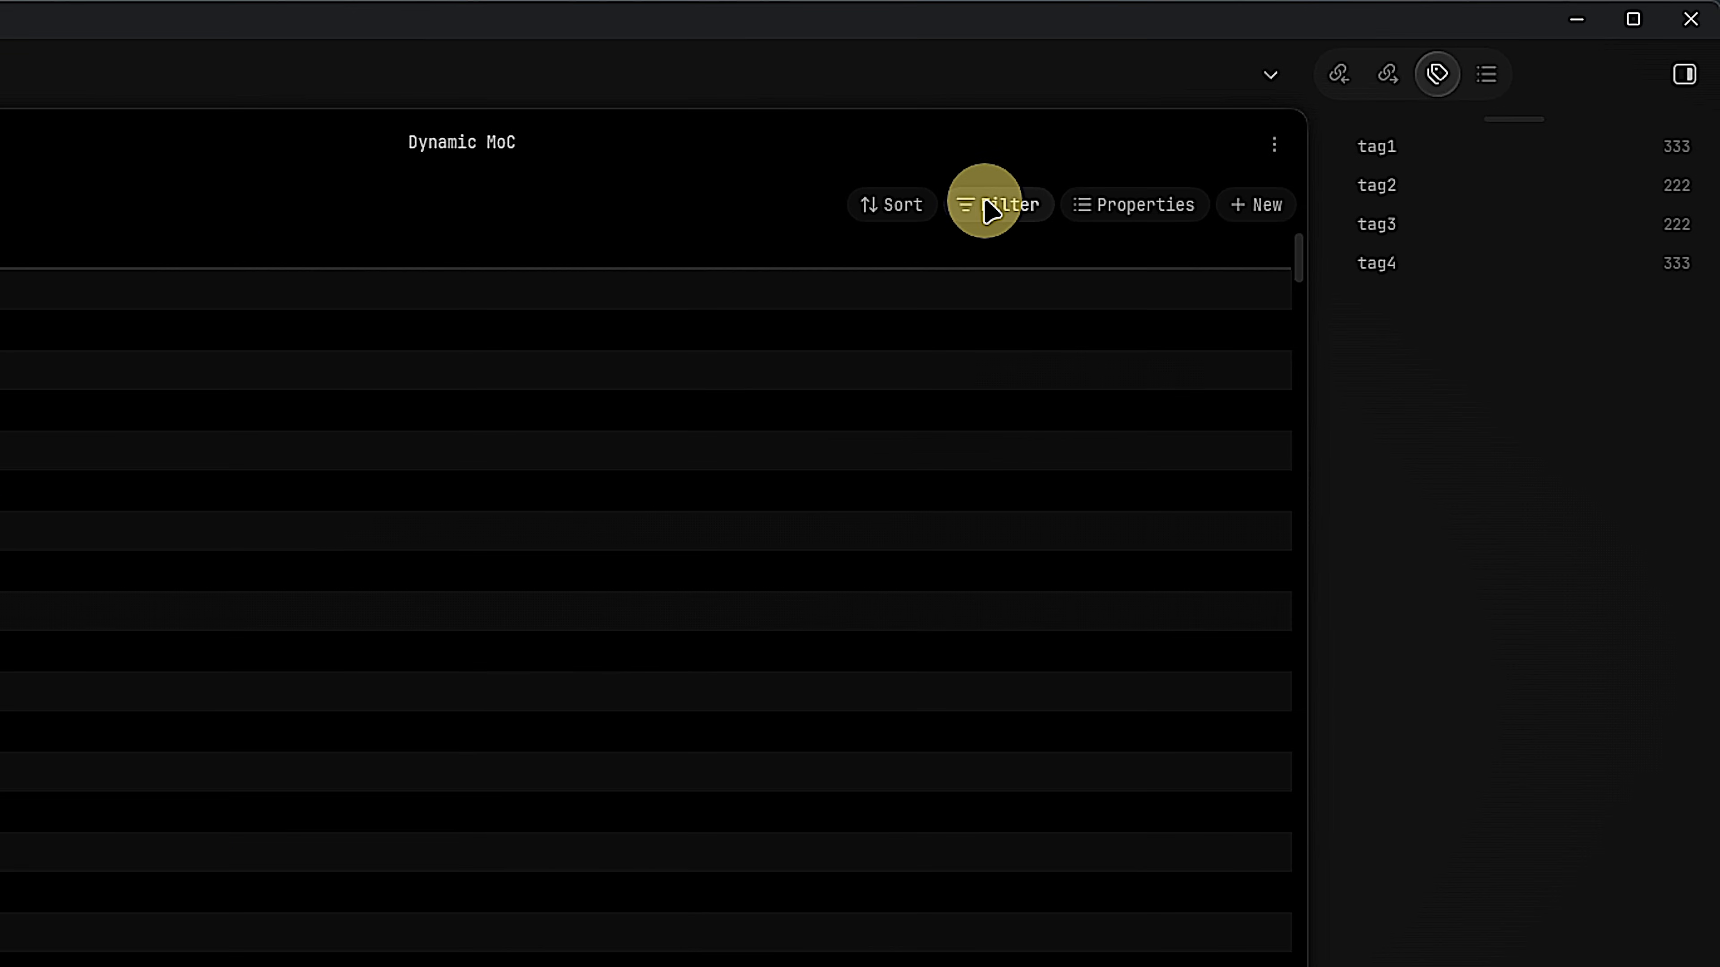
Add a filter for all views of the base requiring the file extension to be md.
left_click(1196, 150)
left_click(971, 255)
left_click(1087, 360)
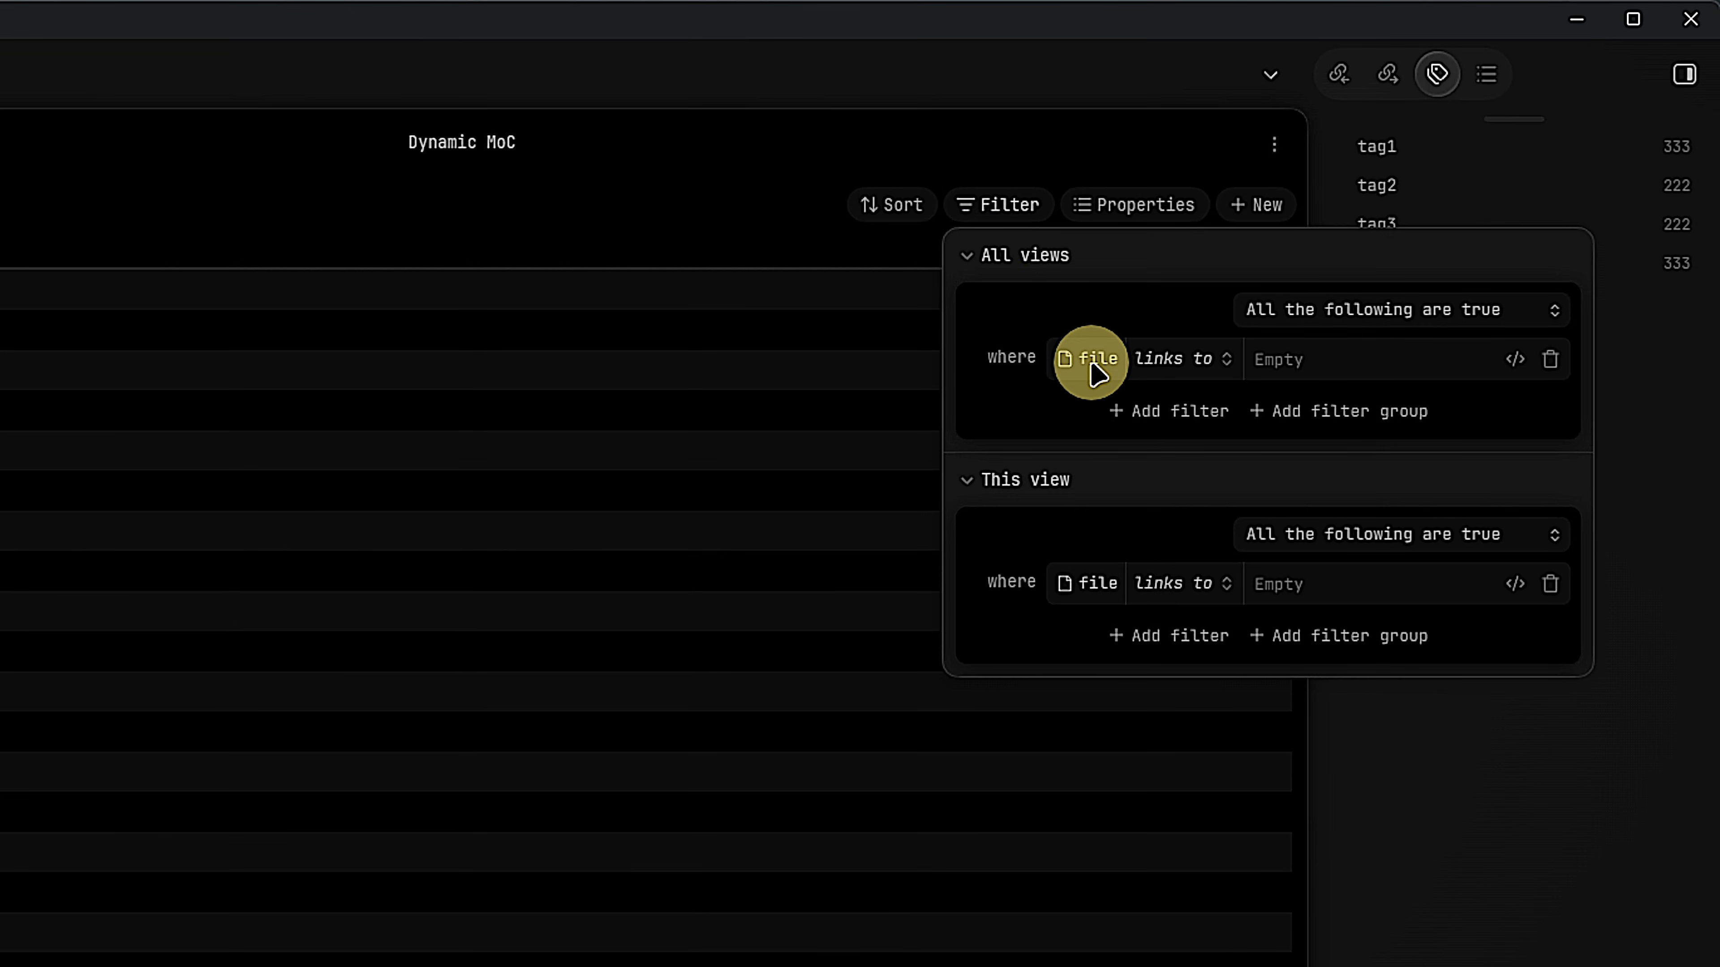
type("ext")
left_click(1186, 458)
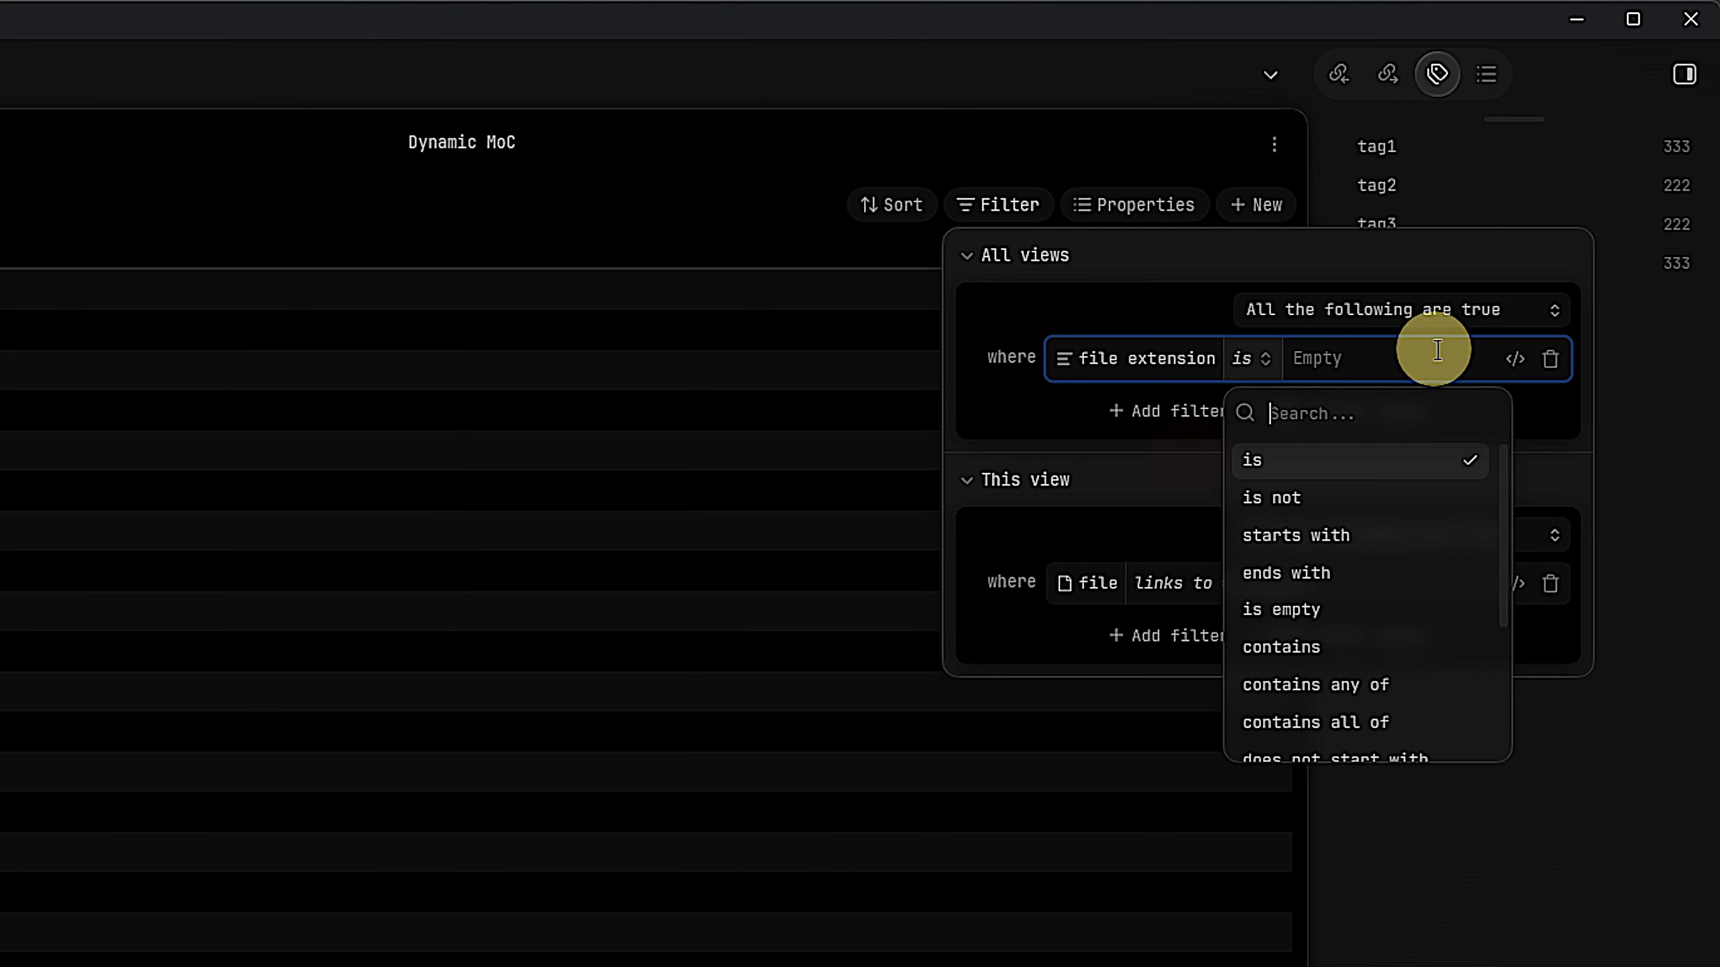
left_click(1376, 461)
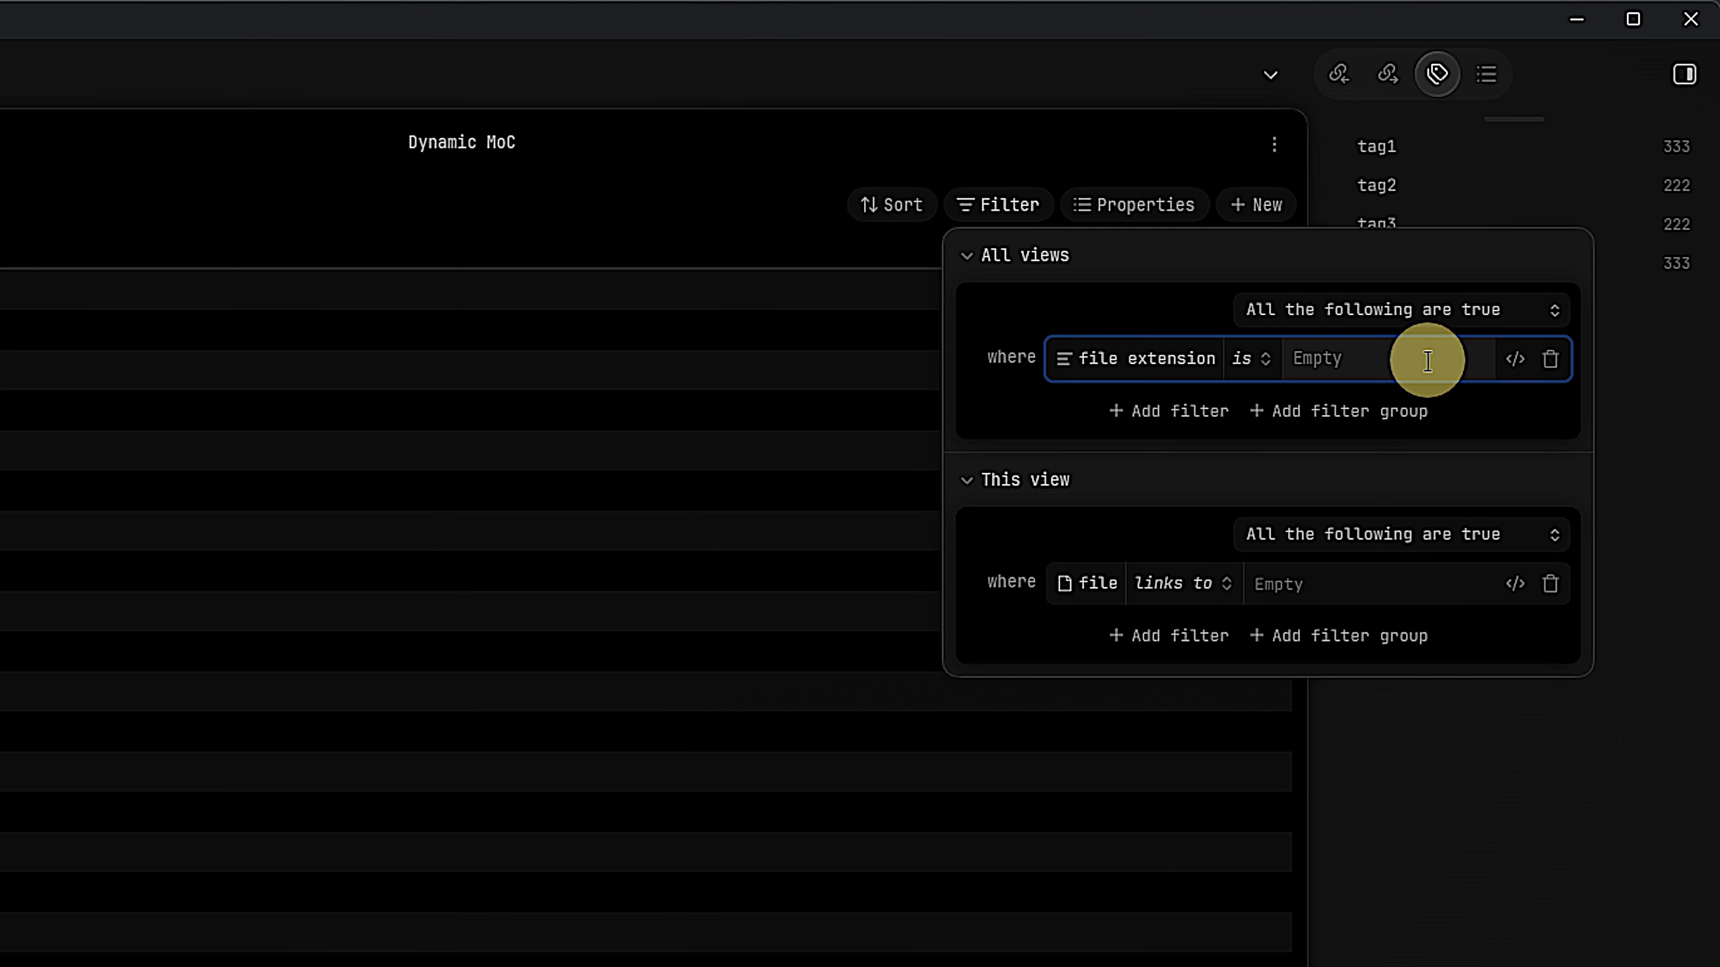
type("md")
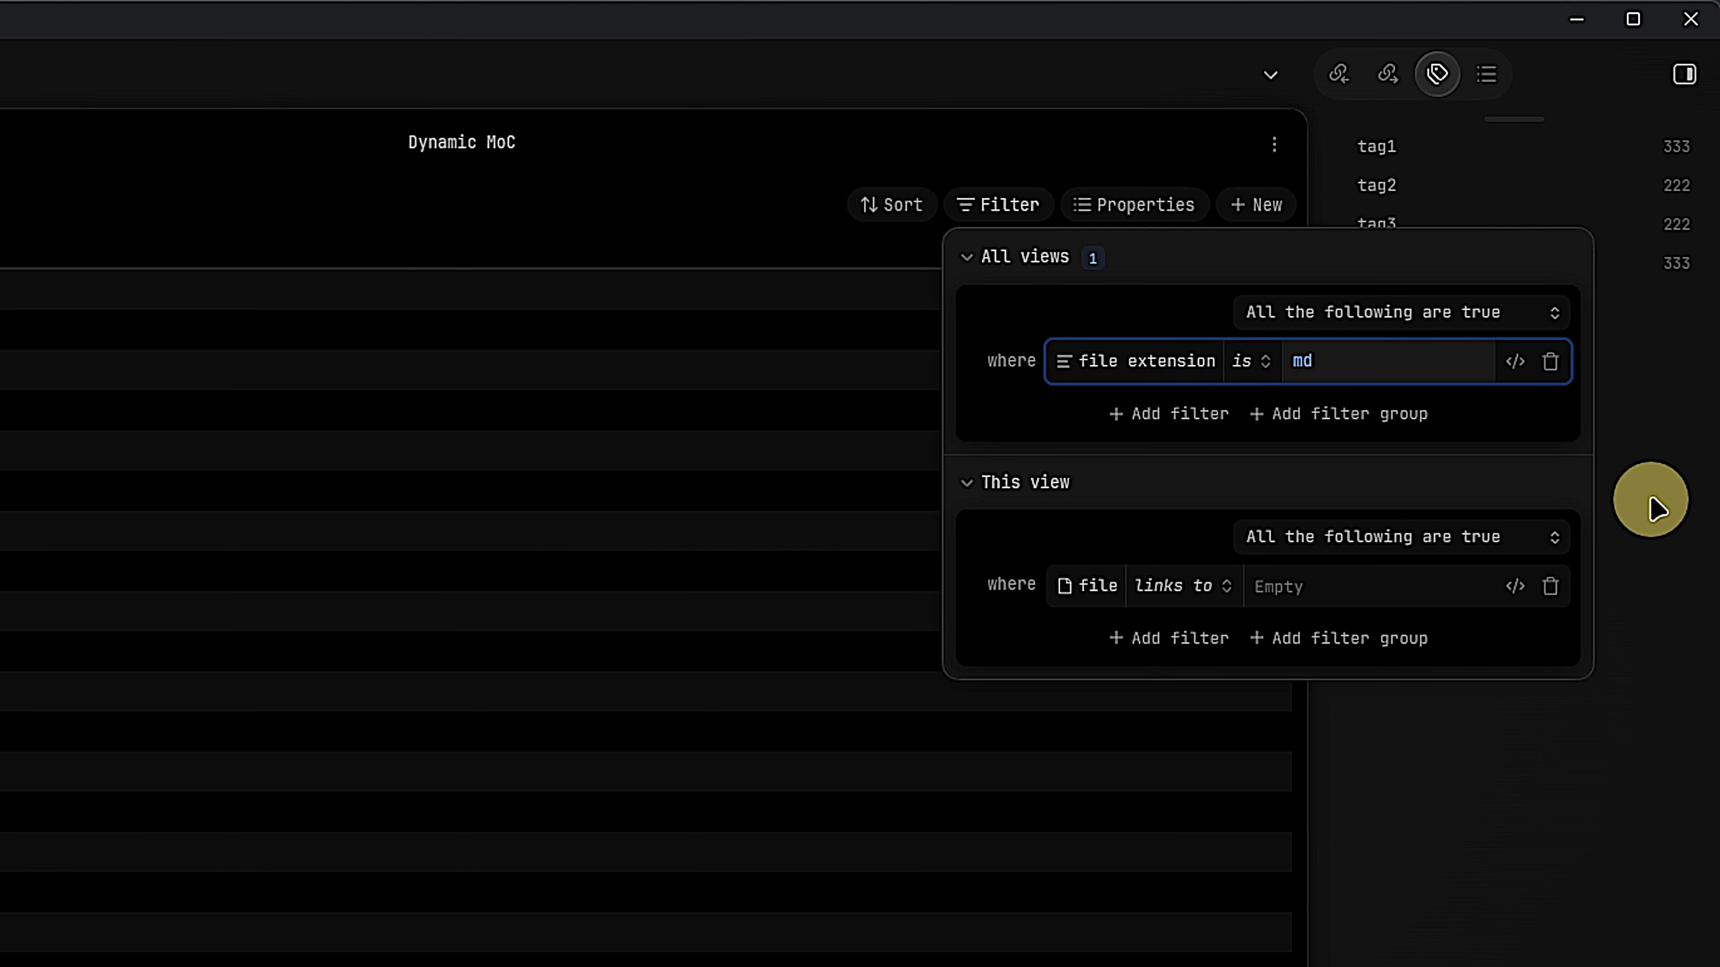
Filter this view to files whose file path starts with "Folder A".
left_click(1084, 585)
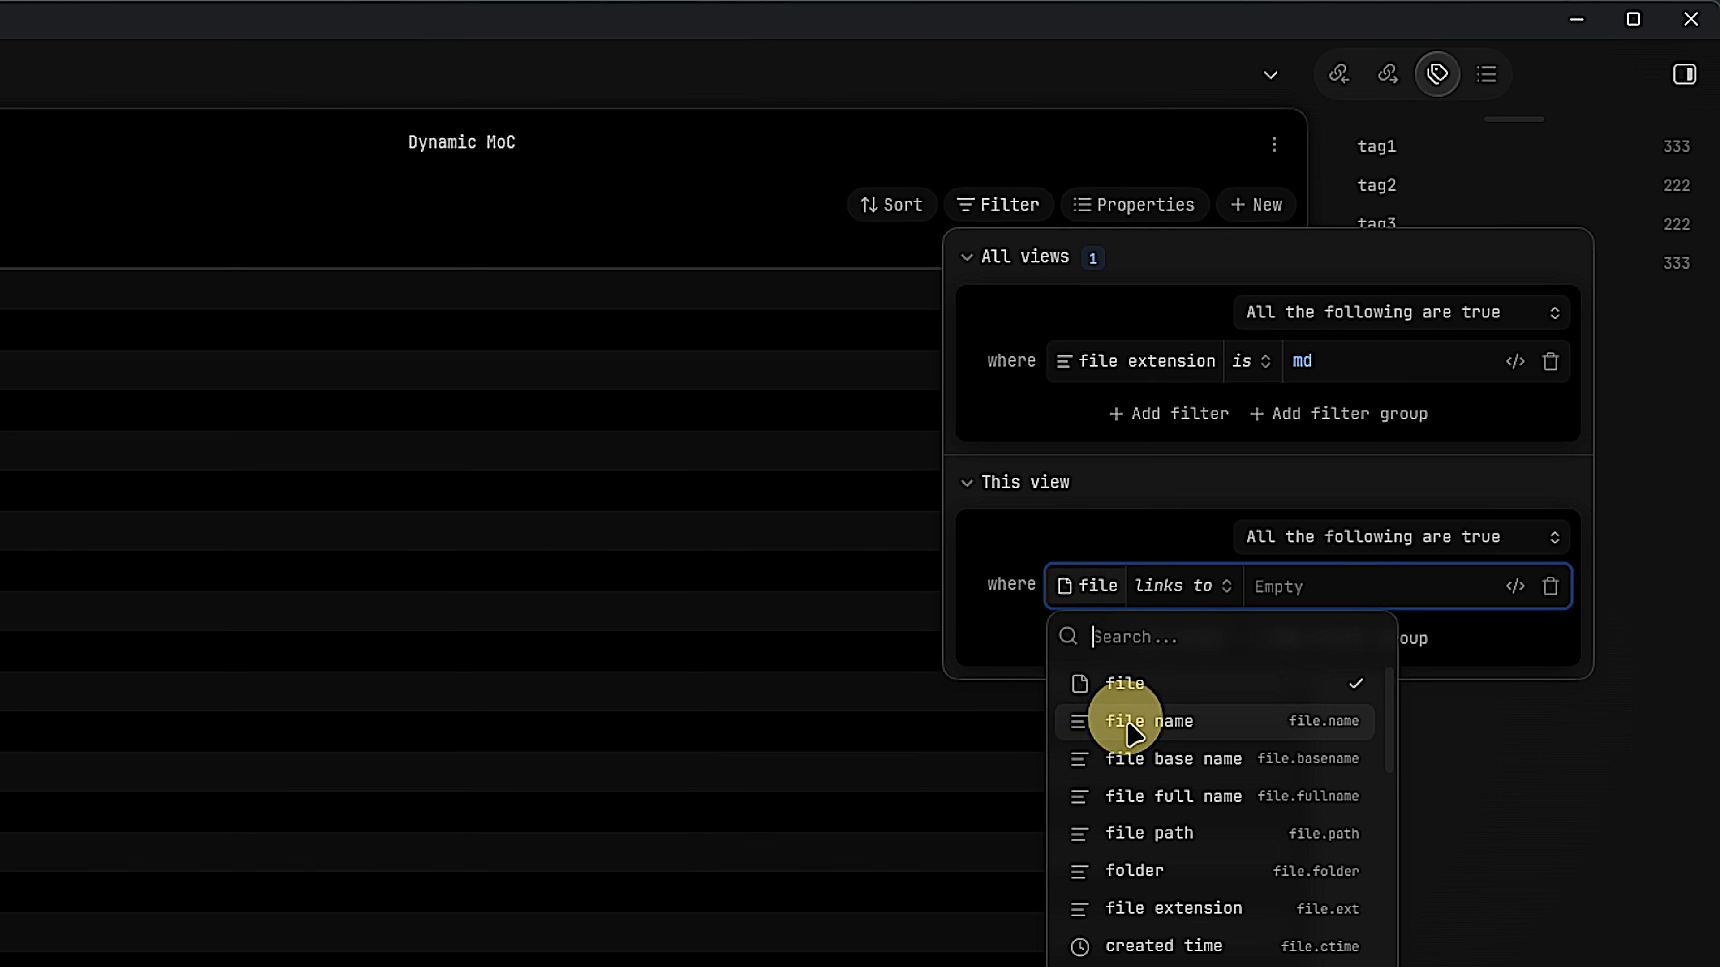
left_click(1187, 833)
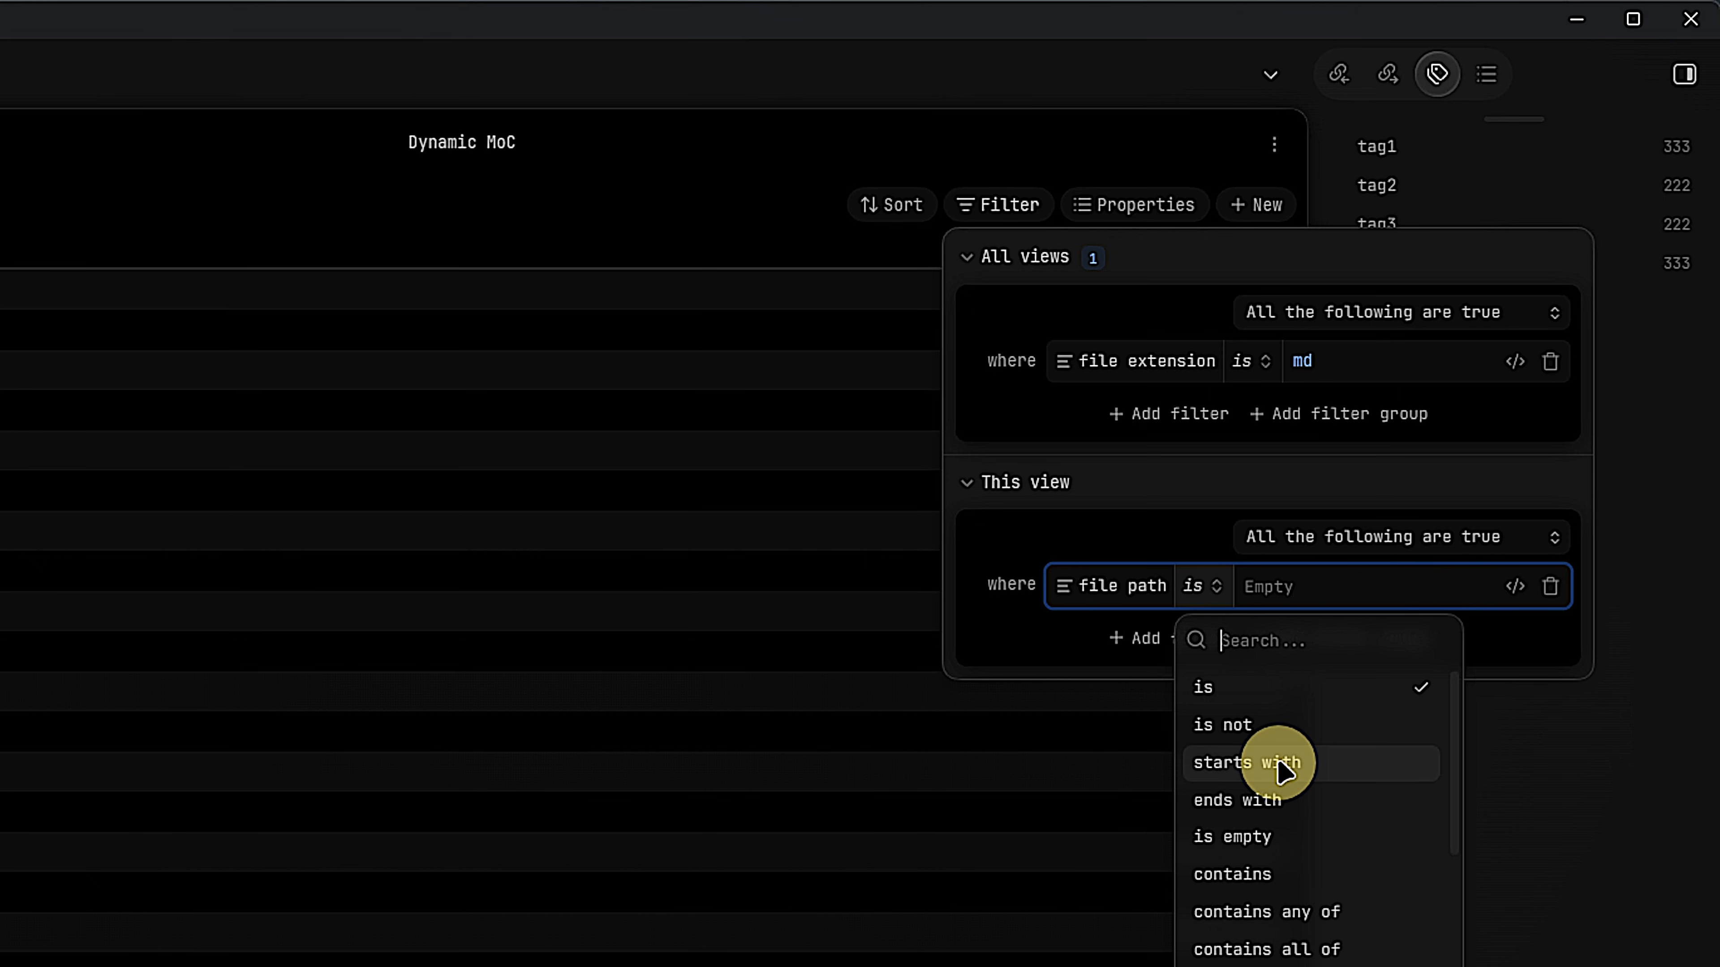
left_click(1279, 766)
left_click(1381, 587)
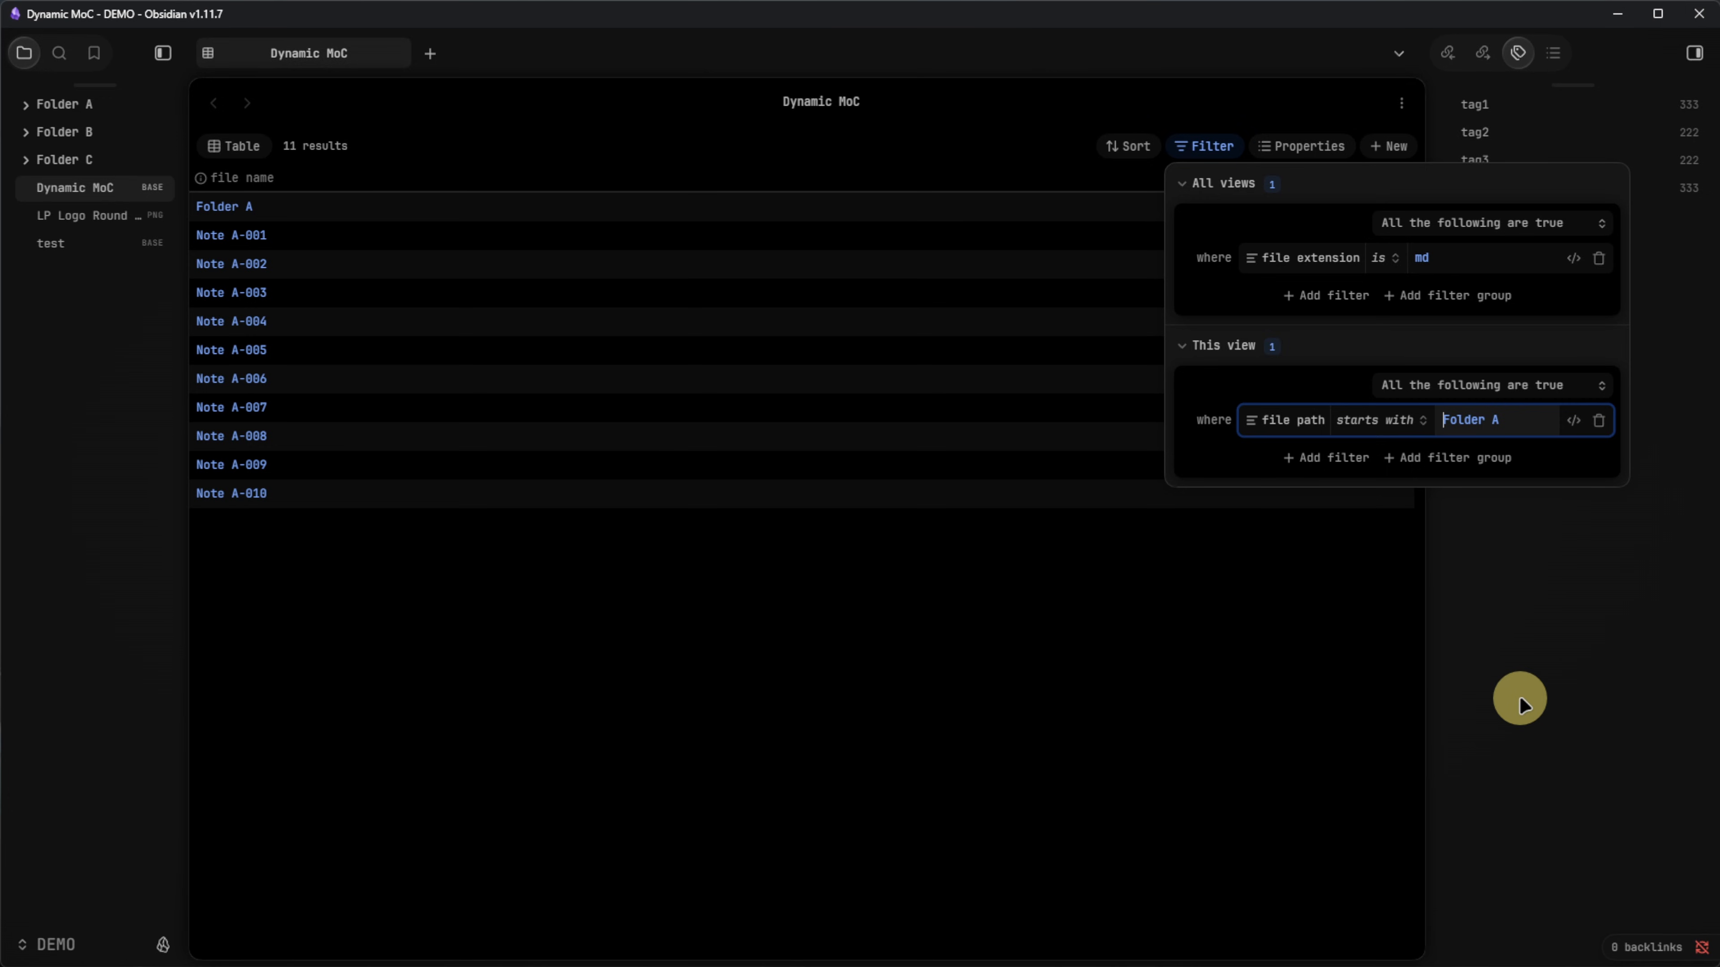
left_click(1209, 618)
Rename the base's table view as "Folder A - All".
left_click(250, 150)
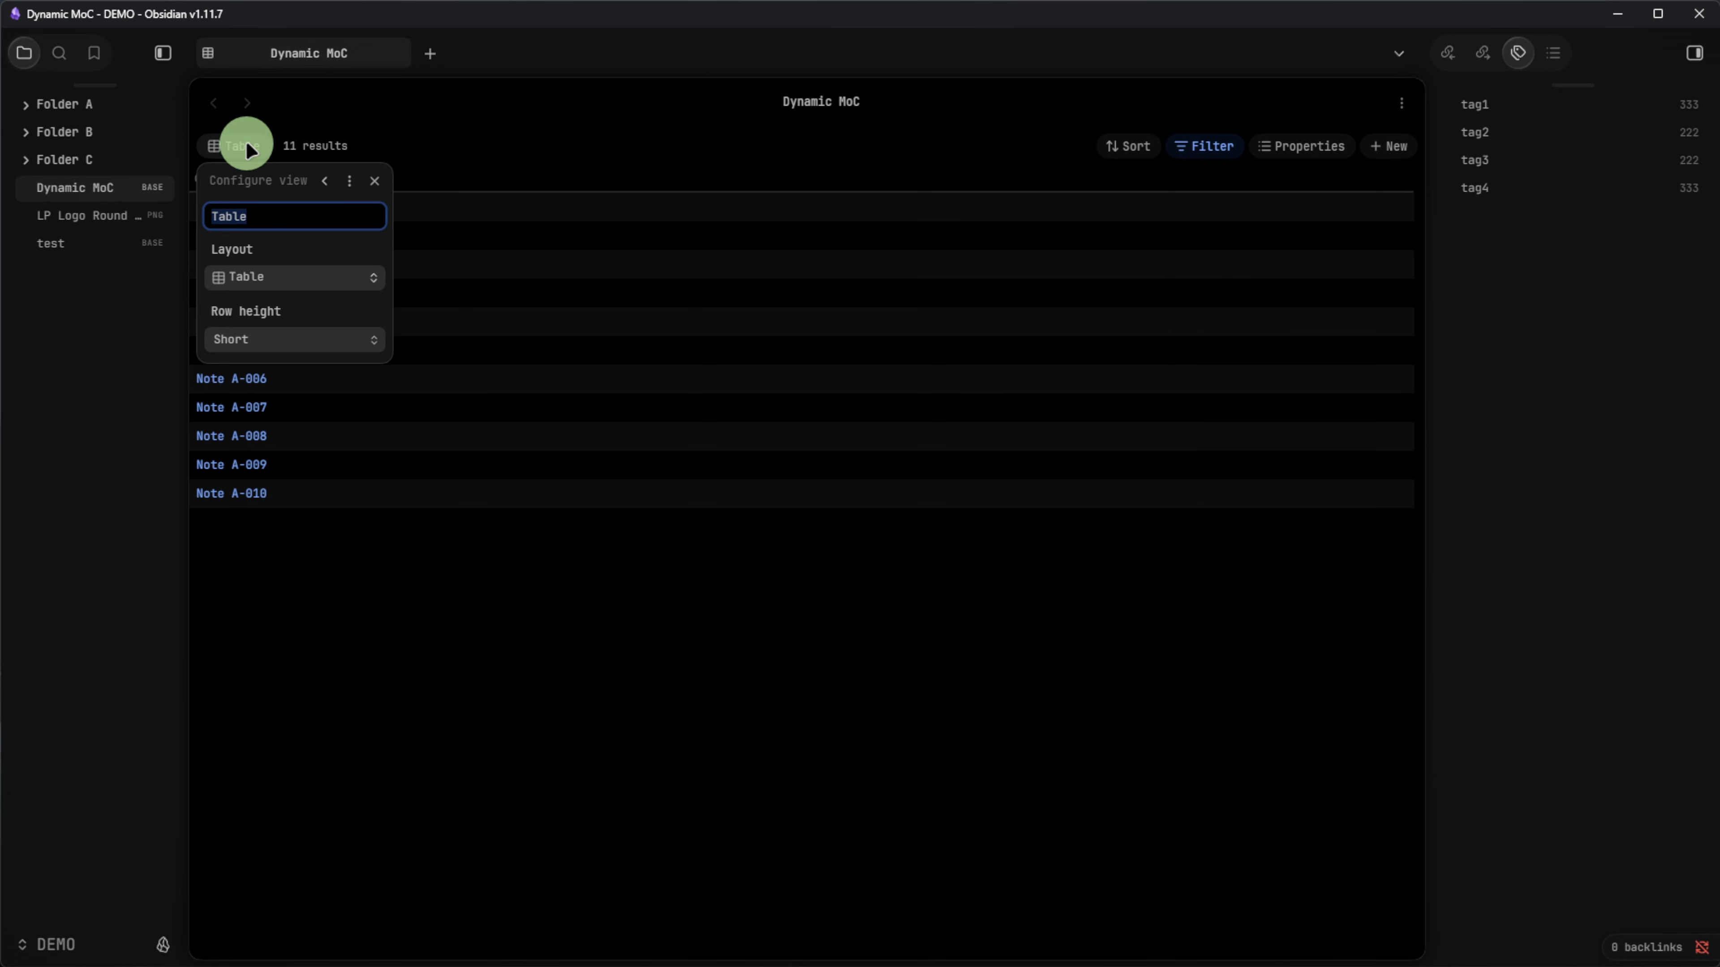
left_click(574, 157)
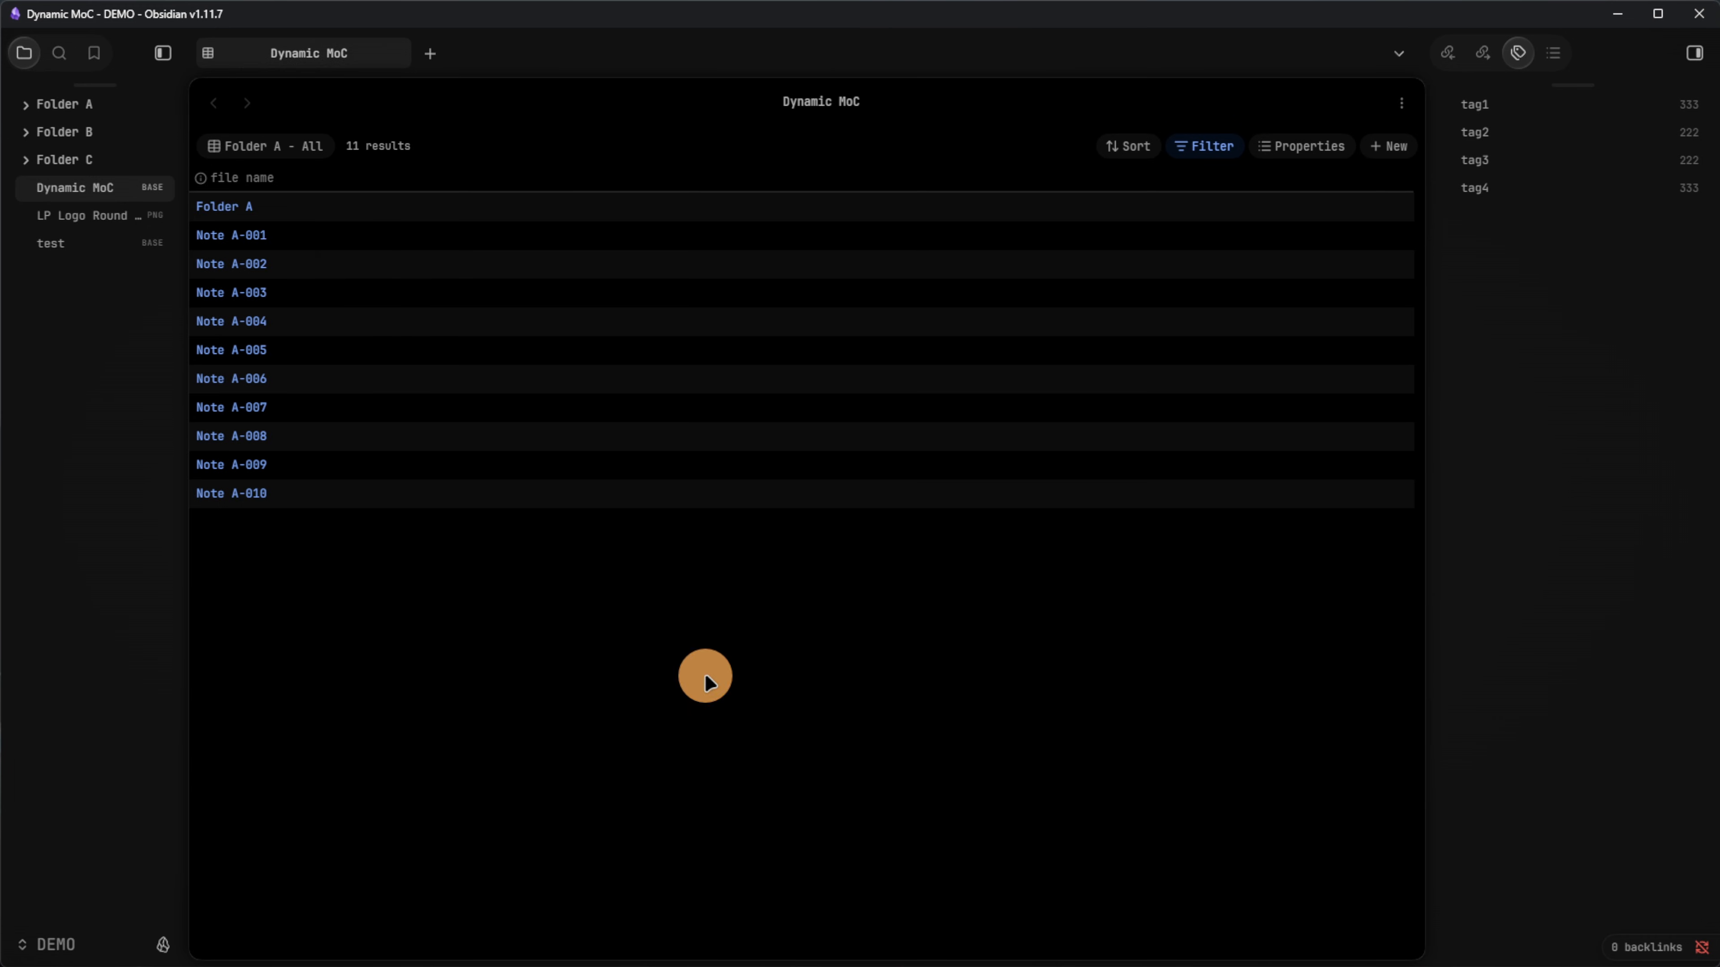
Create a new note in Folder A titled "Folder A - Bases MoC".
right_click(77, 105)
left_click(128, 120)
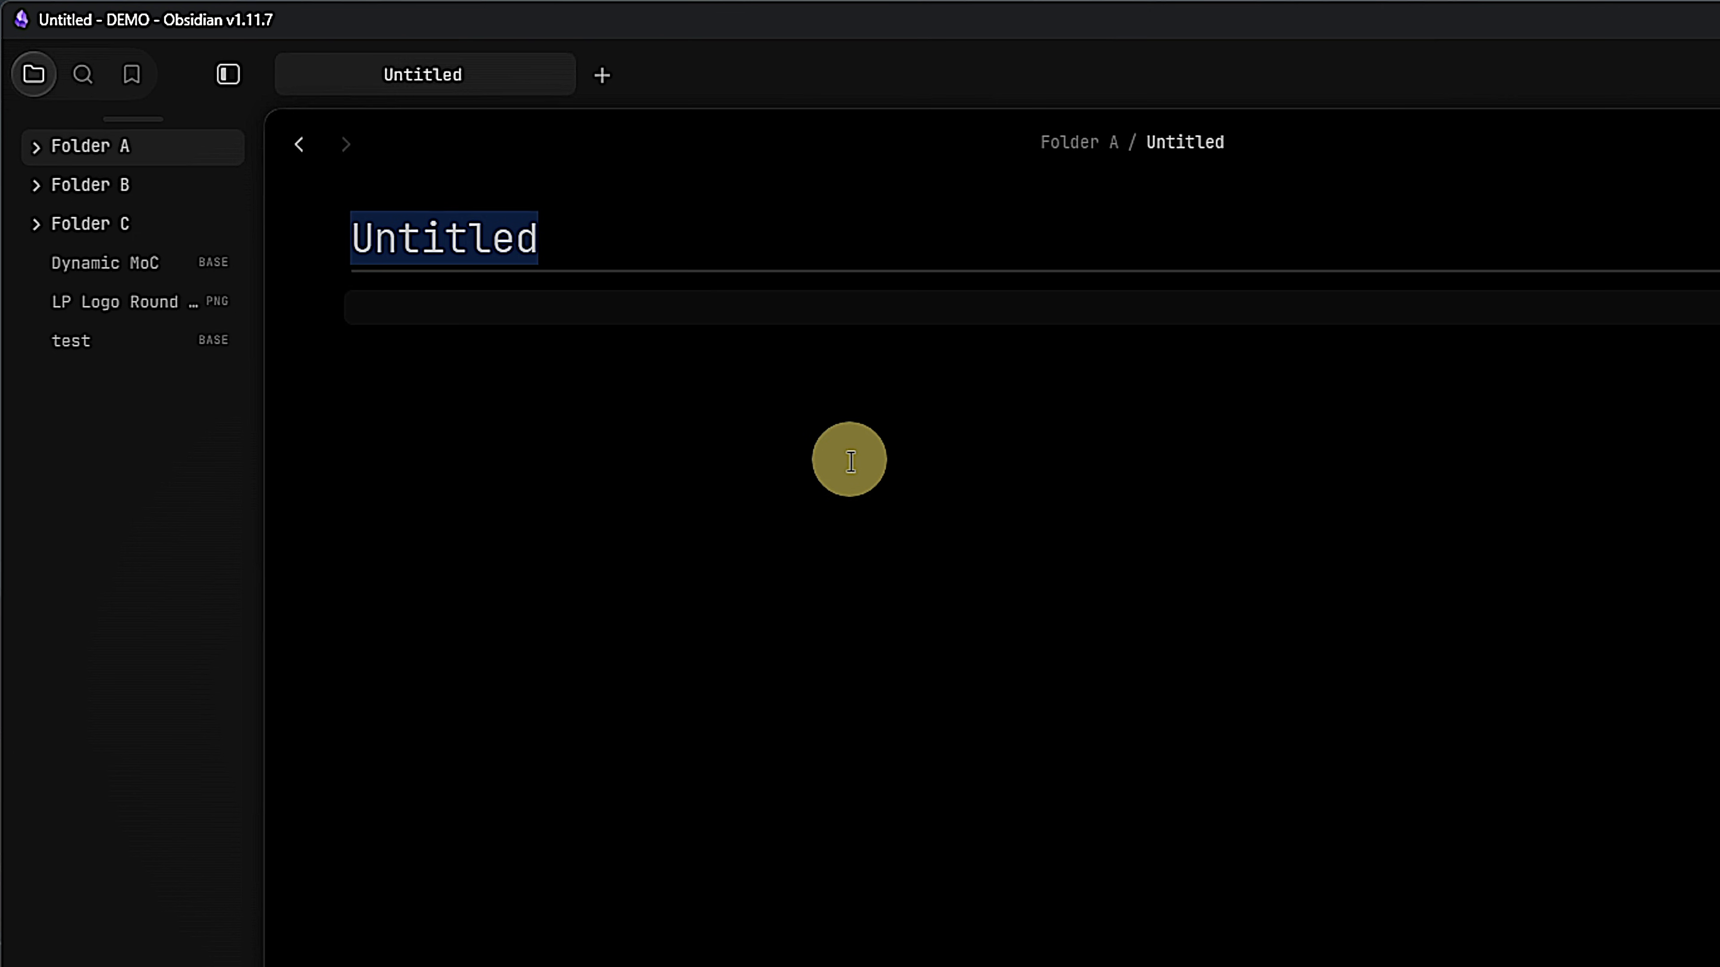
type("Folder A - Bases MoC")
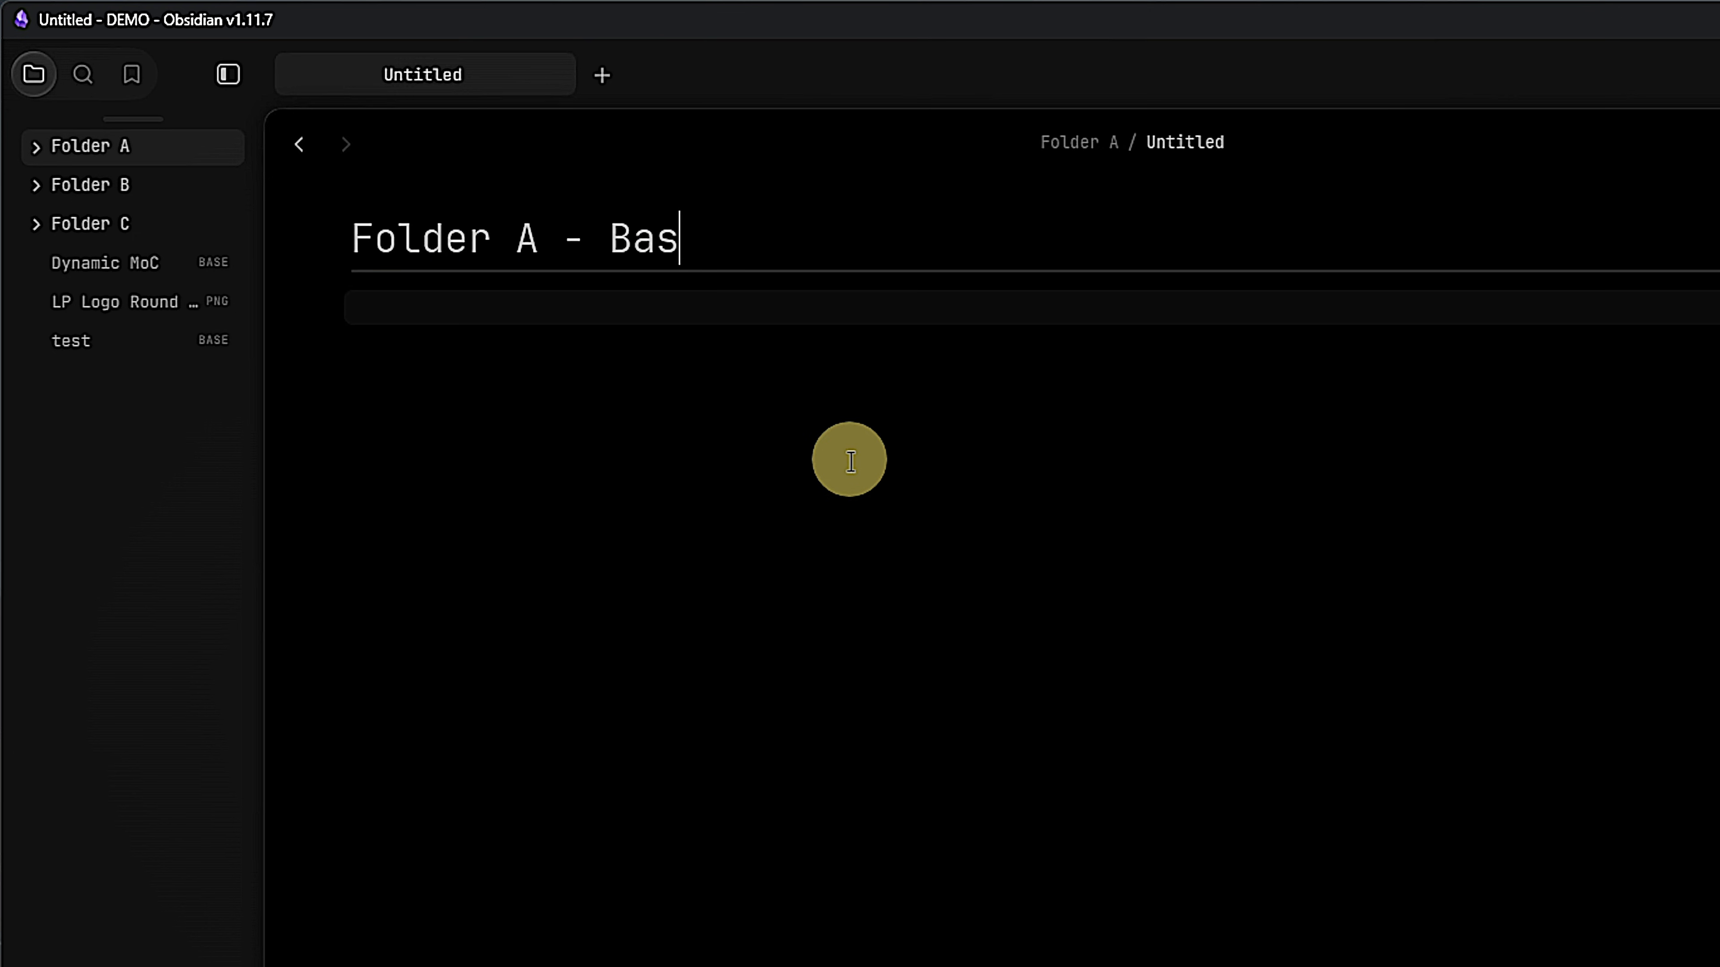
key("Return")
Embed the "Folder A - All" view of Dynamic MoC.base in the note body.
type("!")
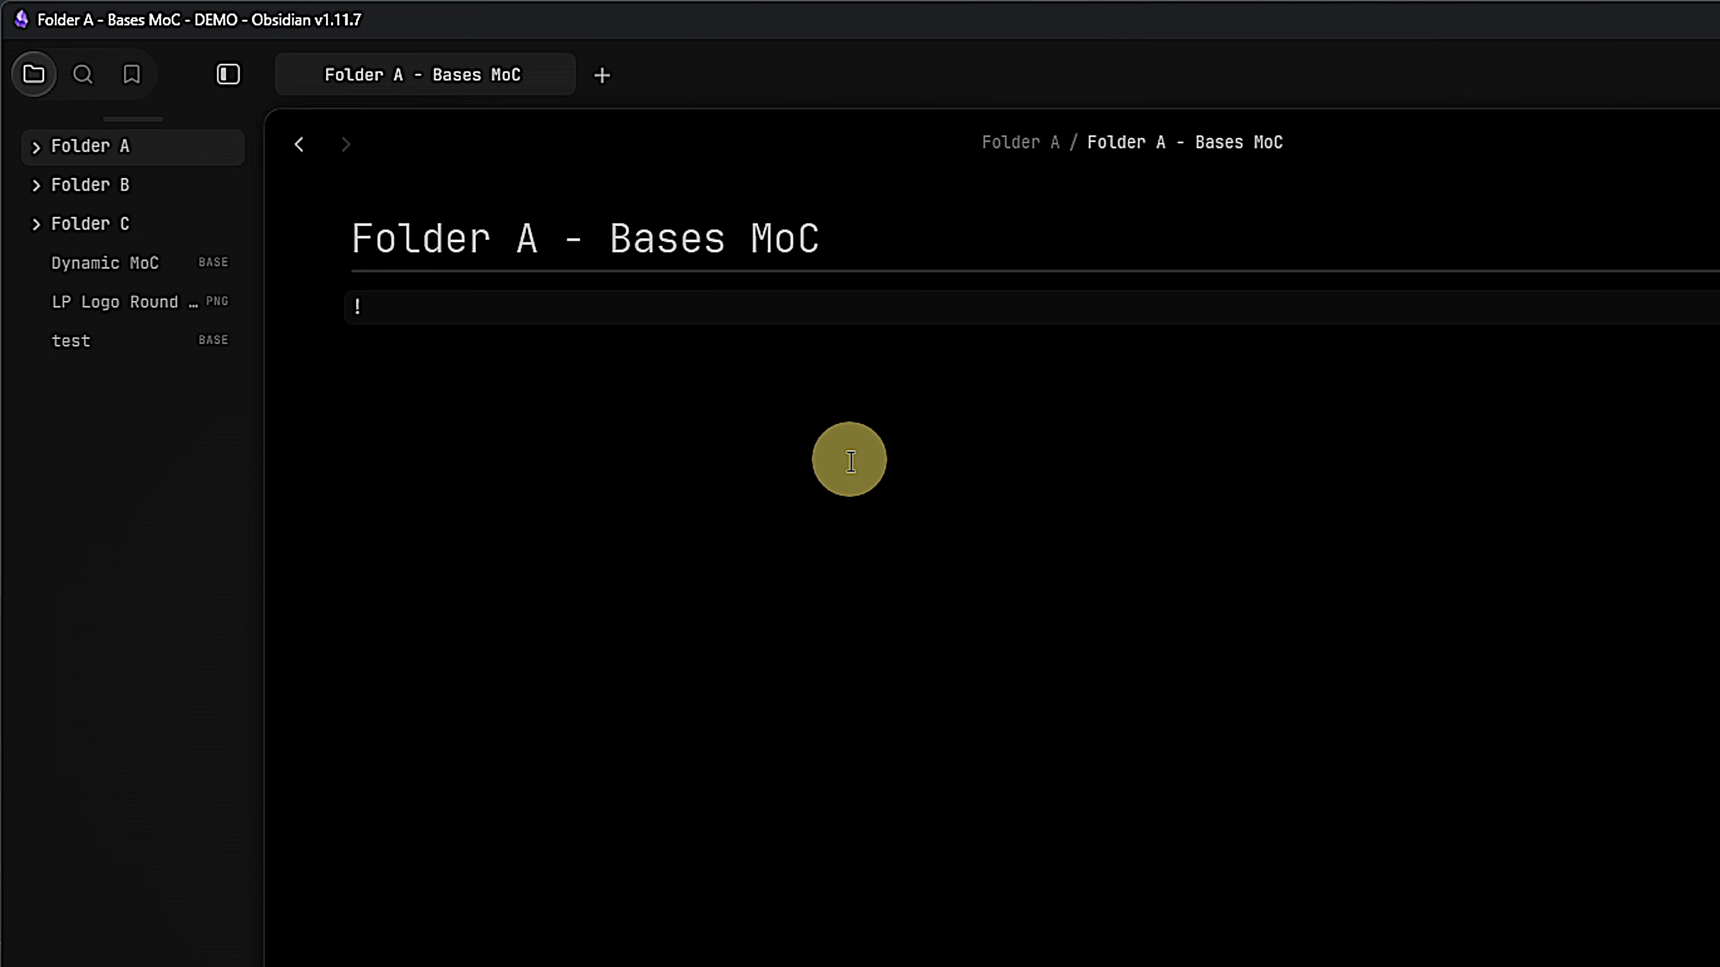
type("[[dyn")
key("Return")
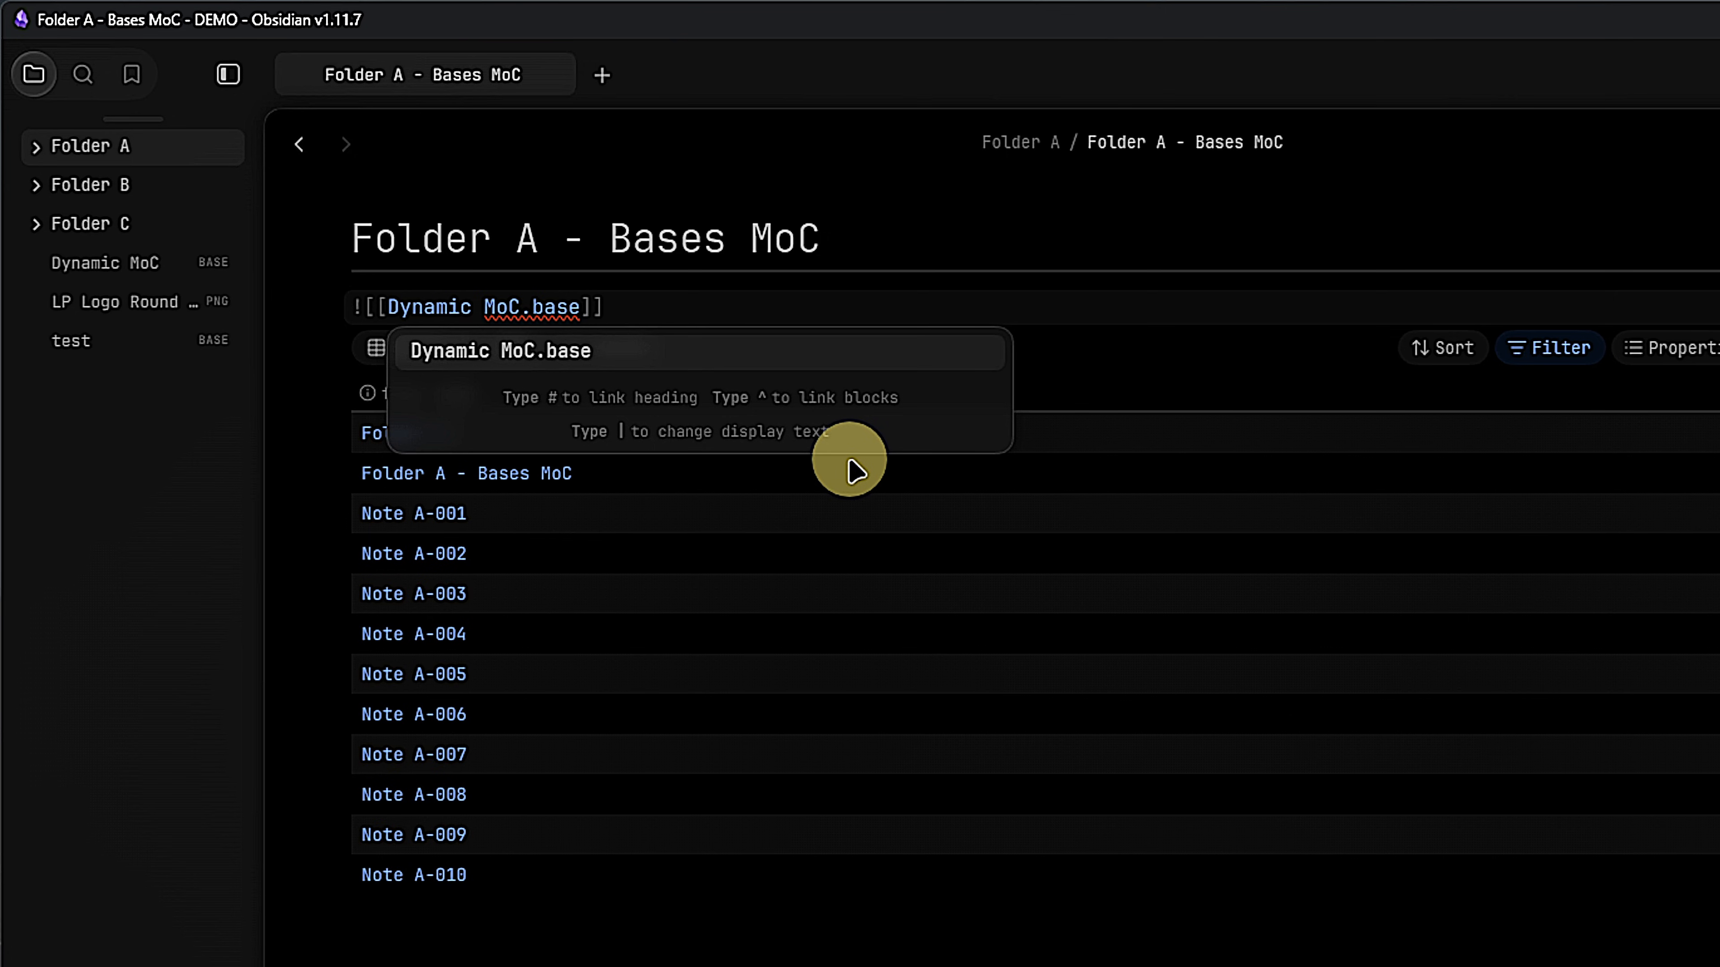
type("#")
left_click(474, 351)
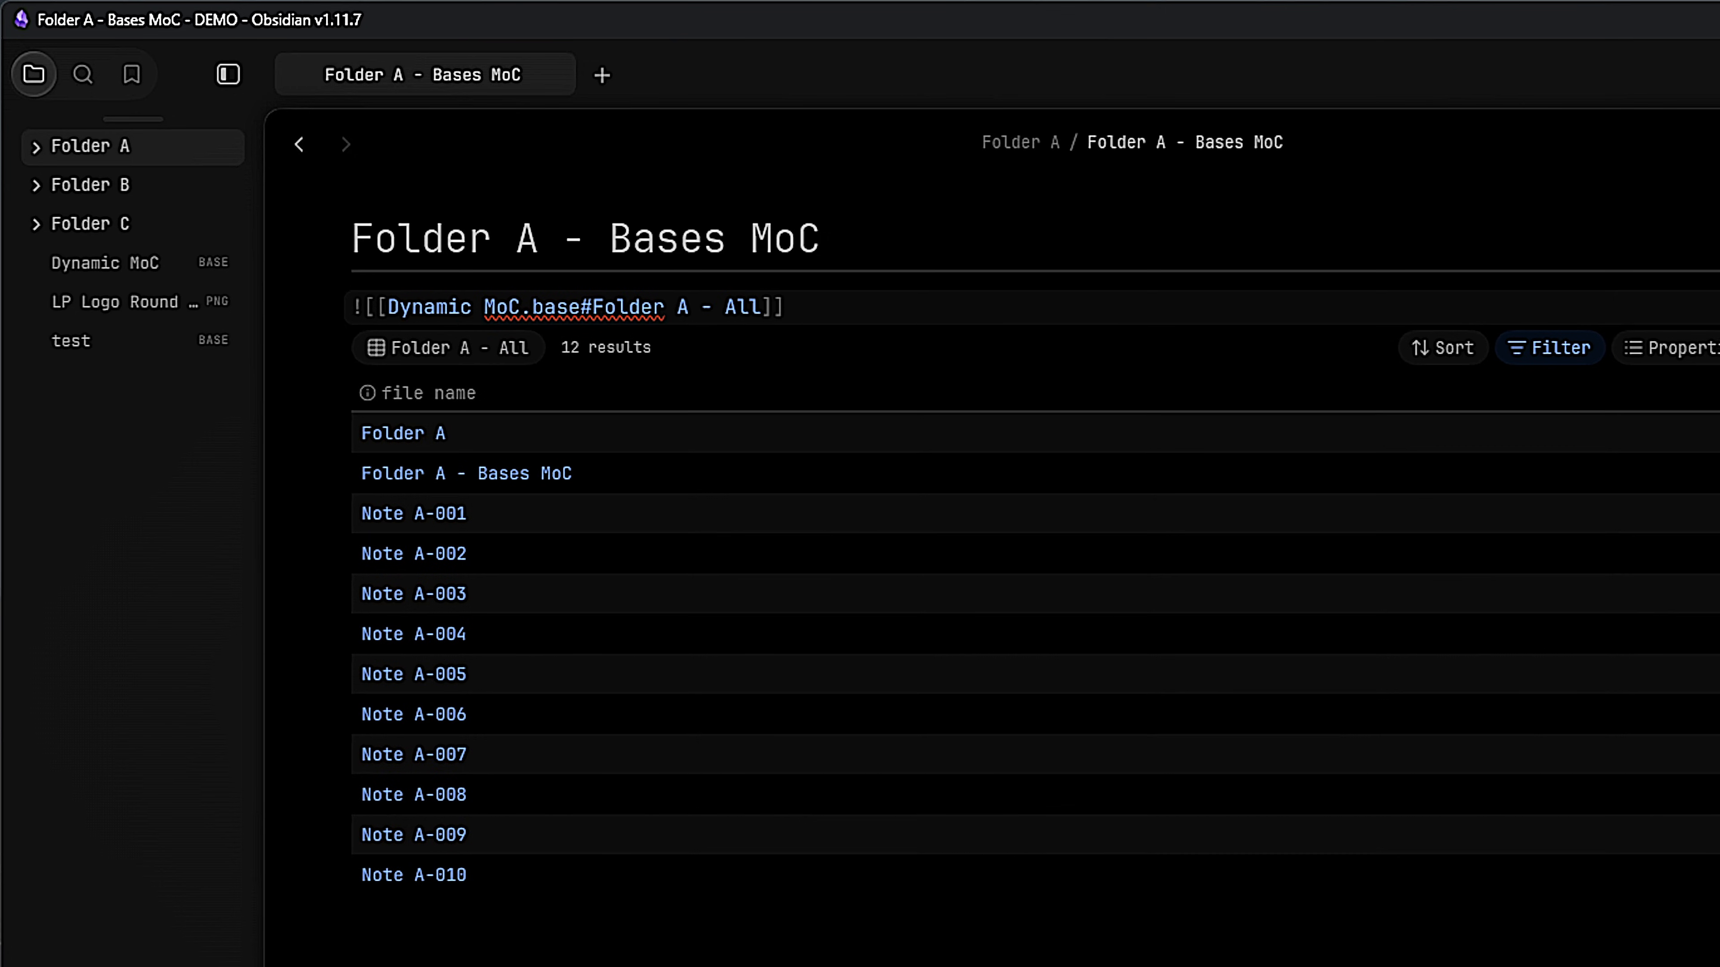
key("Return")
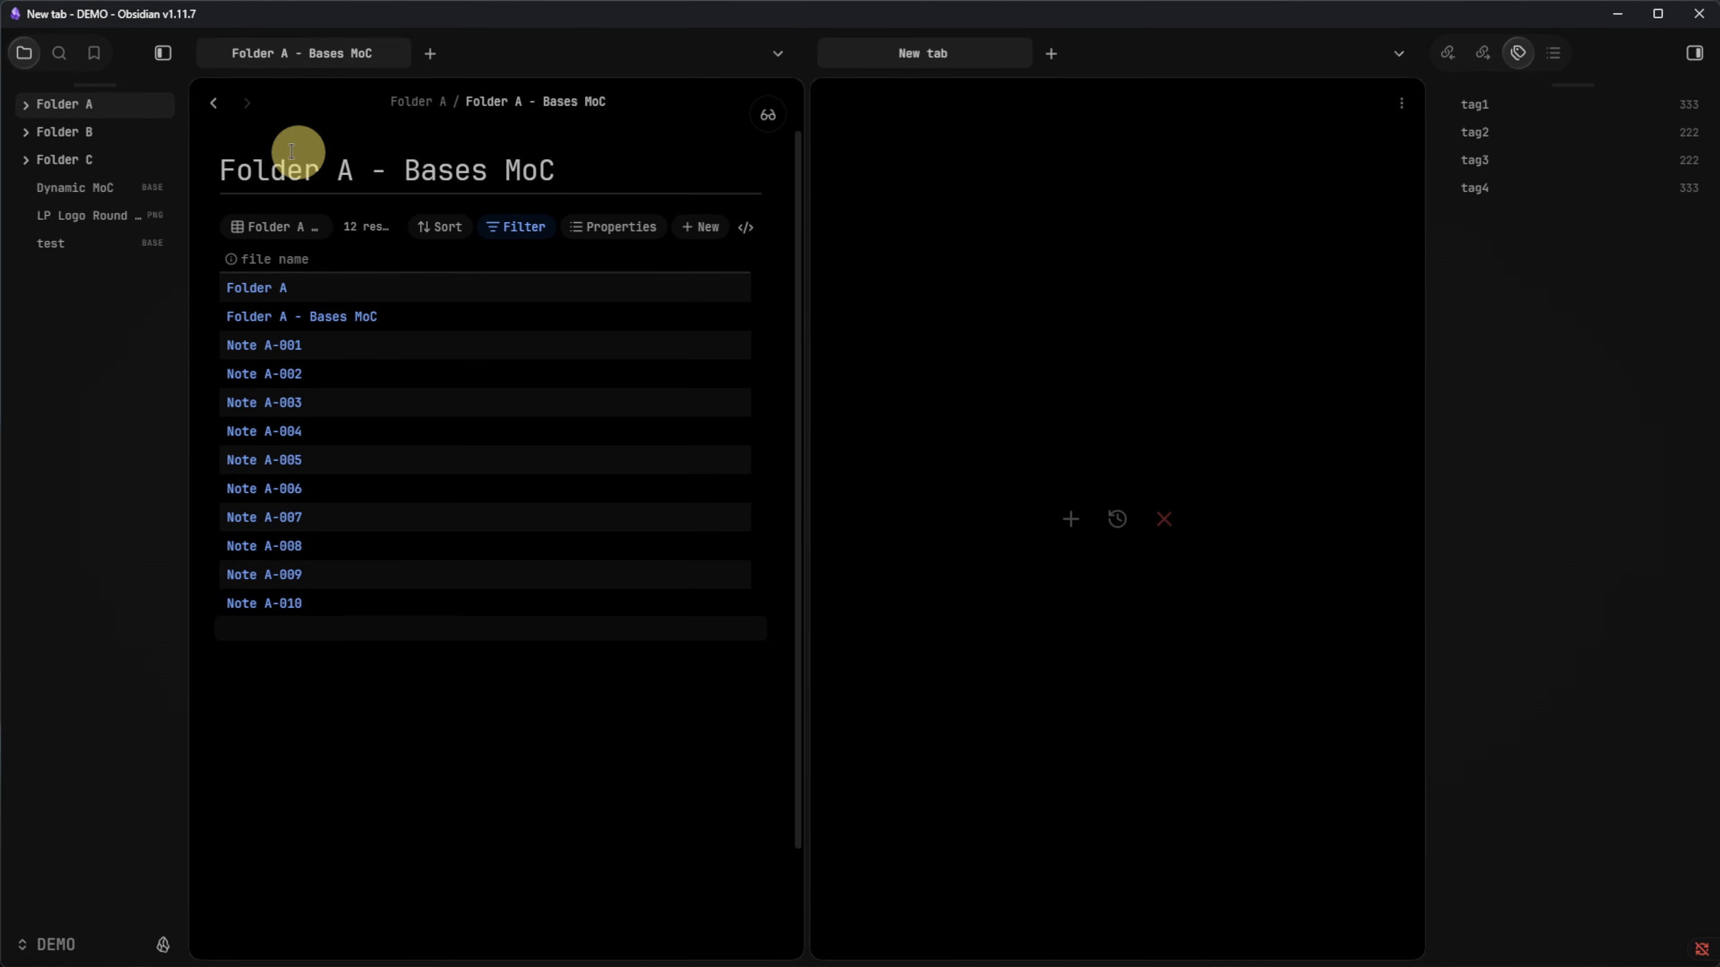
Create another note in Folder A, in the empty second pane, titled "Folder A - DV".
right_click(144, 104)
left_click(197, 123)
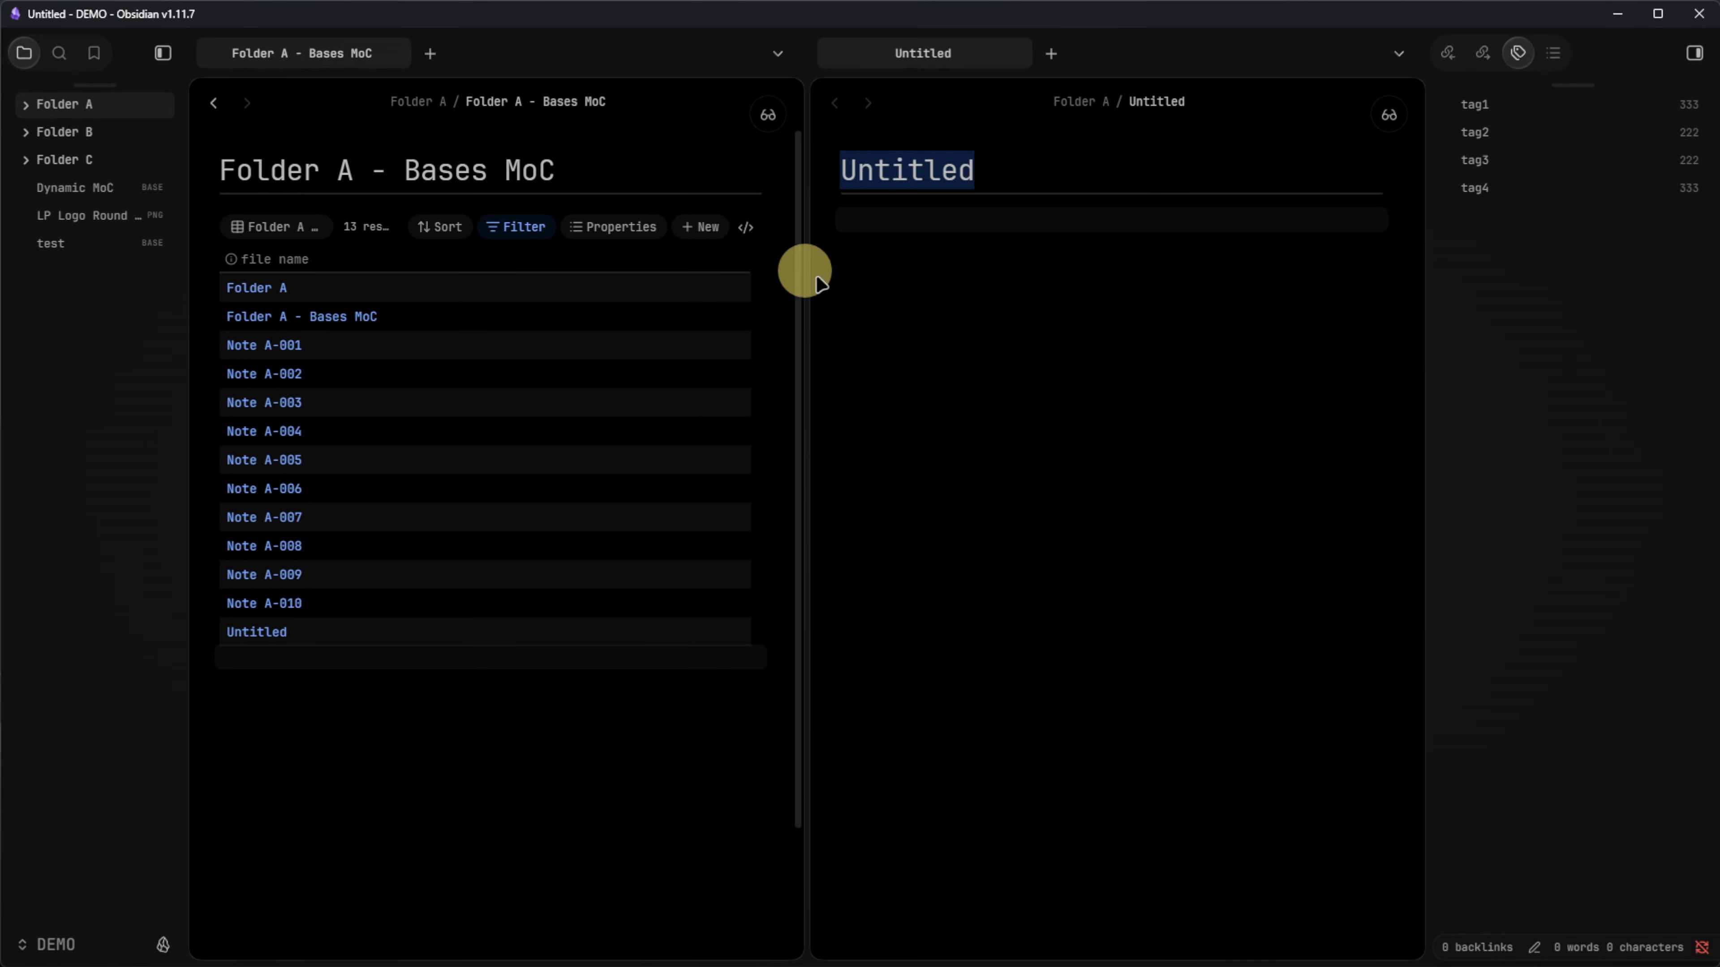
type("Folder A - DV")
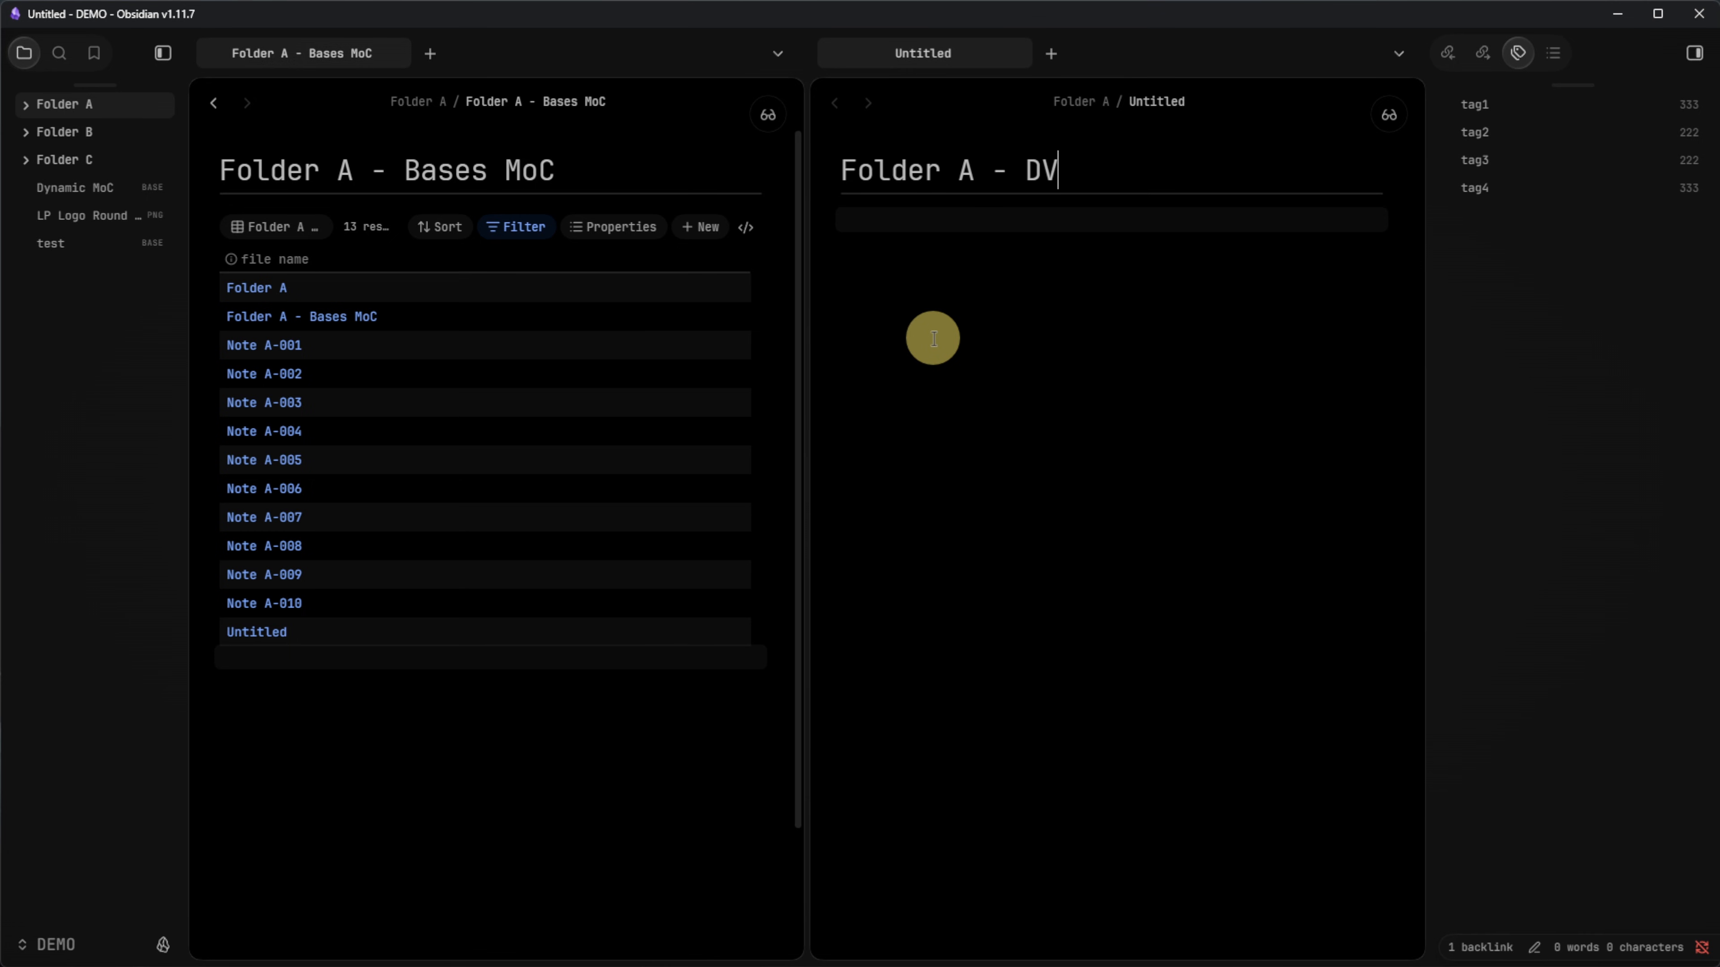
key("Return")
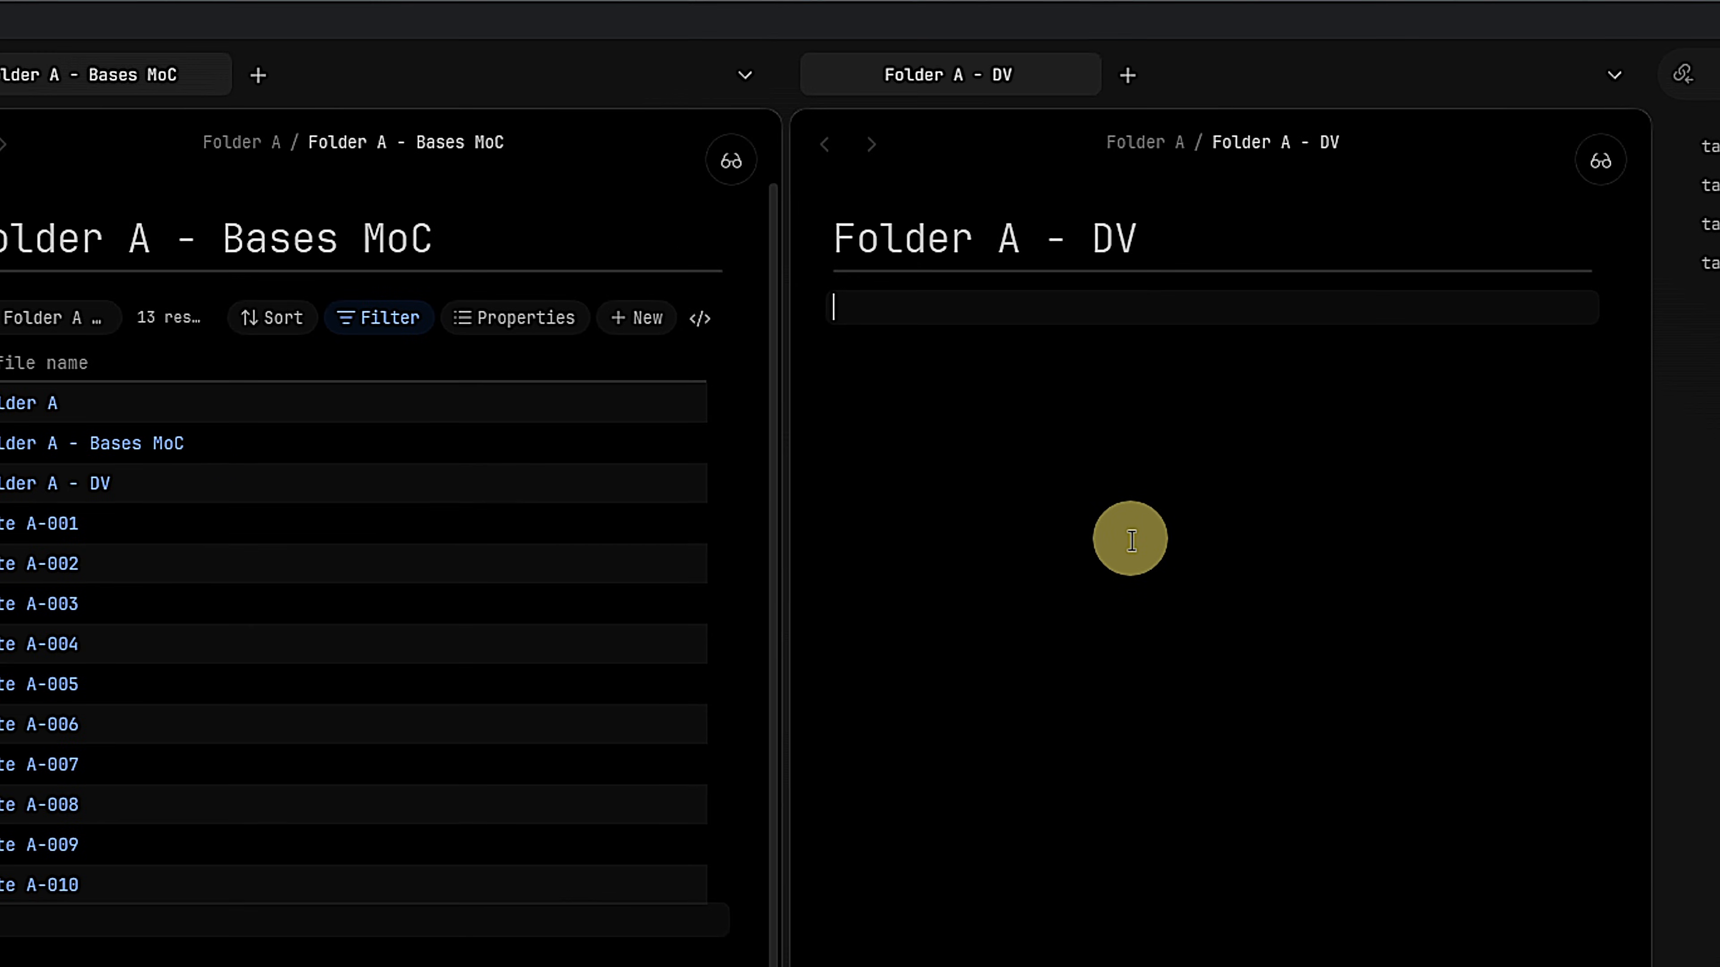
Add a dataview code block with TABLE WITHOUT ID file.link WHERE contains(file.path,"Folder A") and render it.
type("```")
type("dataview TABLE WITHOUT ID \tfile.link WHERE contains(file.path,\"Folder A\")")
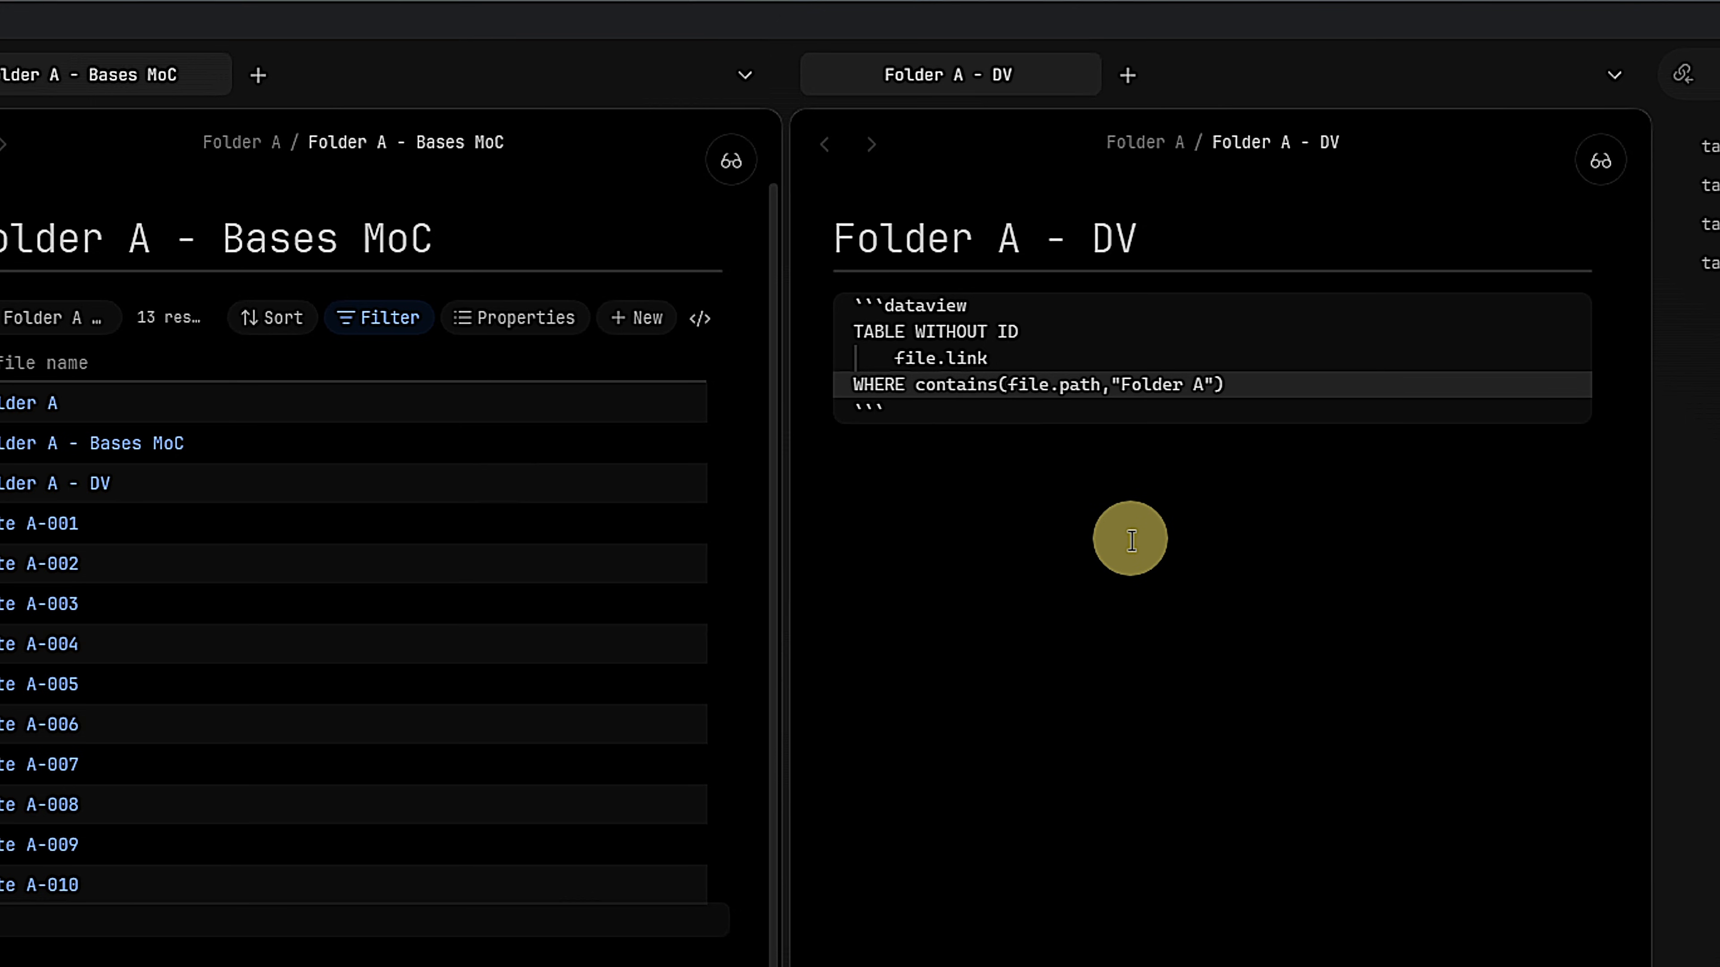
key("Down")
key("Return")
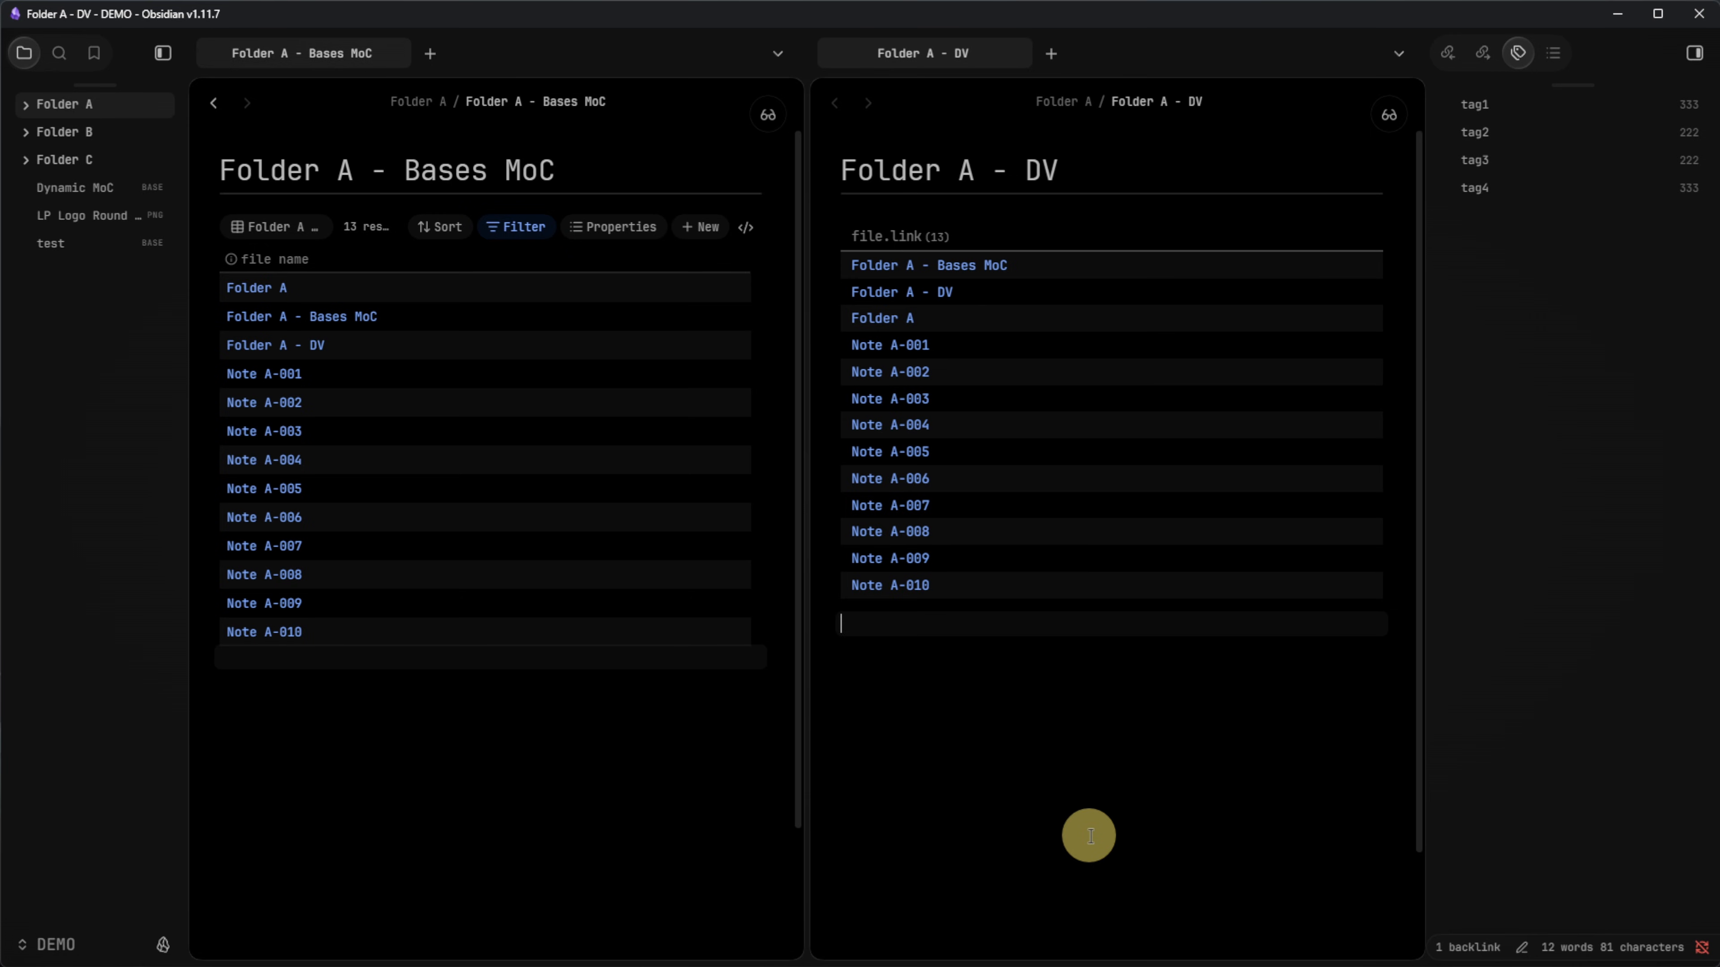
Show the tags, status, progress and checked? properties as columns in the embedded base.
left_click(623, 228)
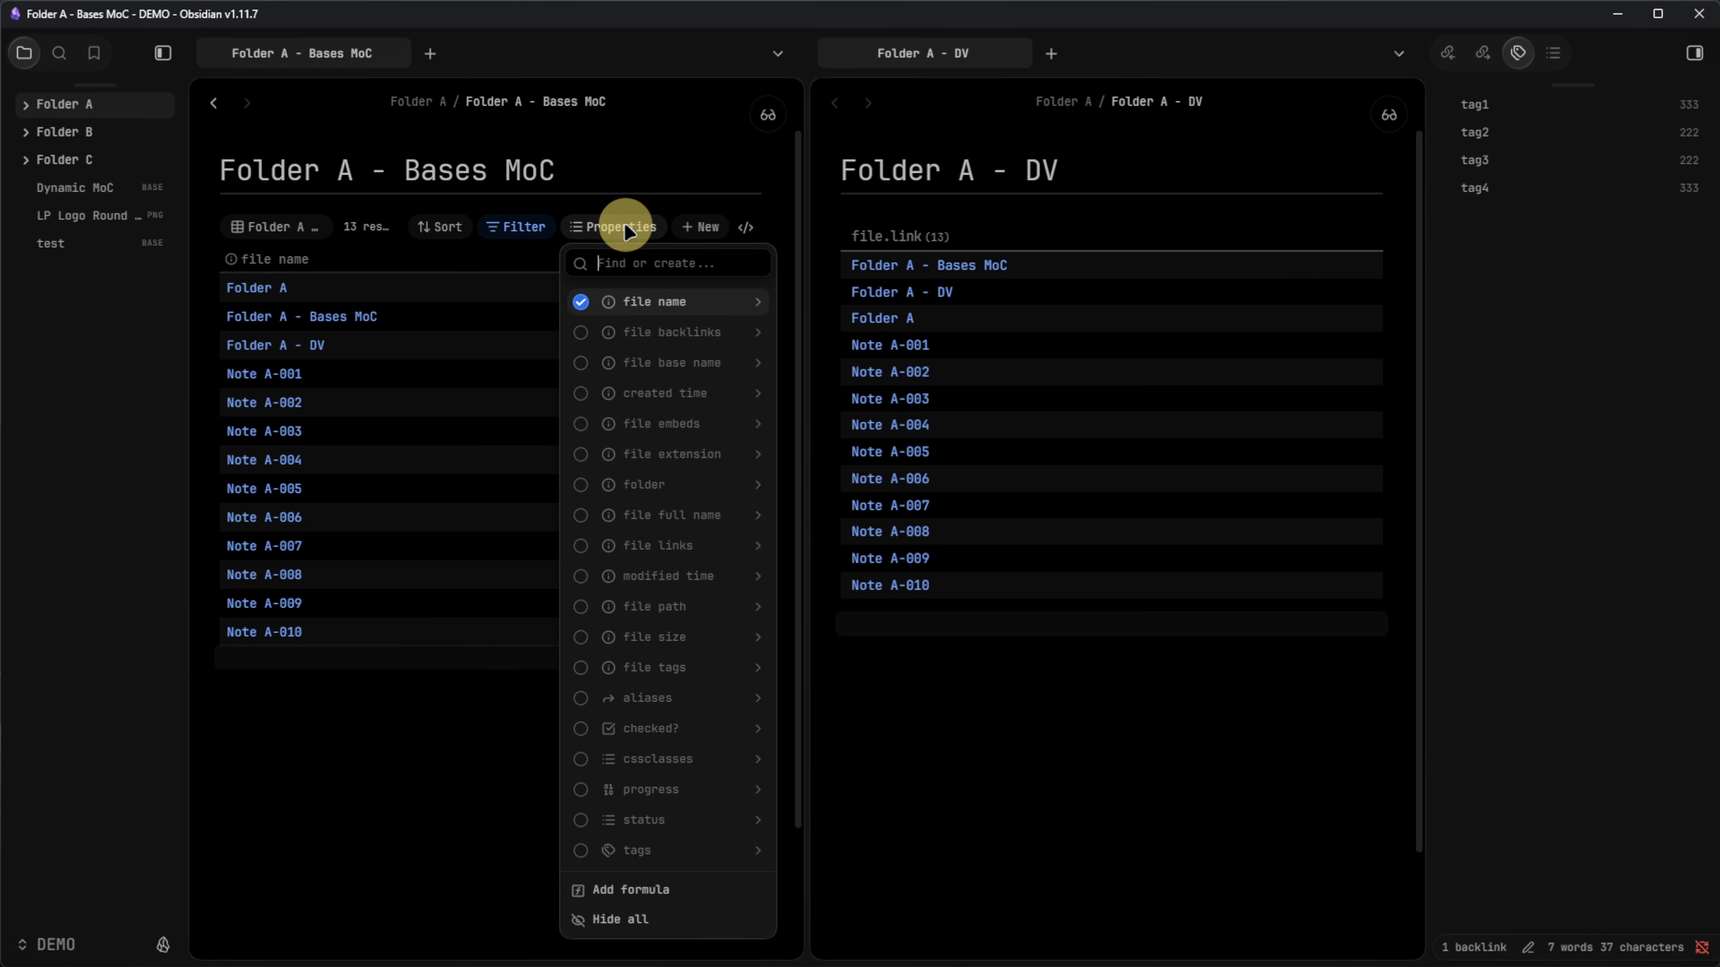
left_click(580, 841)
left_click(582, 821)
left_click(580, 789)
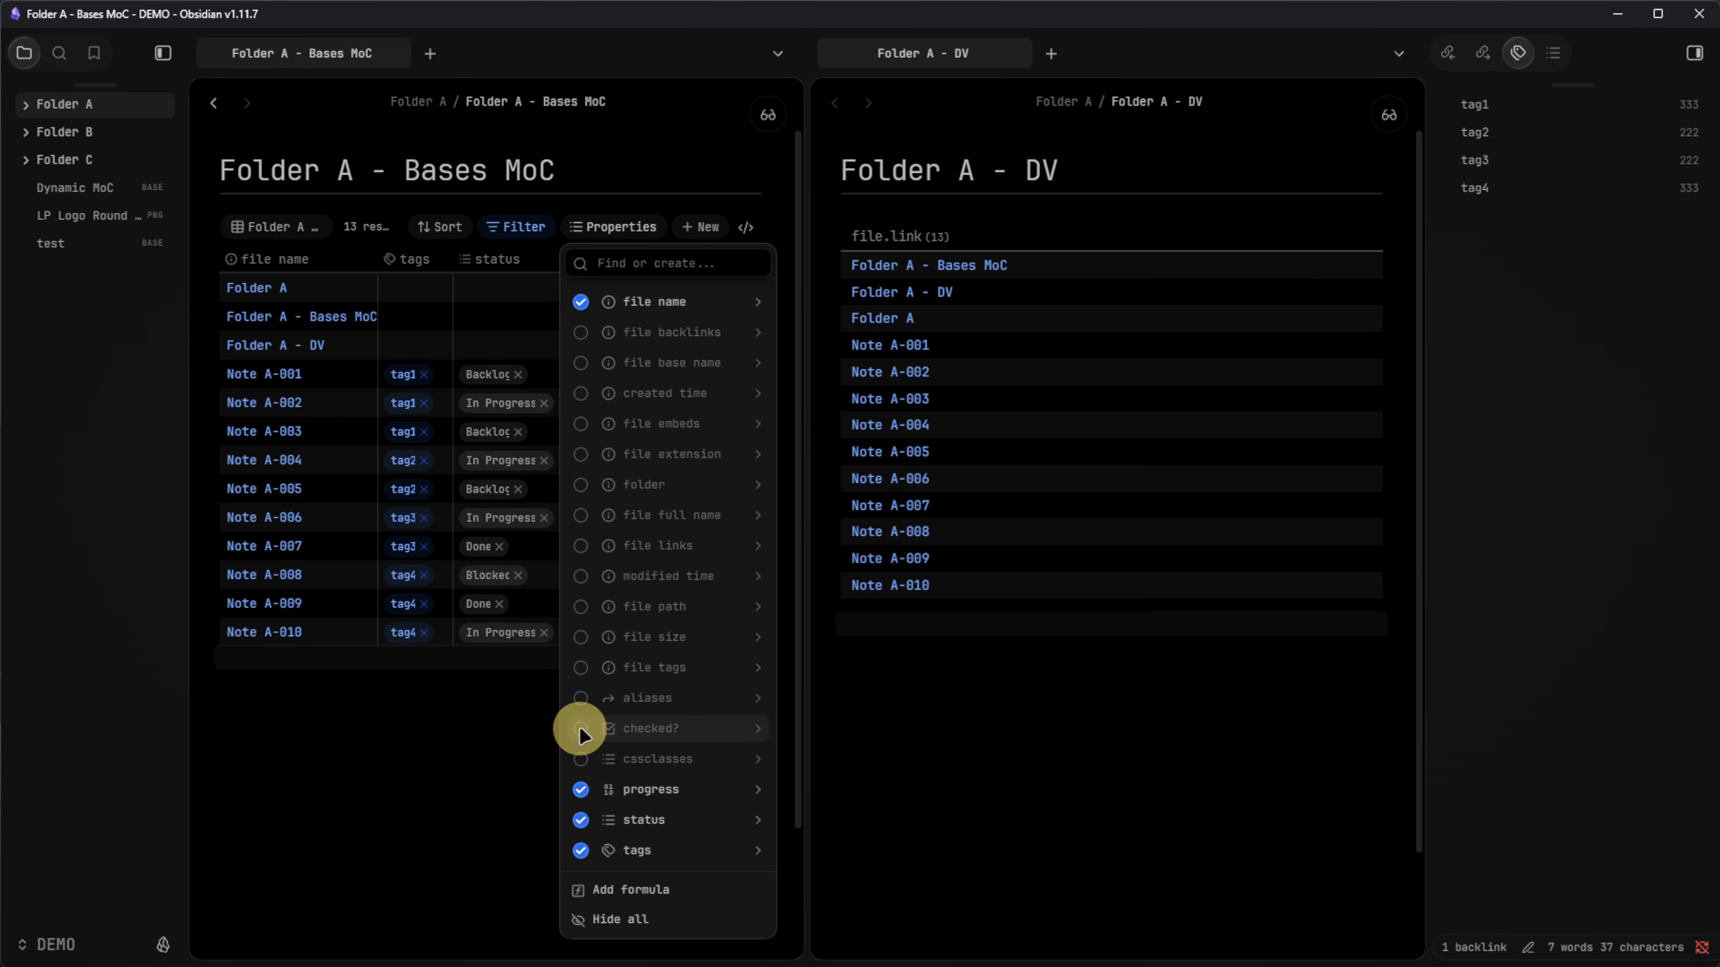
left_click(580, 728)
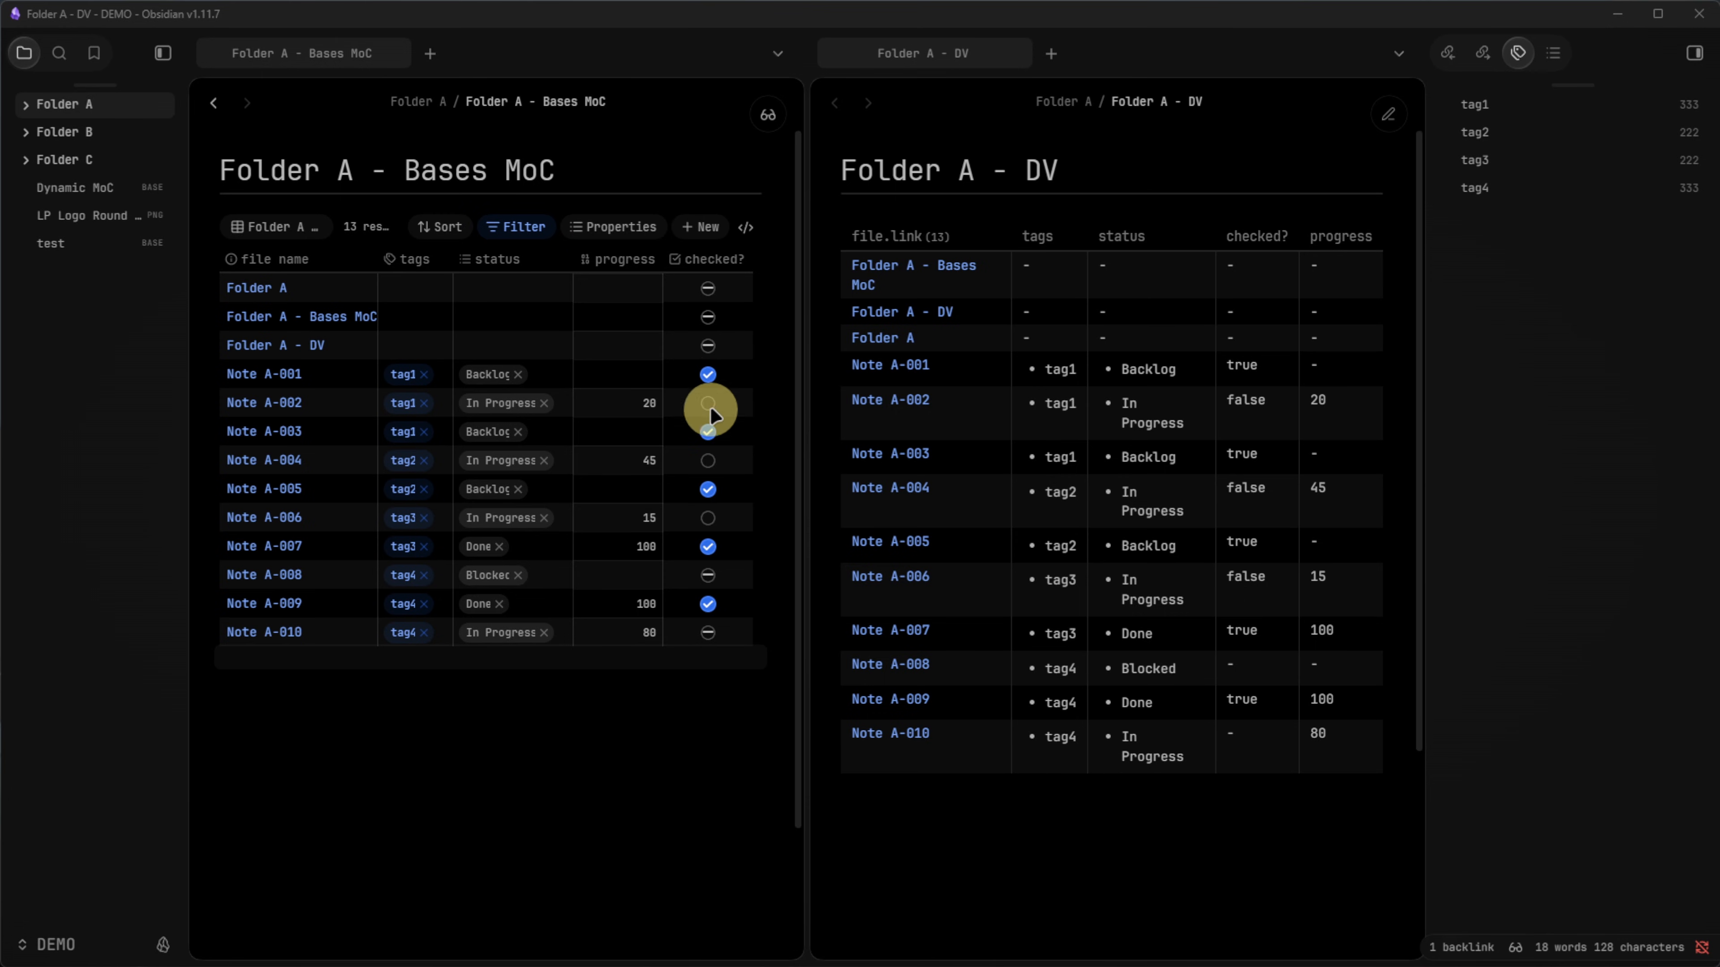
In the embedded base, mark Note A-002 as checked and set Note A-003's progress to 10.
left_click(708, 405)
left_click(638, 432)
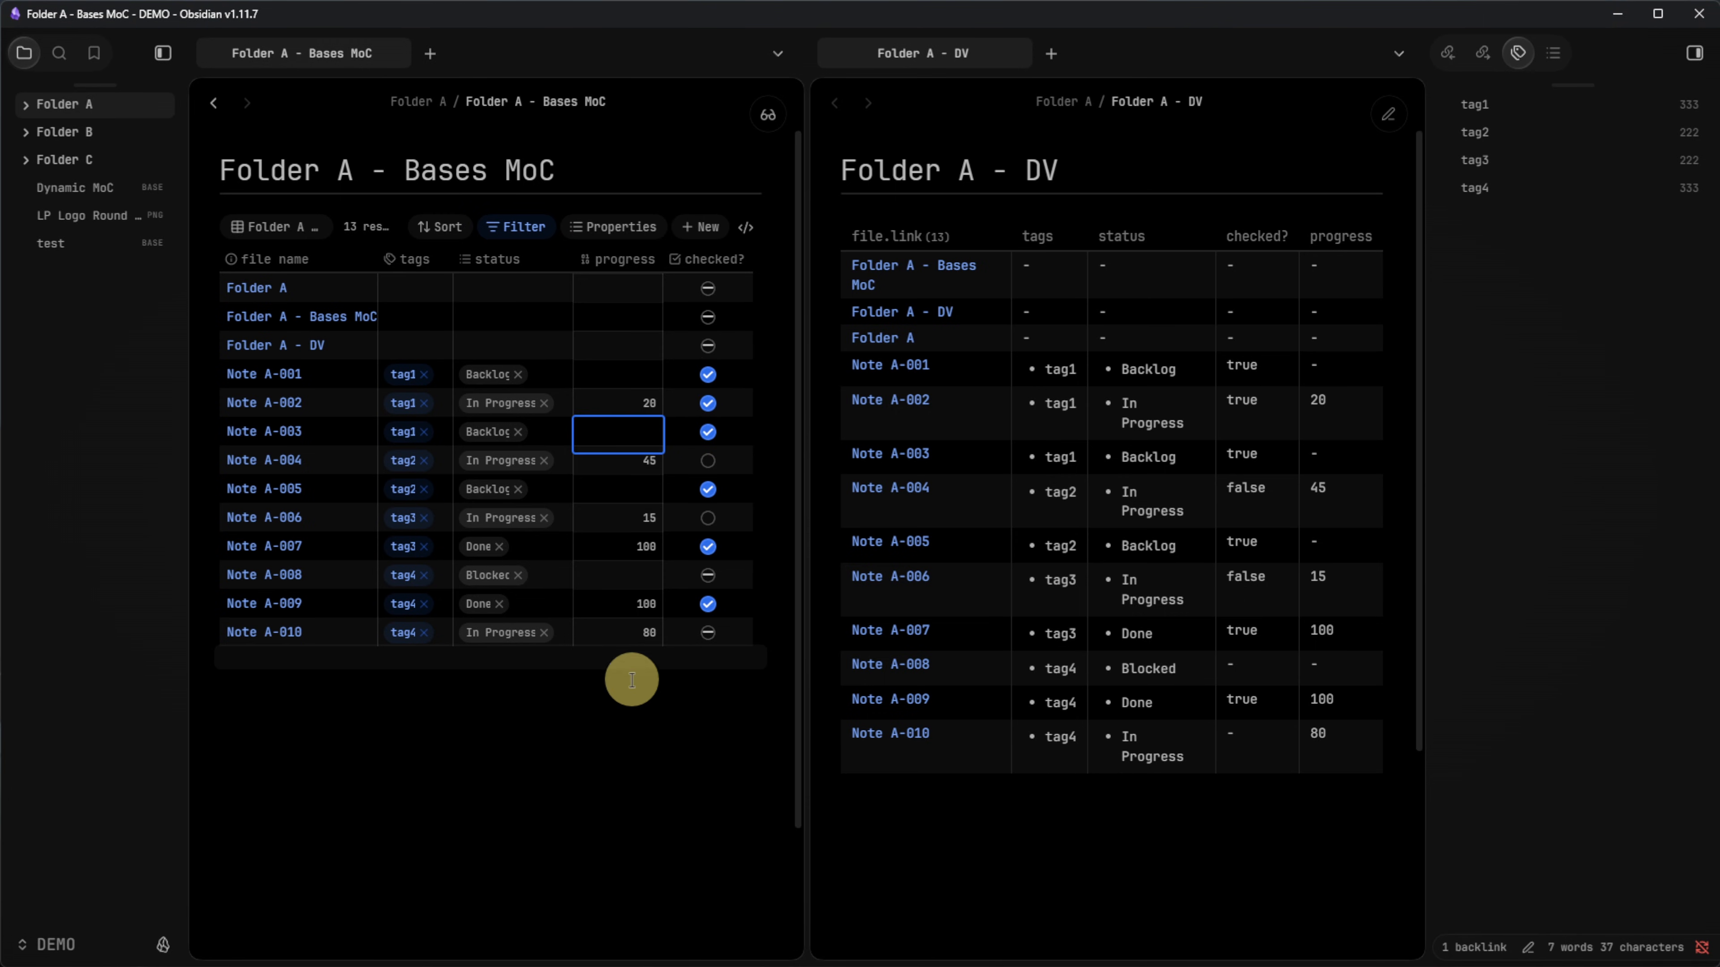
type("10")
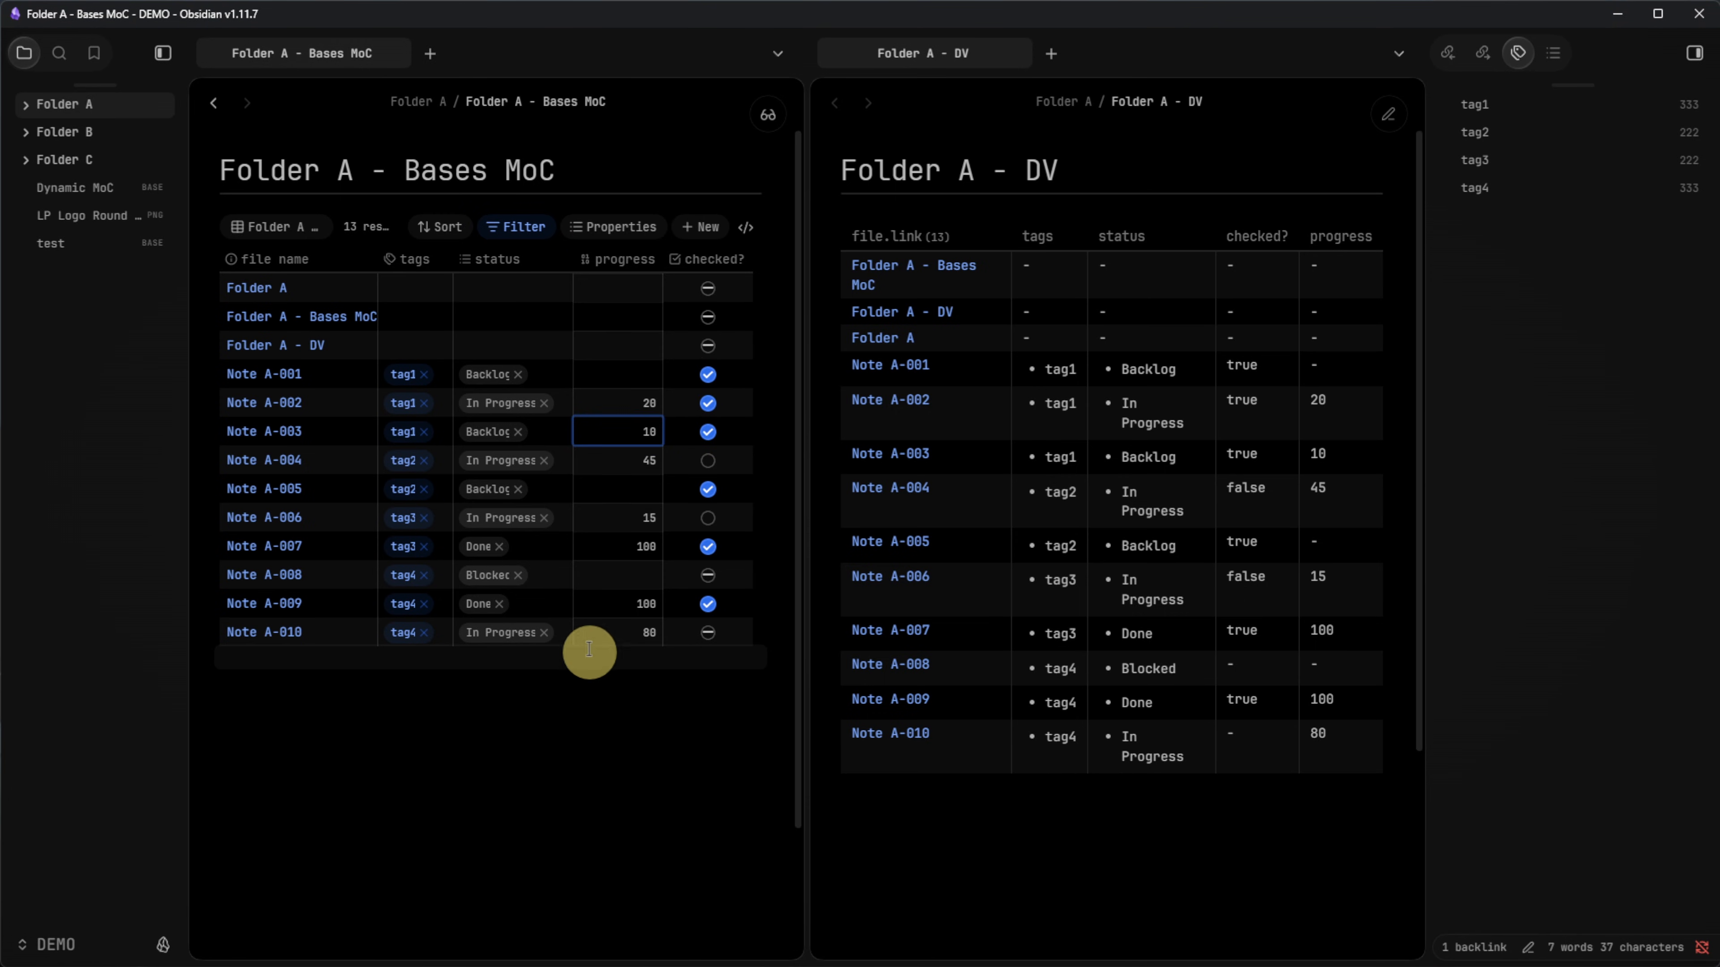
Change the status of Note A-003 to In Progress in the embedded base.
left_click(511, 428)
left_click(525, 545)
left_click(661, 832)
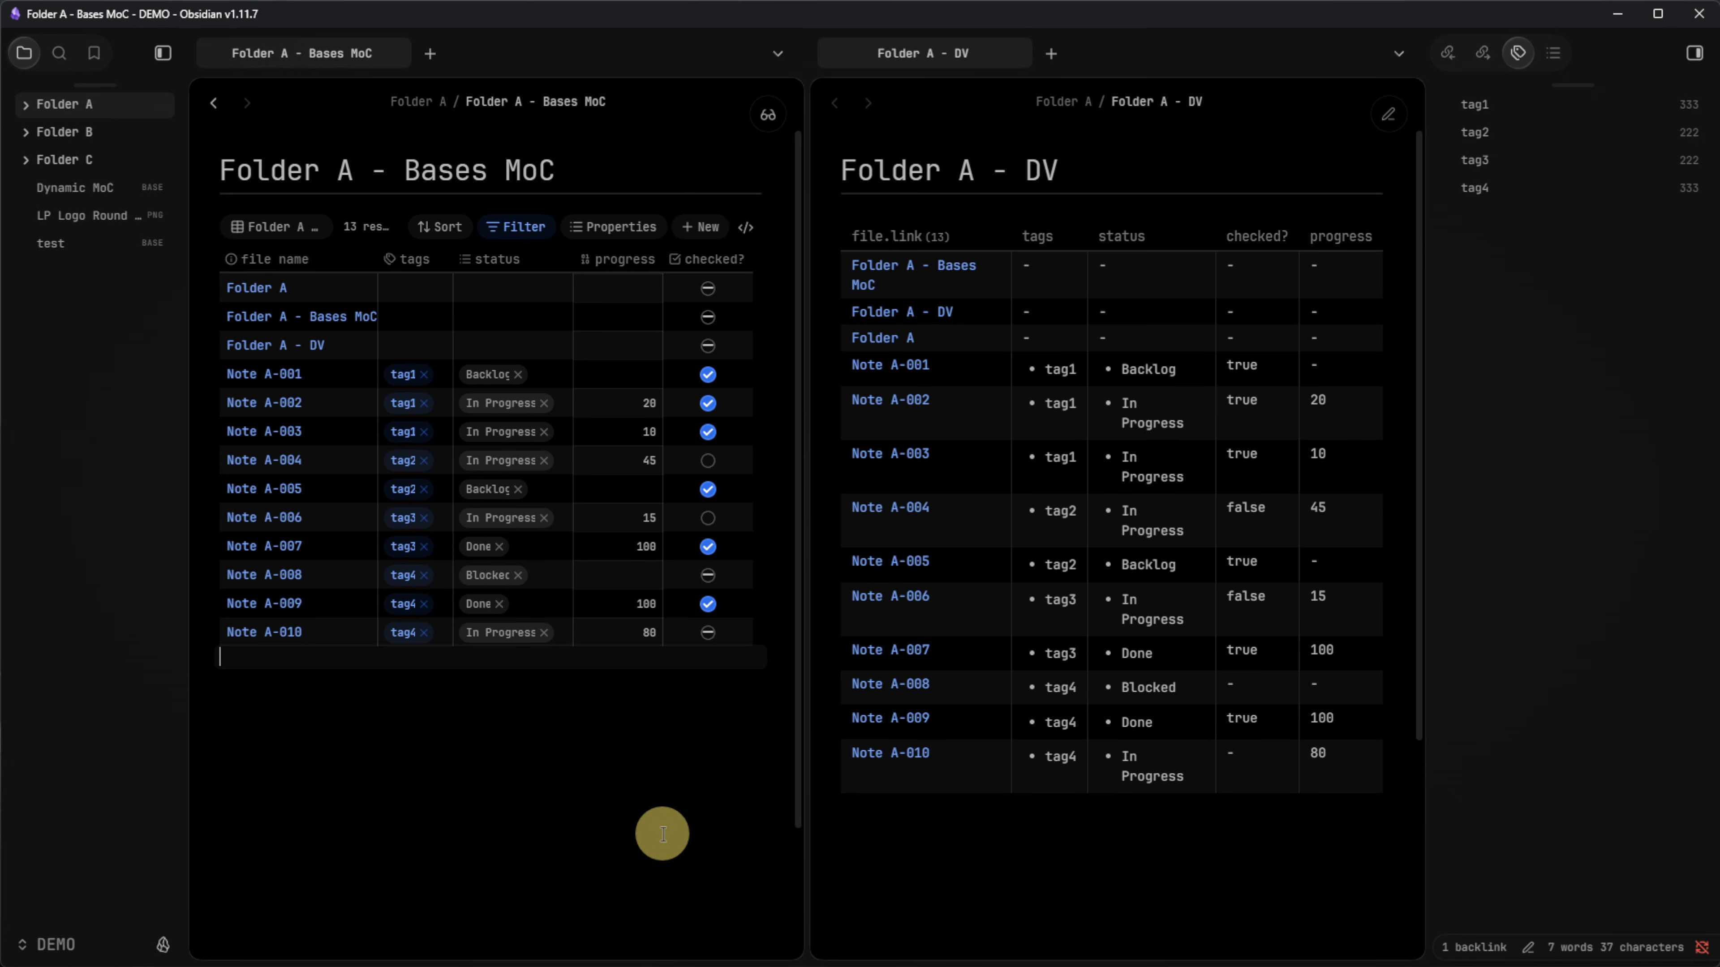
Sort the embedded base by the status, progress and checked? columns in turn, reversing the progress order once.
left_click(542, 263)
left_click(629, 253)
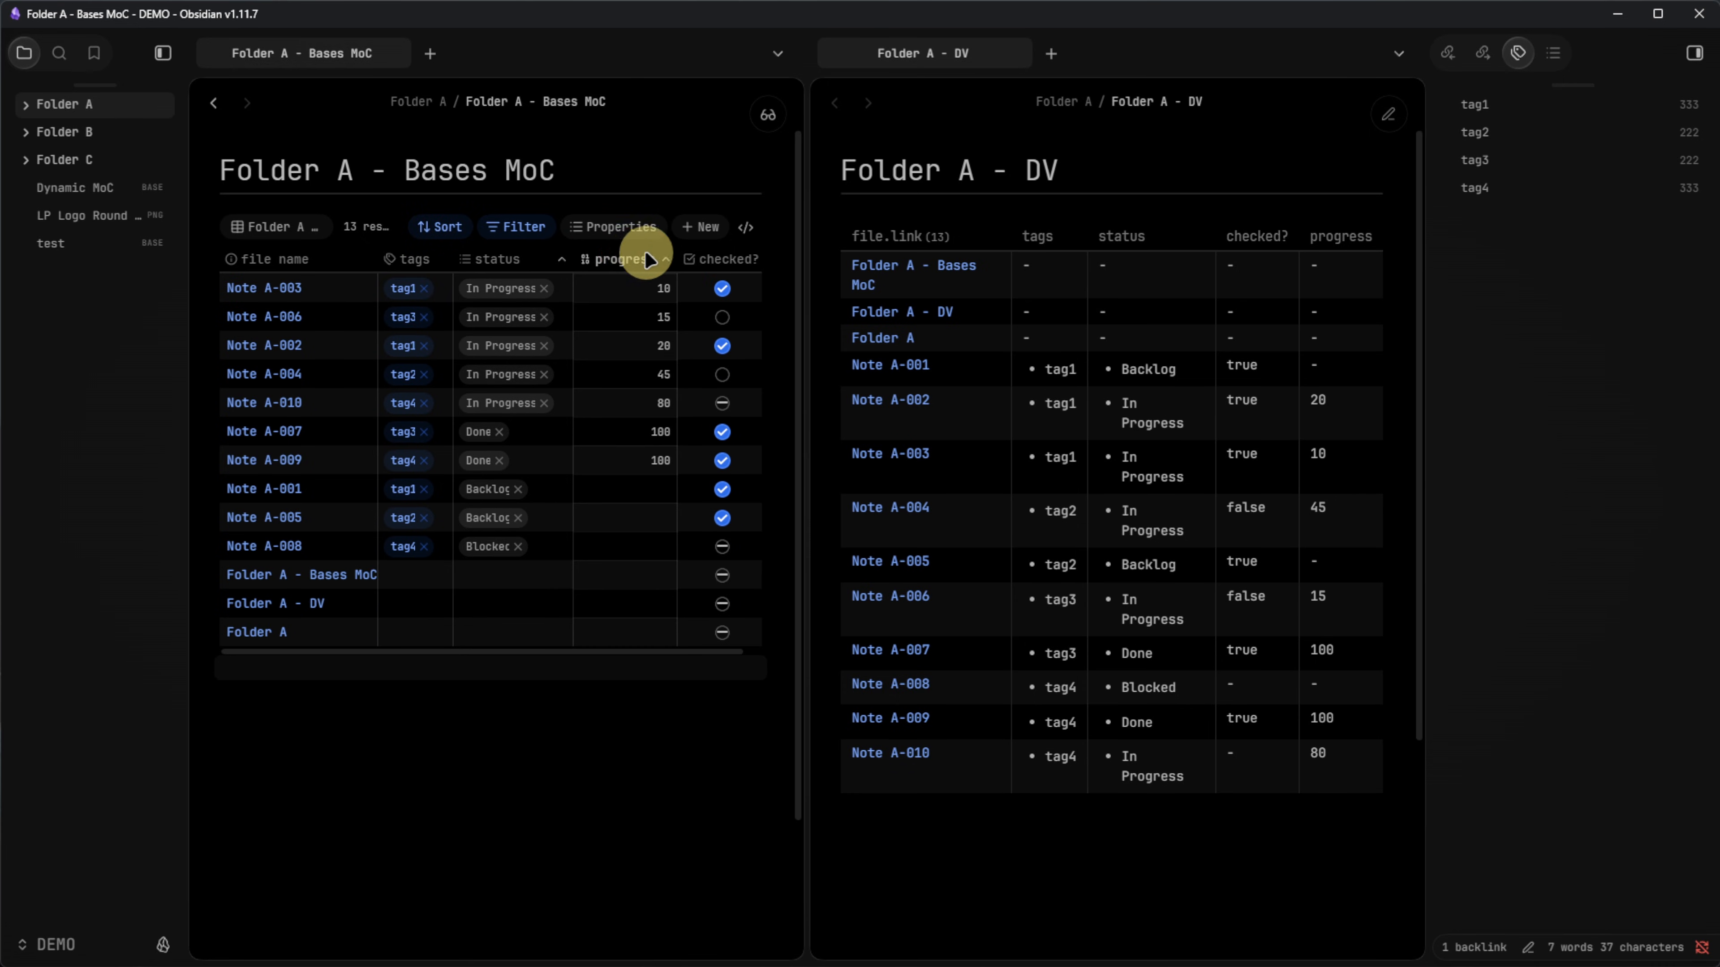
left_click(636, 254)
left_click(732, 257)
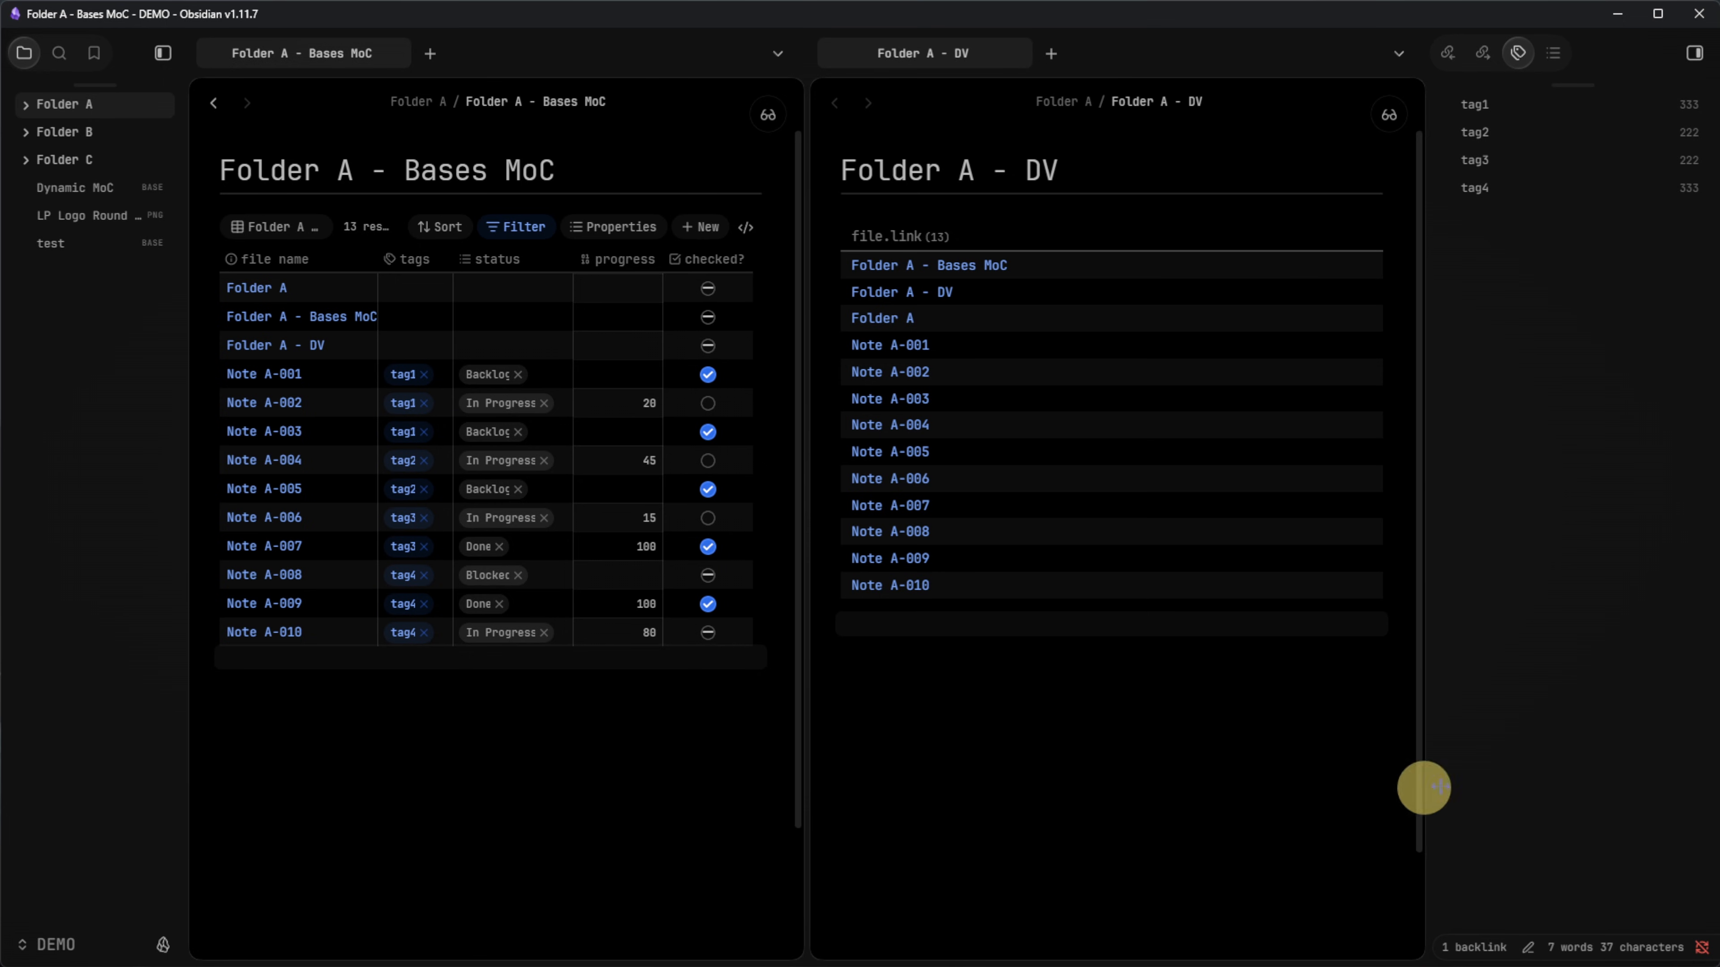
Rewrite the Dataview query in Folder A - DV to also list tags, status, checked AS "checked?" and progress, and render it in reading view.
left_click(948, 735)
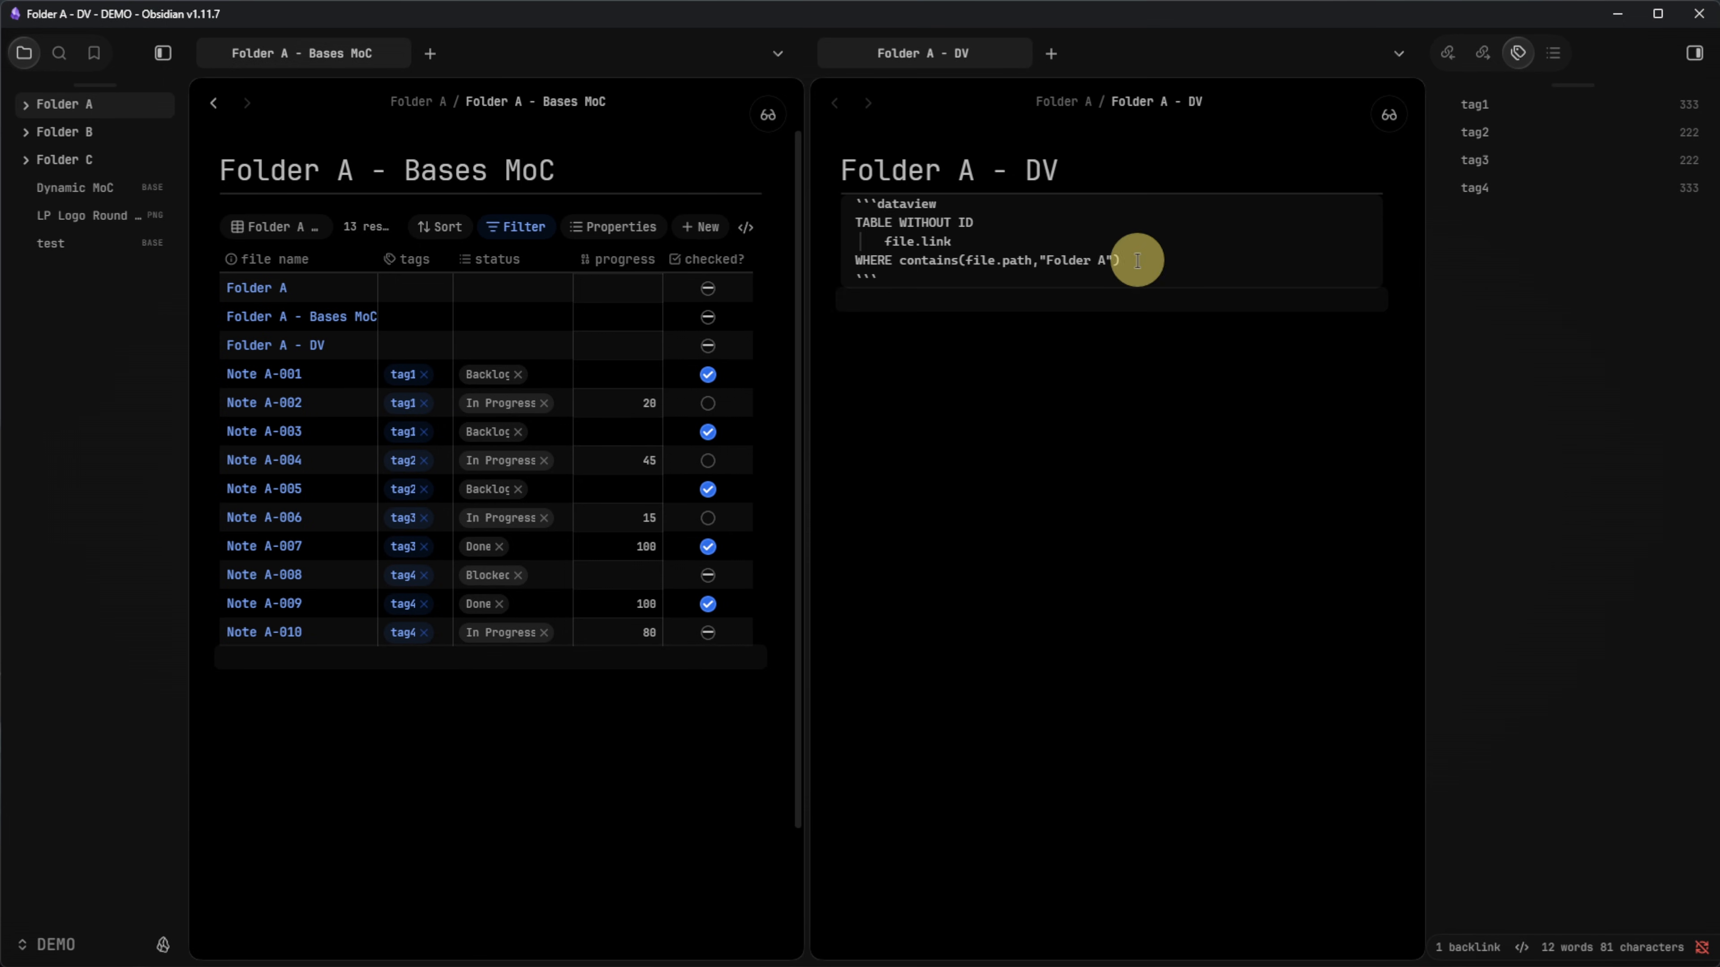
left_click_drag(1133, 260, 851, 218)
key("BackSpace")
type("dataview TABLE WITHOUT ID \tfile.link, tags, status, checked AS \"checked?\", progress WHERE contains(file.path,\"Folder A\")")
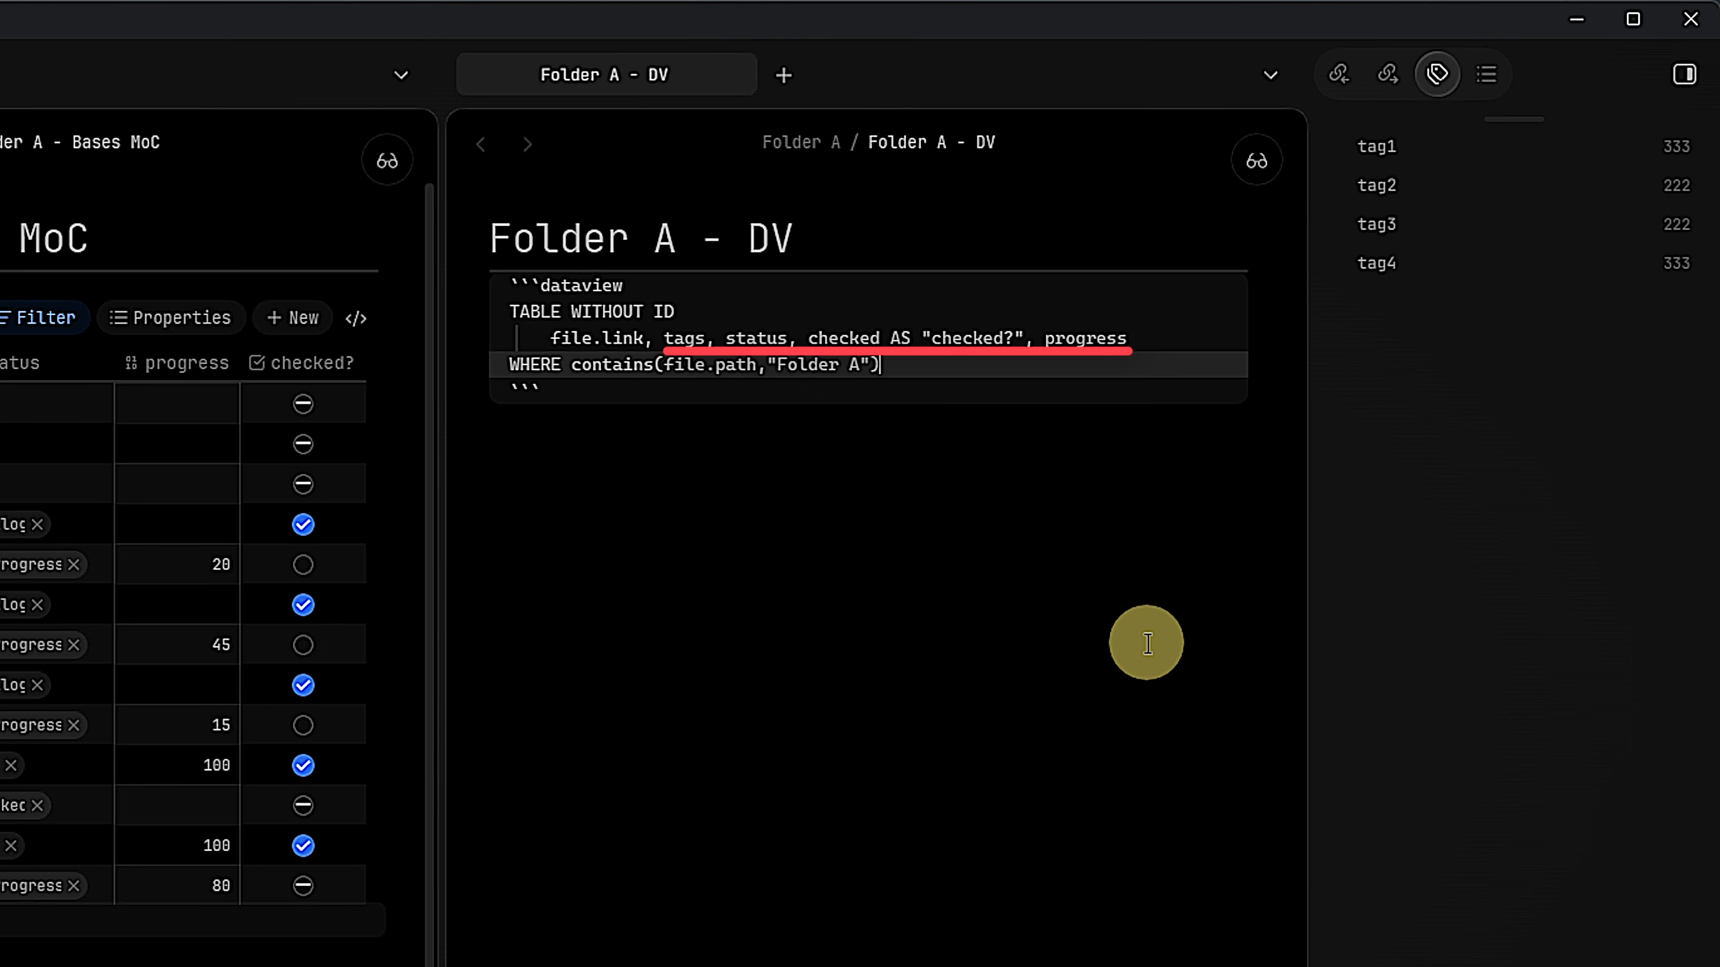
key("Down")
key("Down")
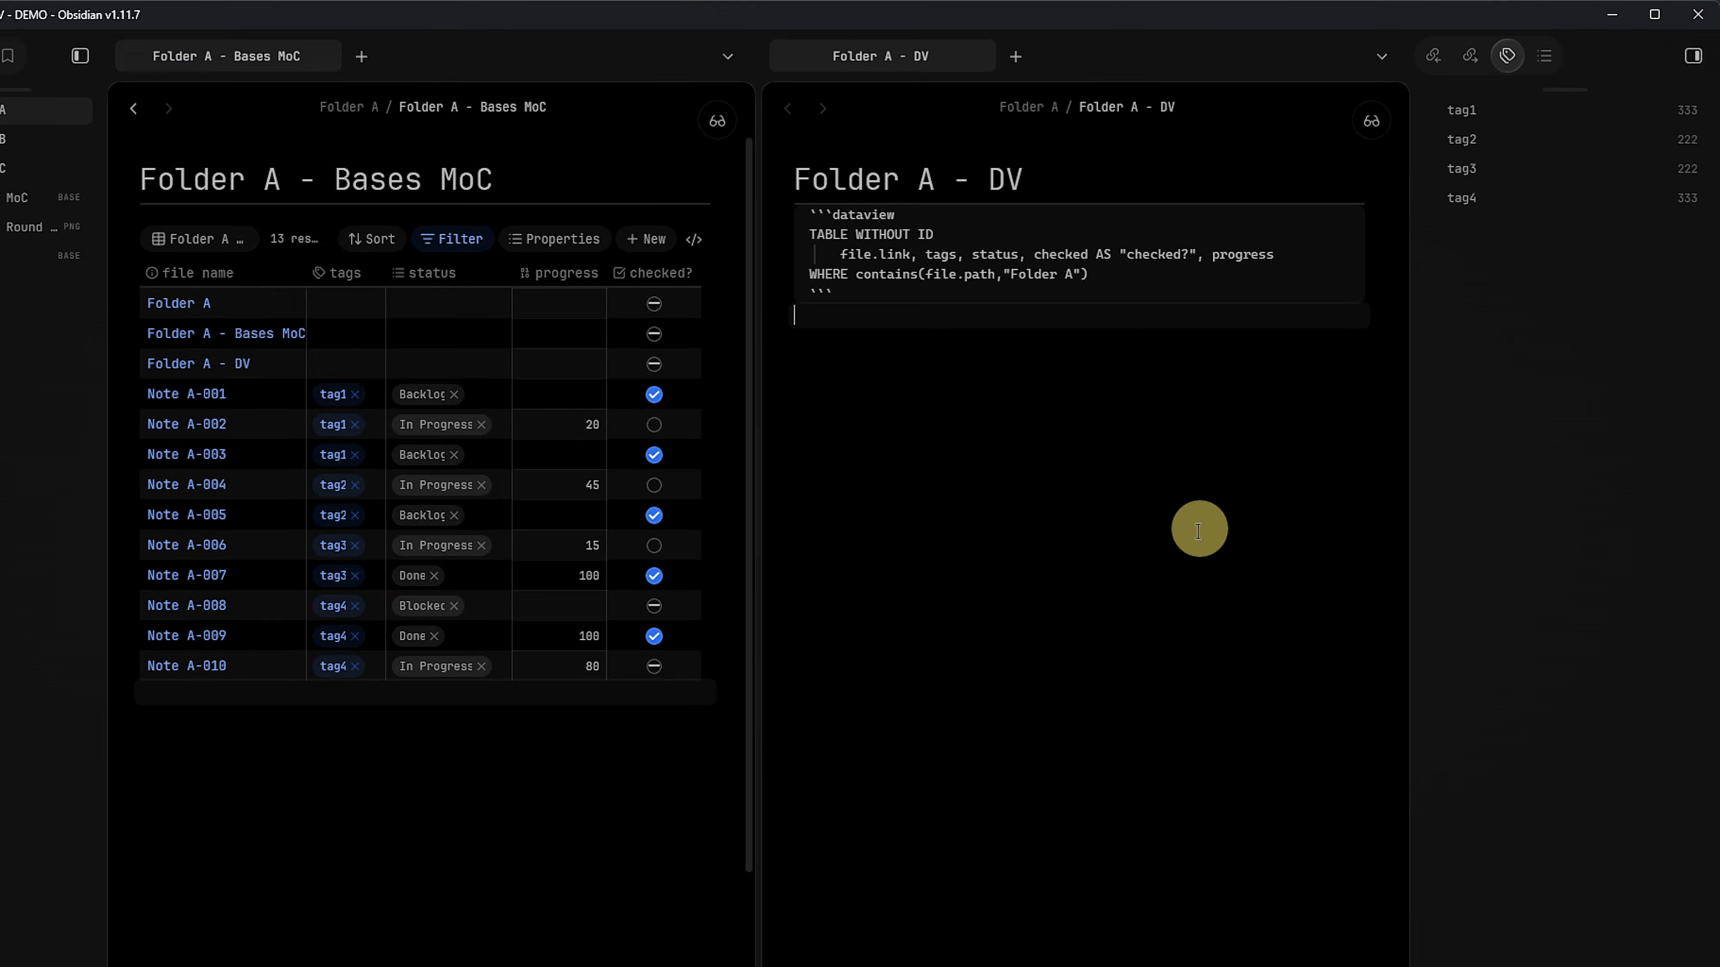
key("ctrl+e")
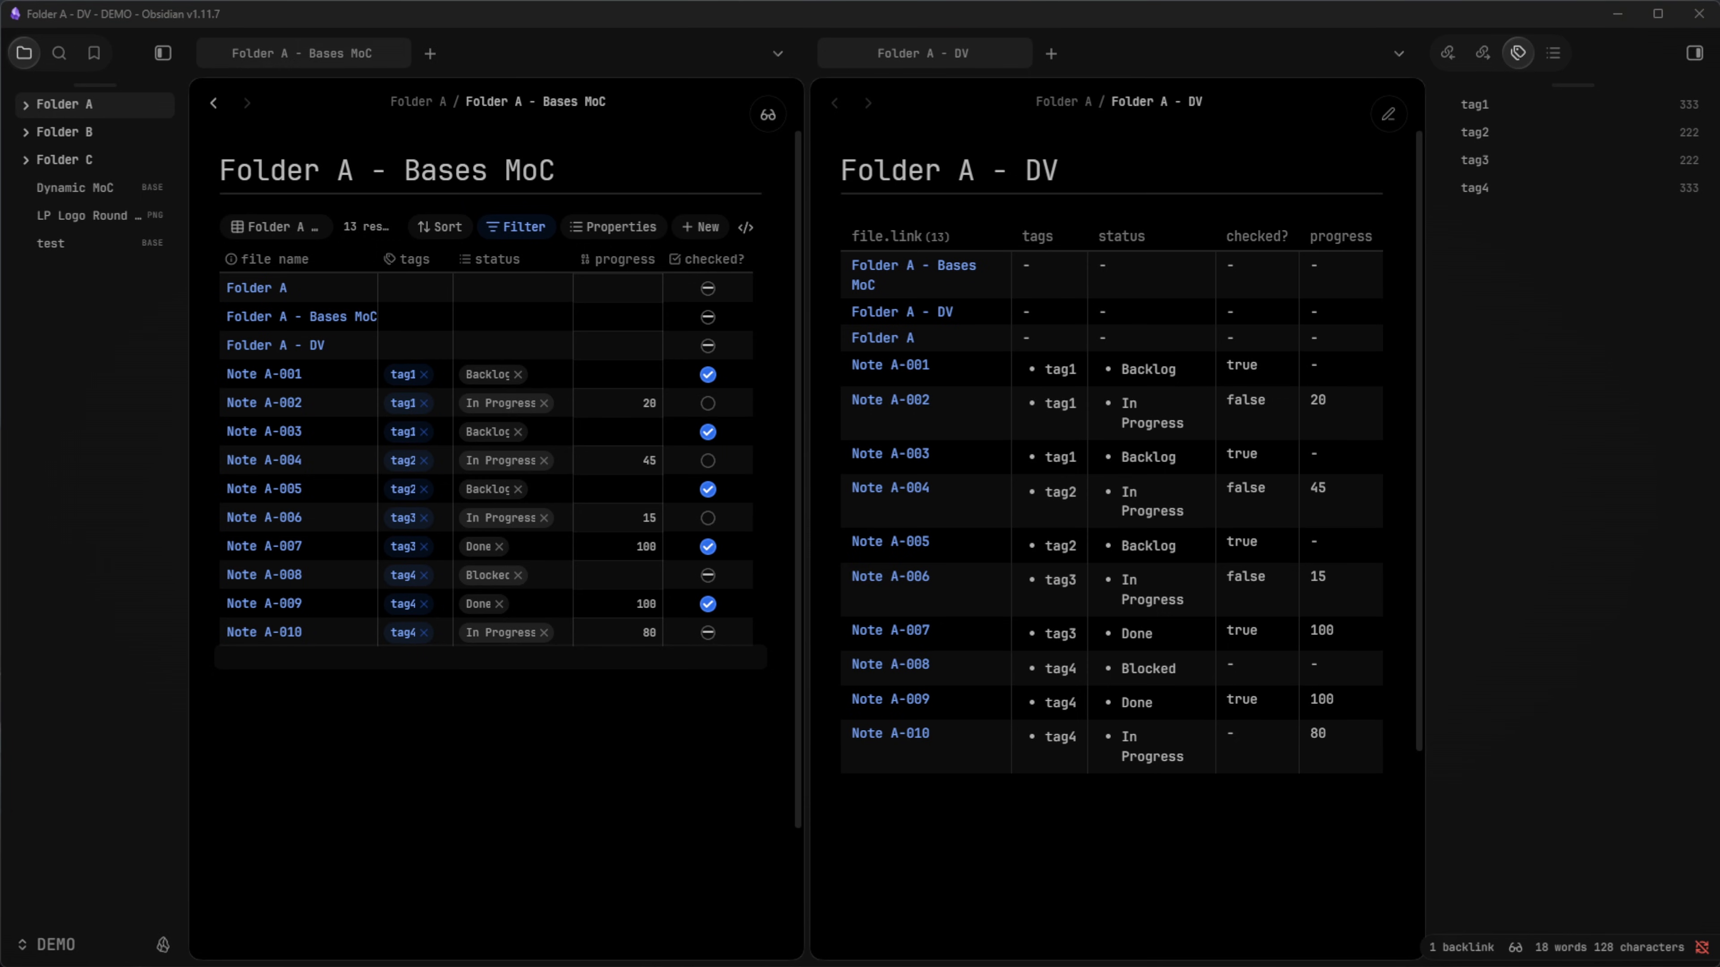
Sort the embedded base by status, progress in descending order, checked? and file name in turn.
left_click(662, 834)
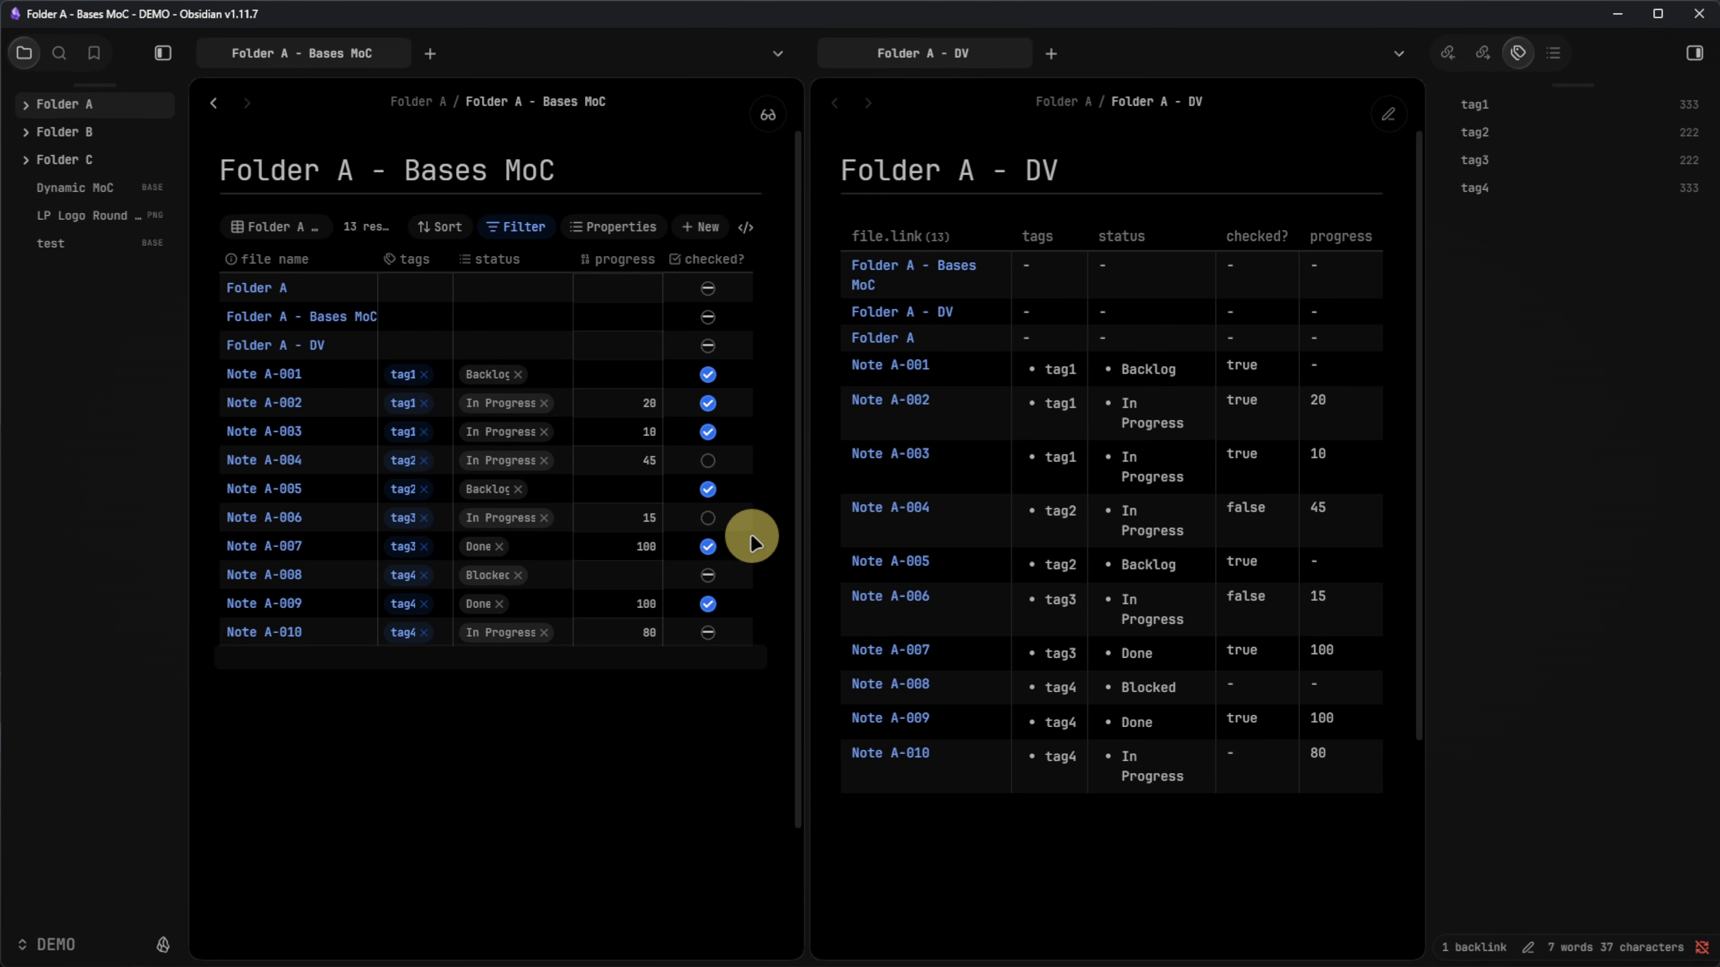
left_click(540, 257)
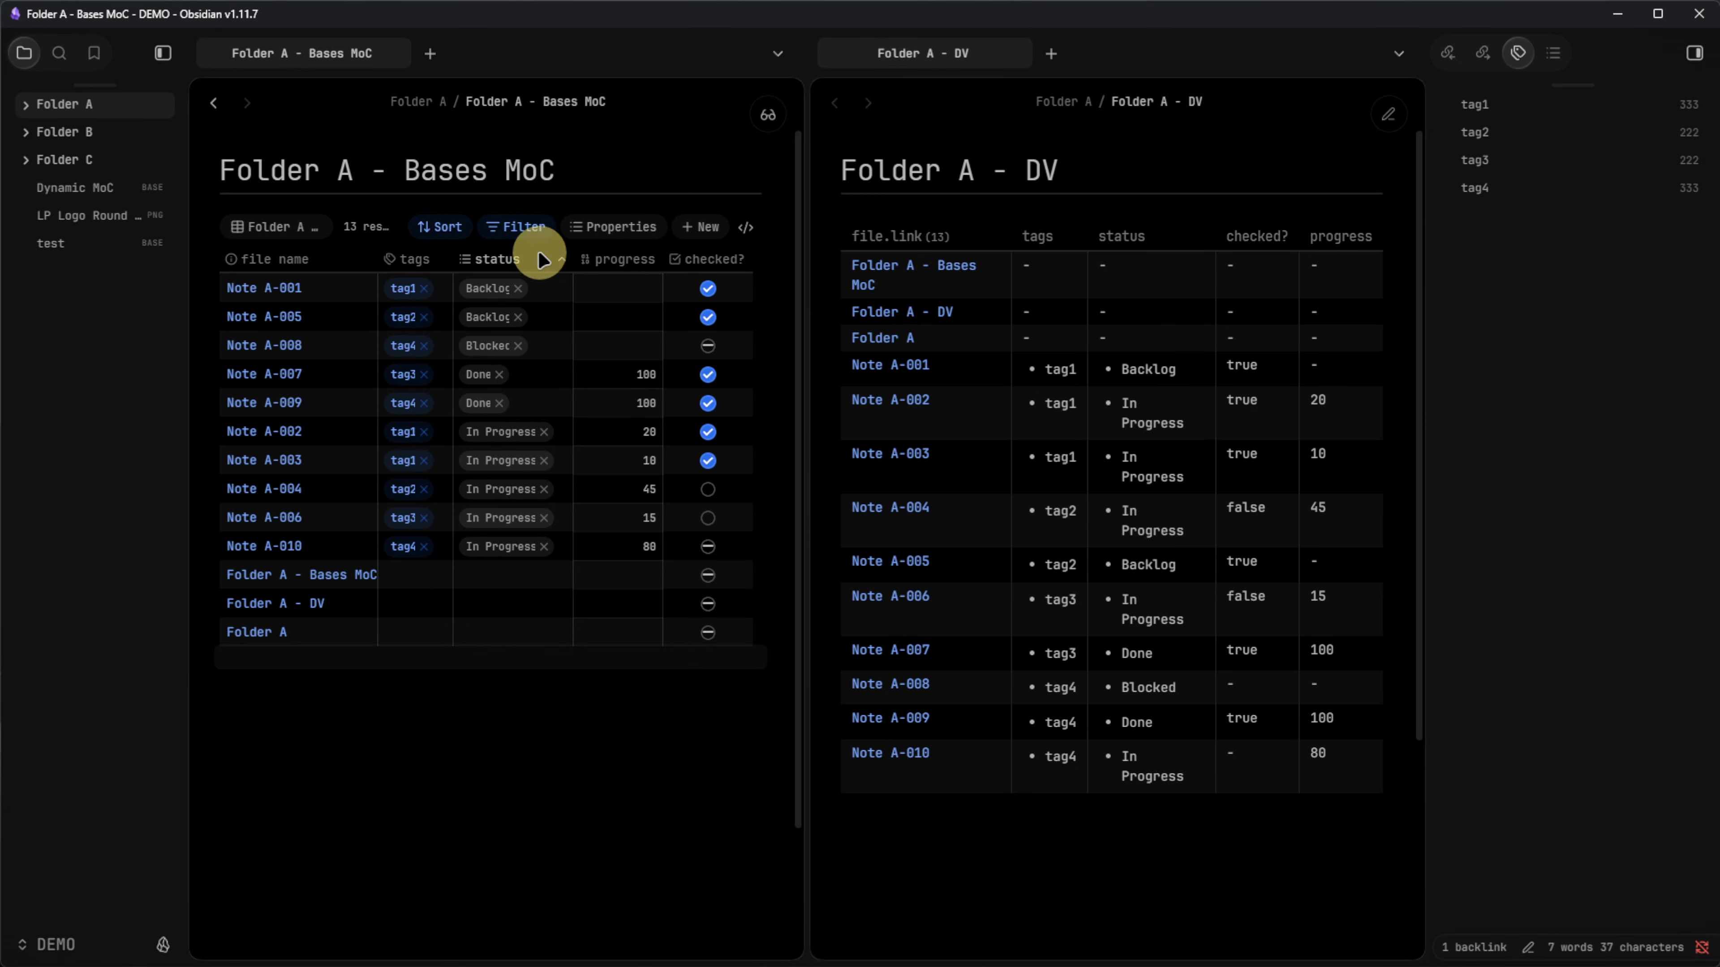
left_click(629, 258)
left_click(635, 259)
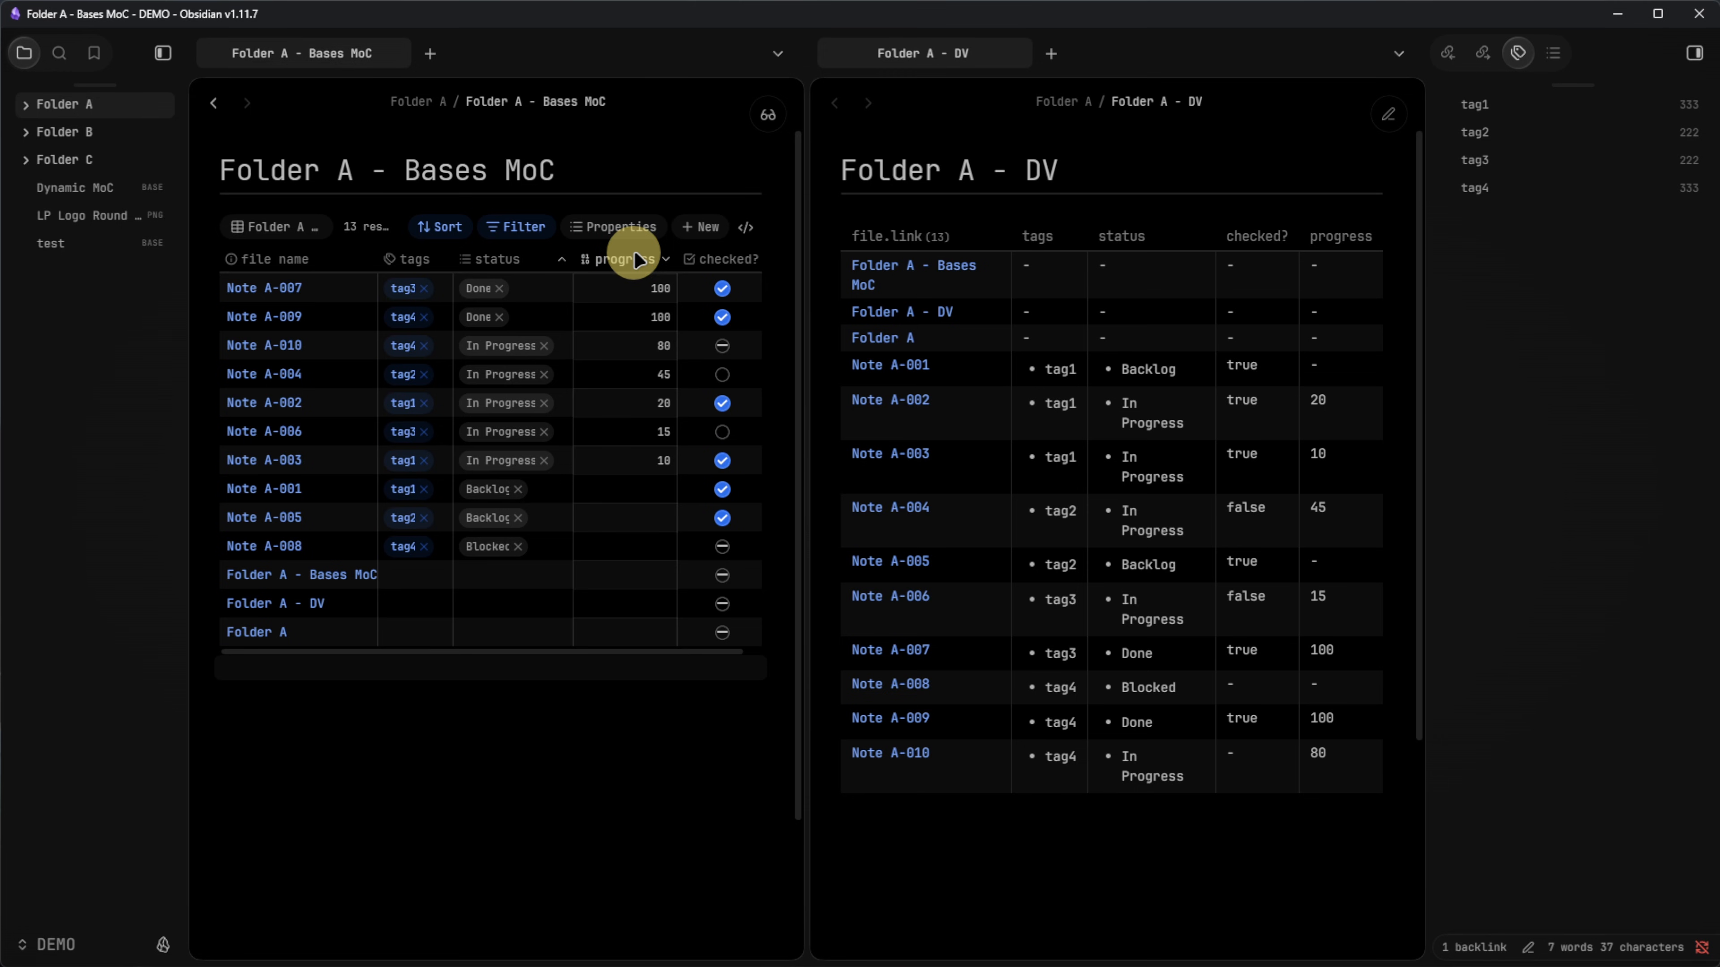
left_click(725, 259)
left_click(298, 259)
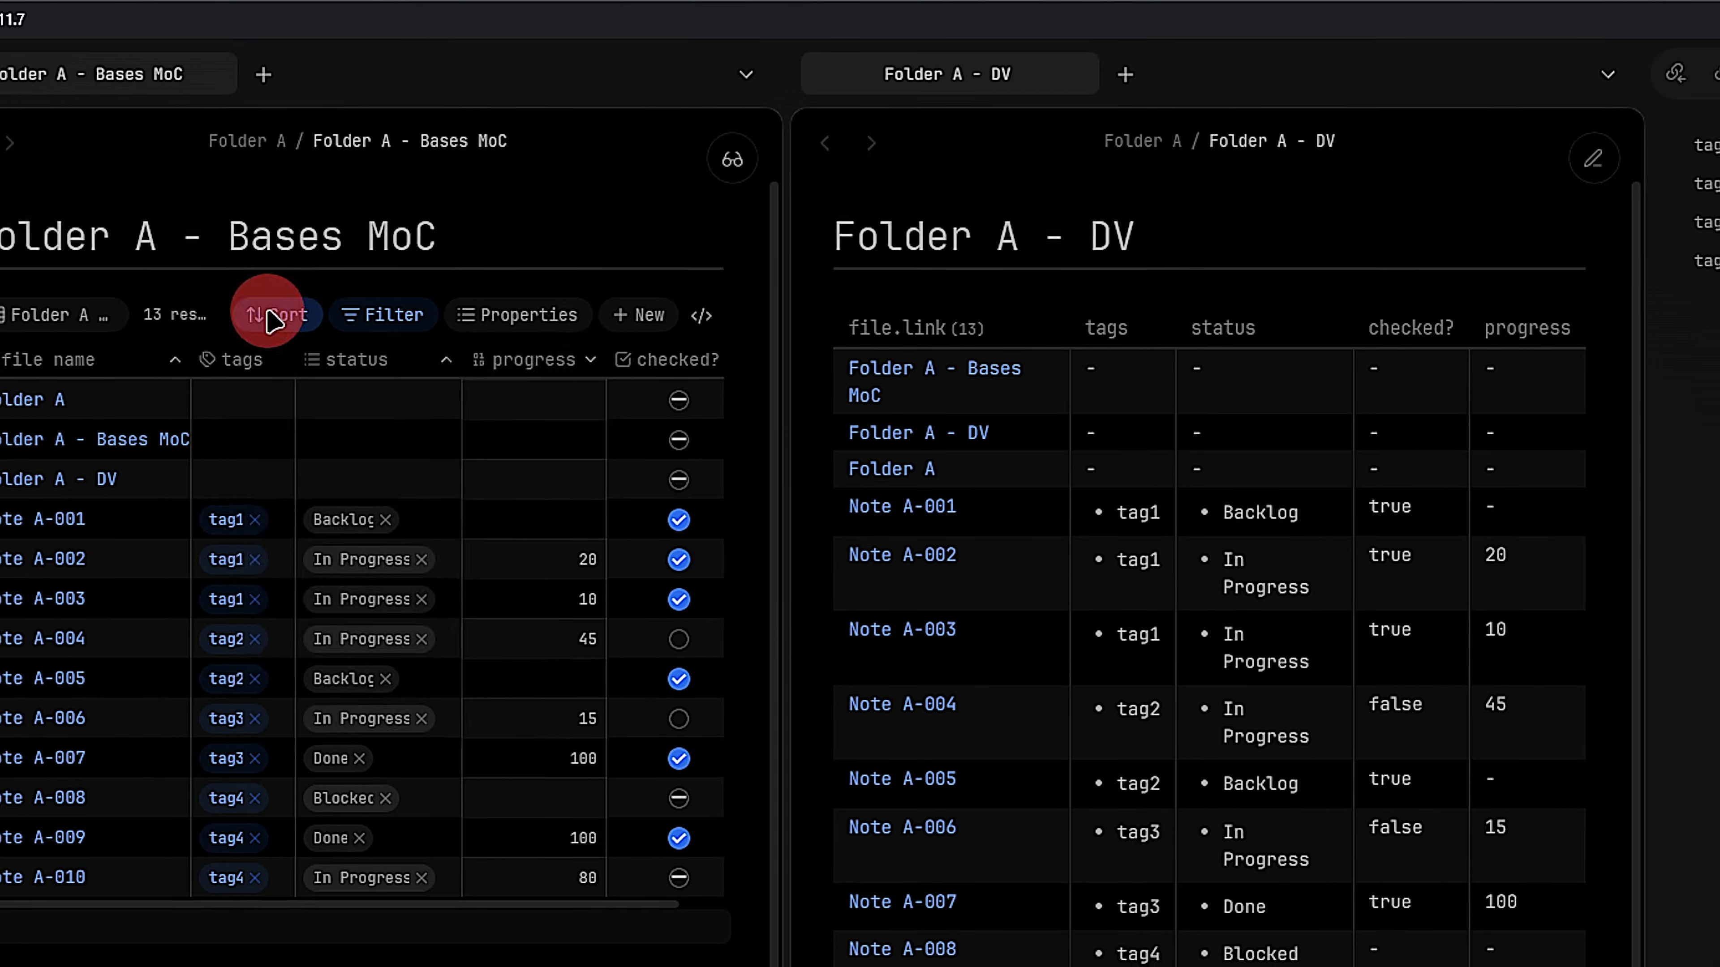
Group the embedded base's notes by the status property in A → Z order.
left_click(438, 231)
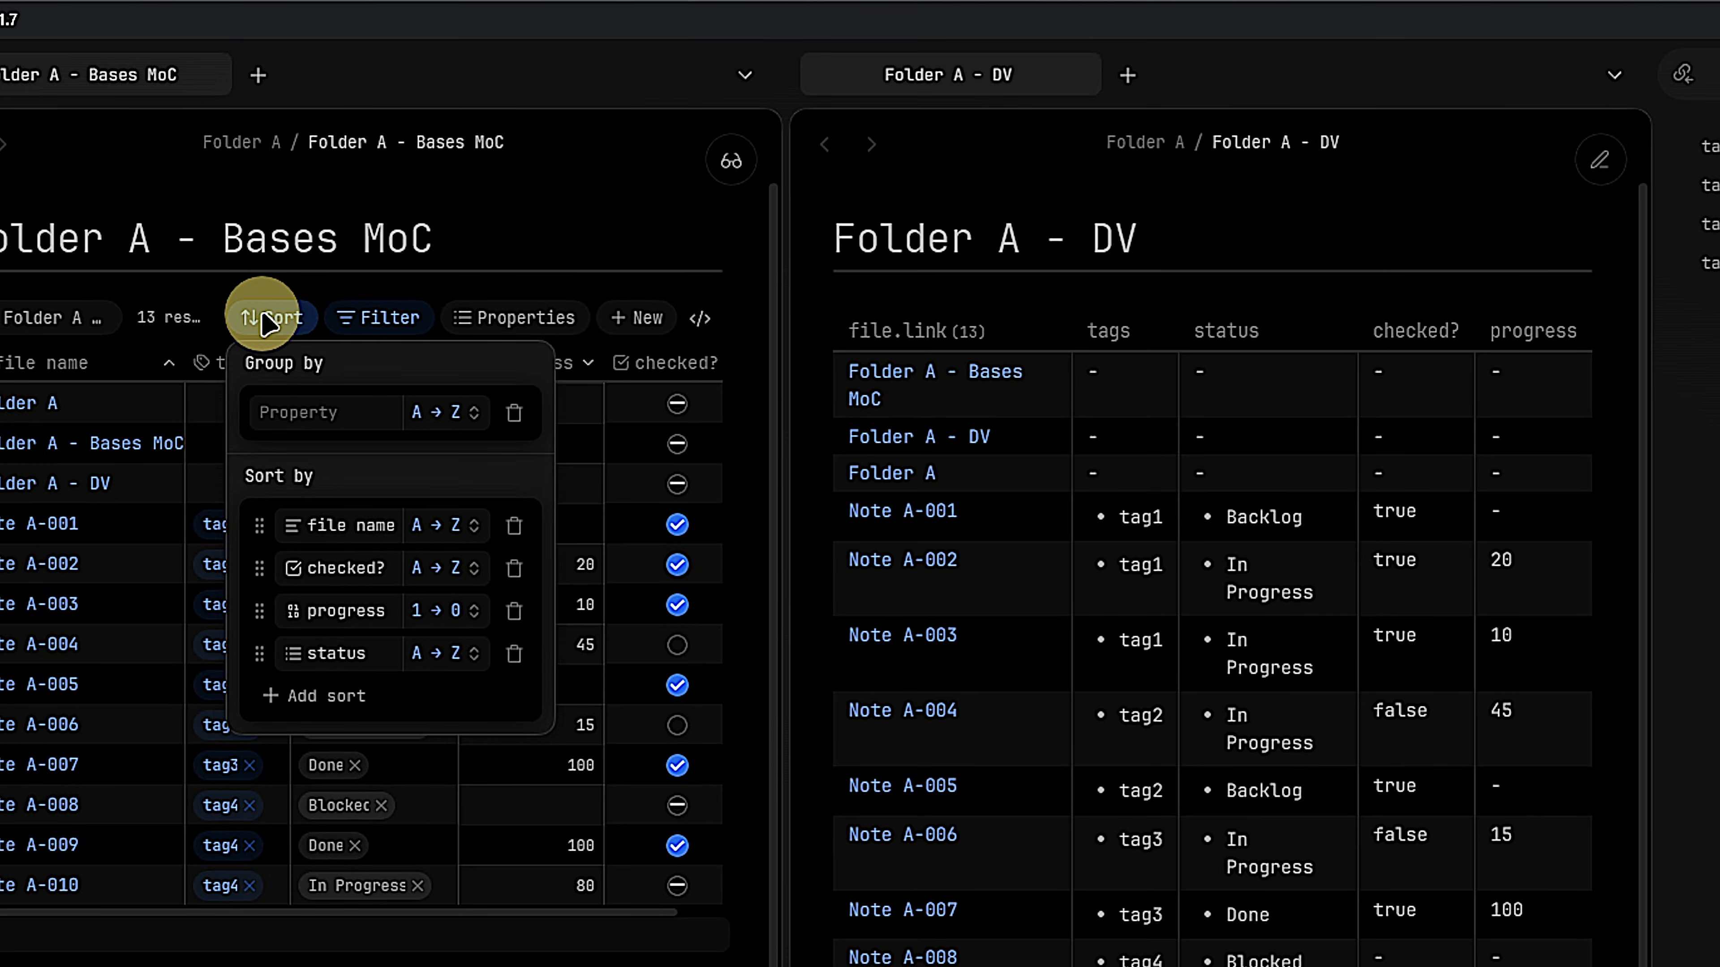
left_click(335, 412)
type("st")
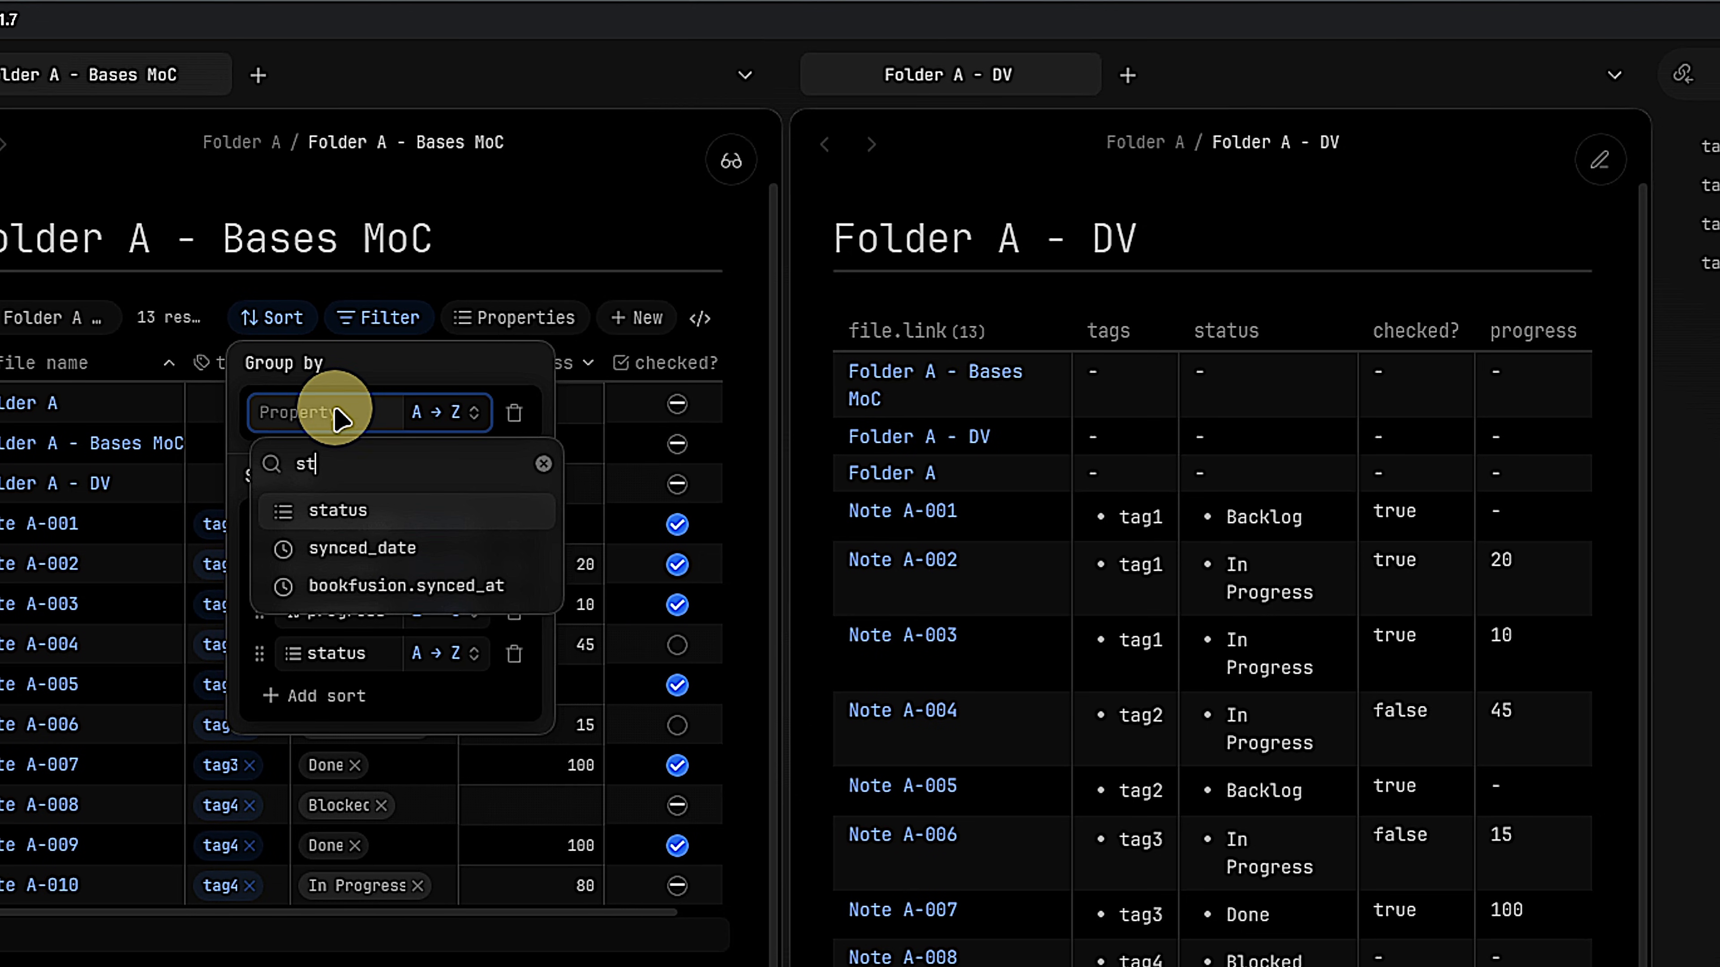
left_click(354, 507)
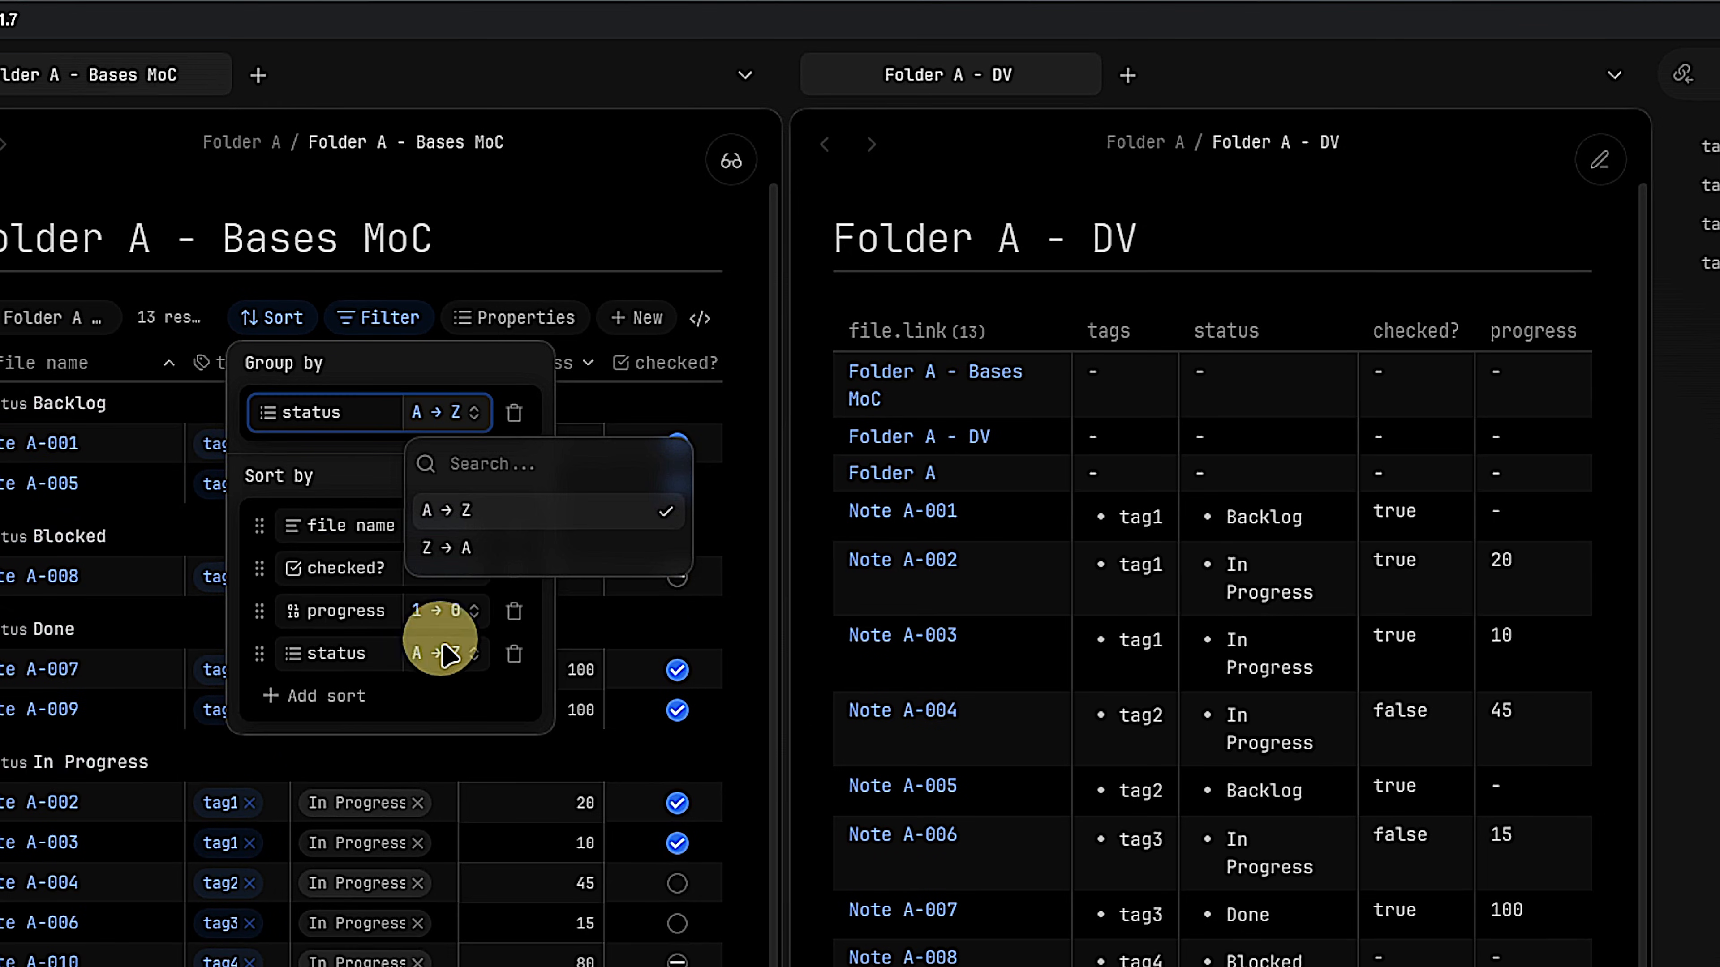
left_click(558, 926)
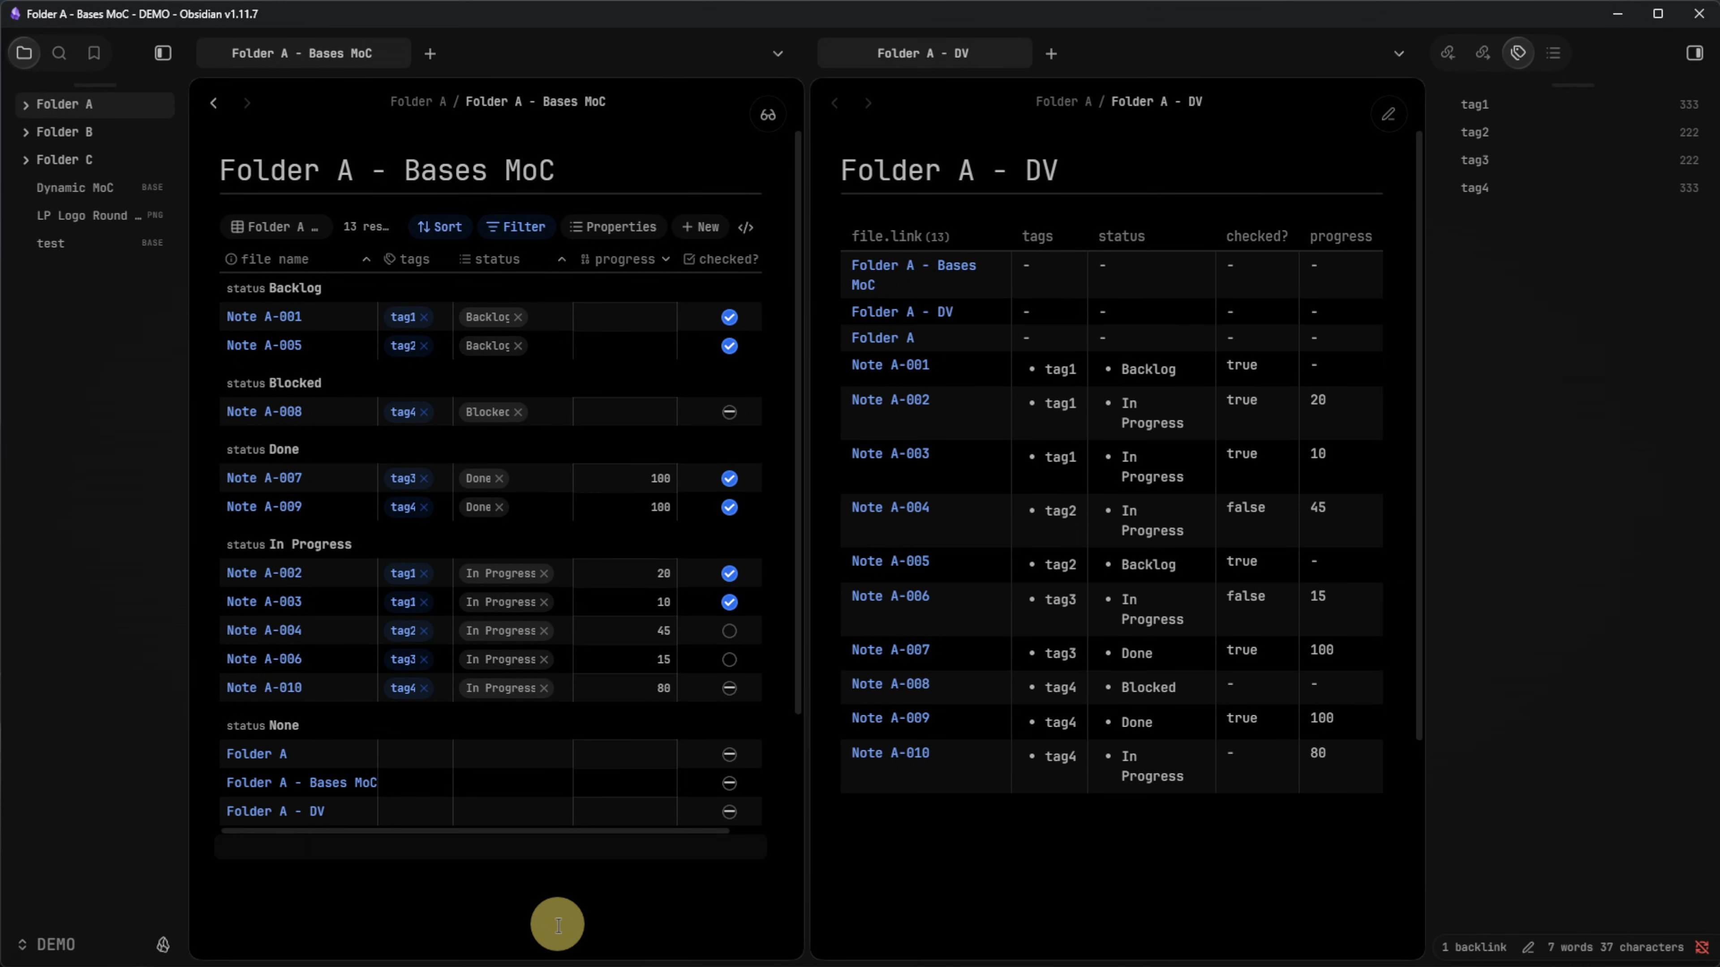
Replace the Dataview query with one listing status and rows.file.link AS "Notes", grouped by status and sorted ascending, and render it.
left_click(941, 895)
key("ctrl+e")
left_click_drag(1151, 264, 881, 204)
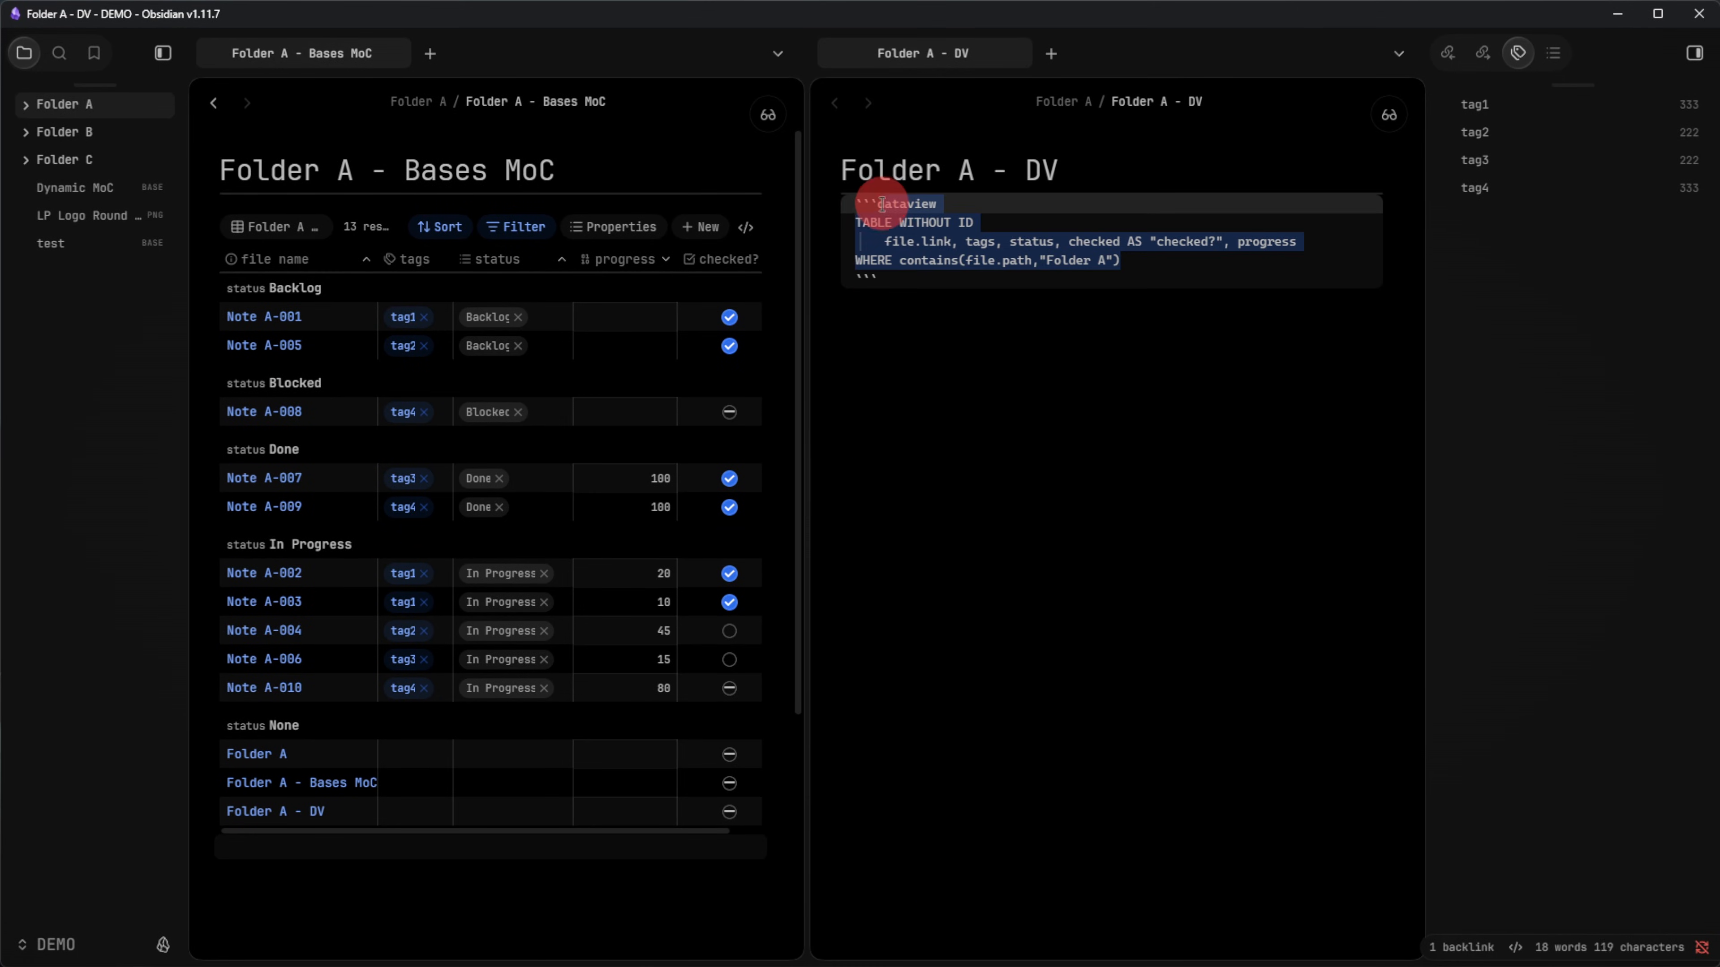
type("dataview TABLE WITHOUT ID \tstatus, \trows.file.link AS \"Notes\" WHERE contains(file.path, \"Folder A\") GROUP BY status SORT status ASC")
left_click(1159, 633)
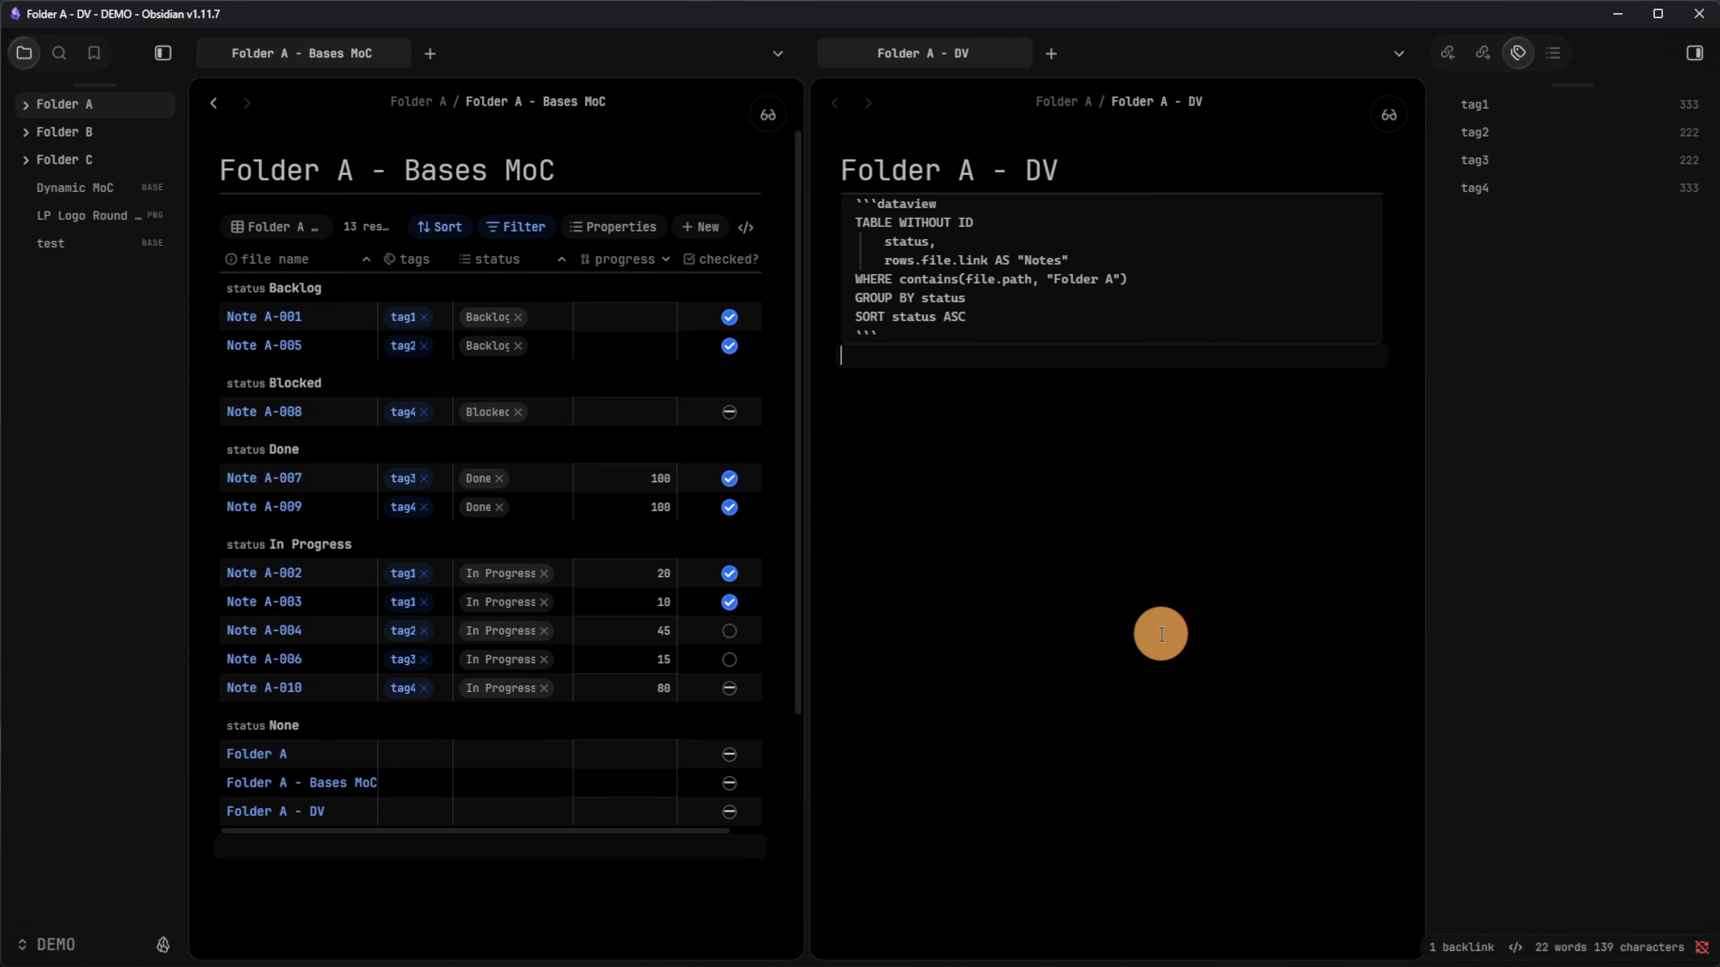
key("ctrl+e")
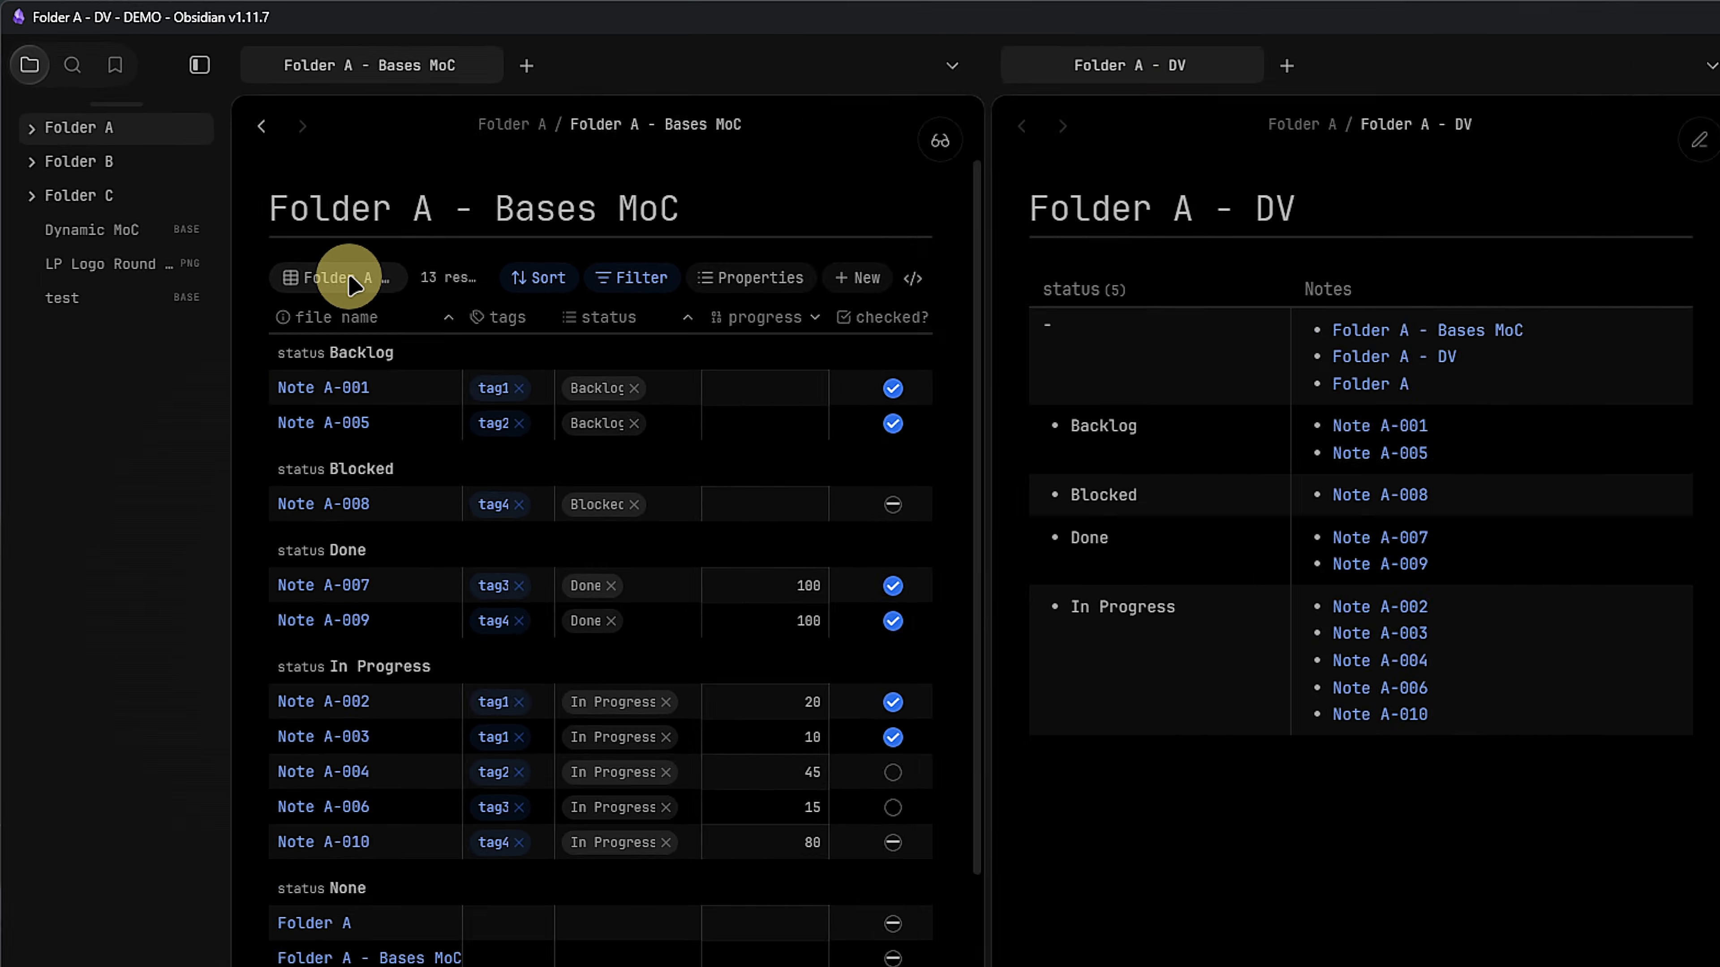
Duplicate the Folder A - All view of the base and rename the copy Folder B - All.
left_click(277, 227)
left_click(372, 263)
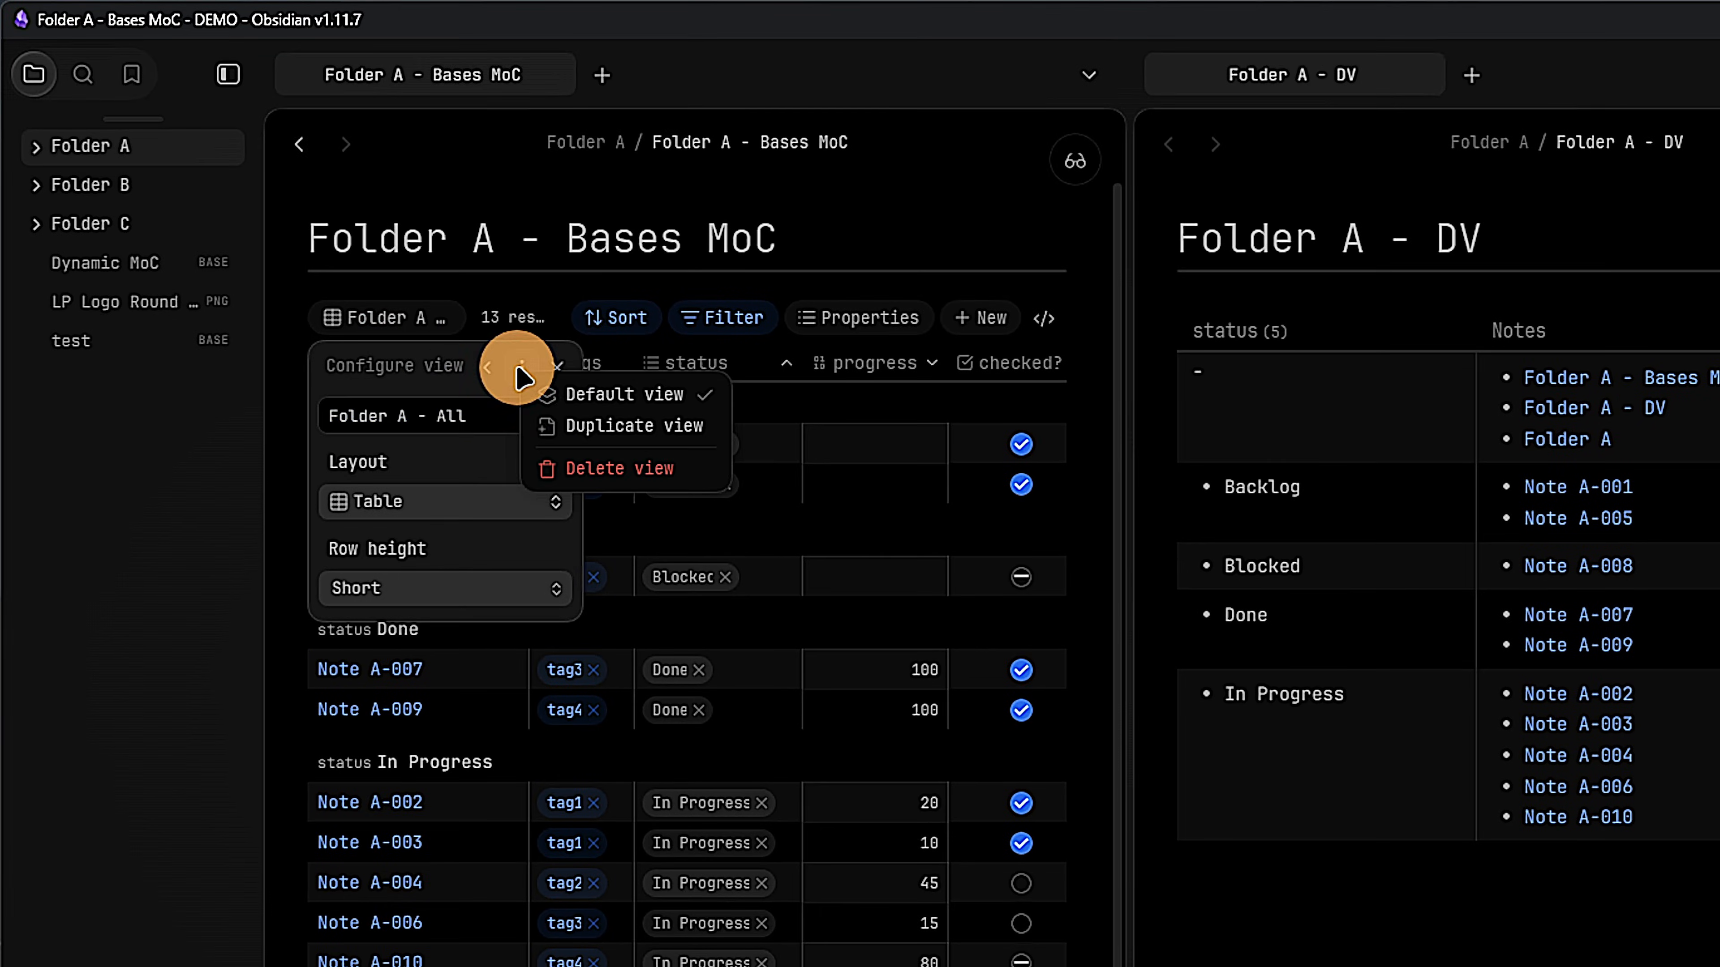
left_click(577, 426)
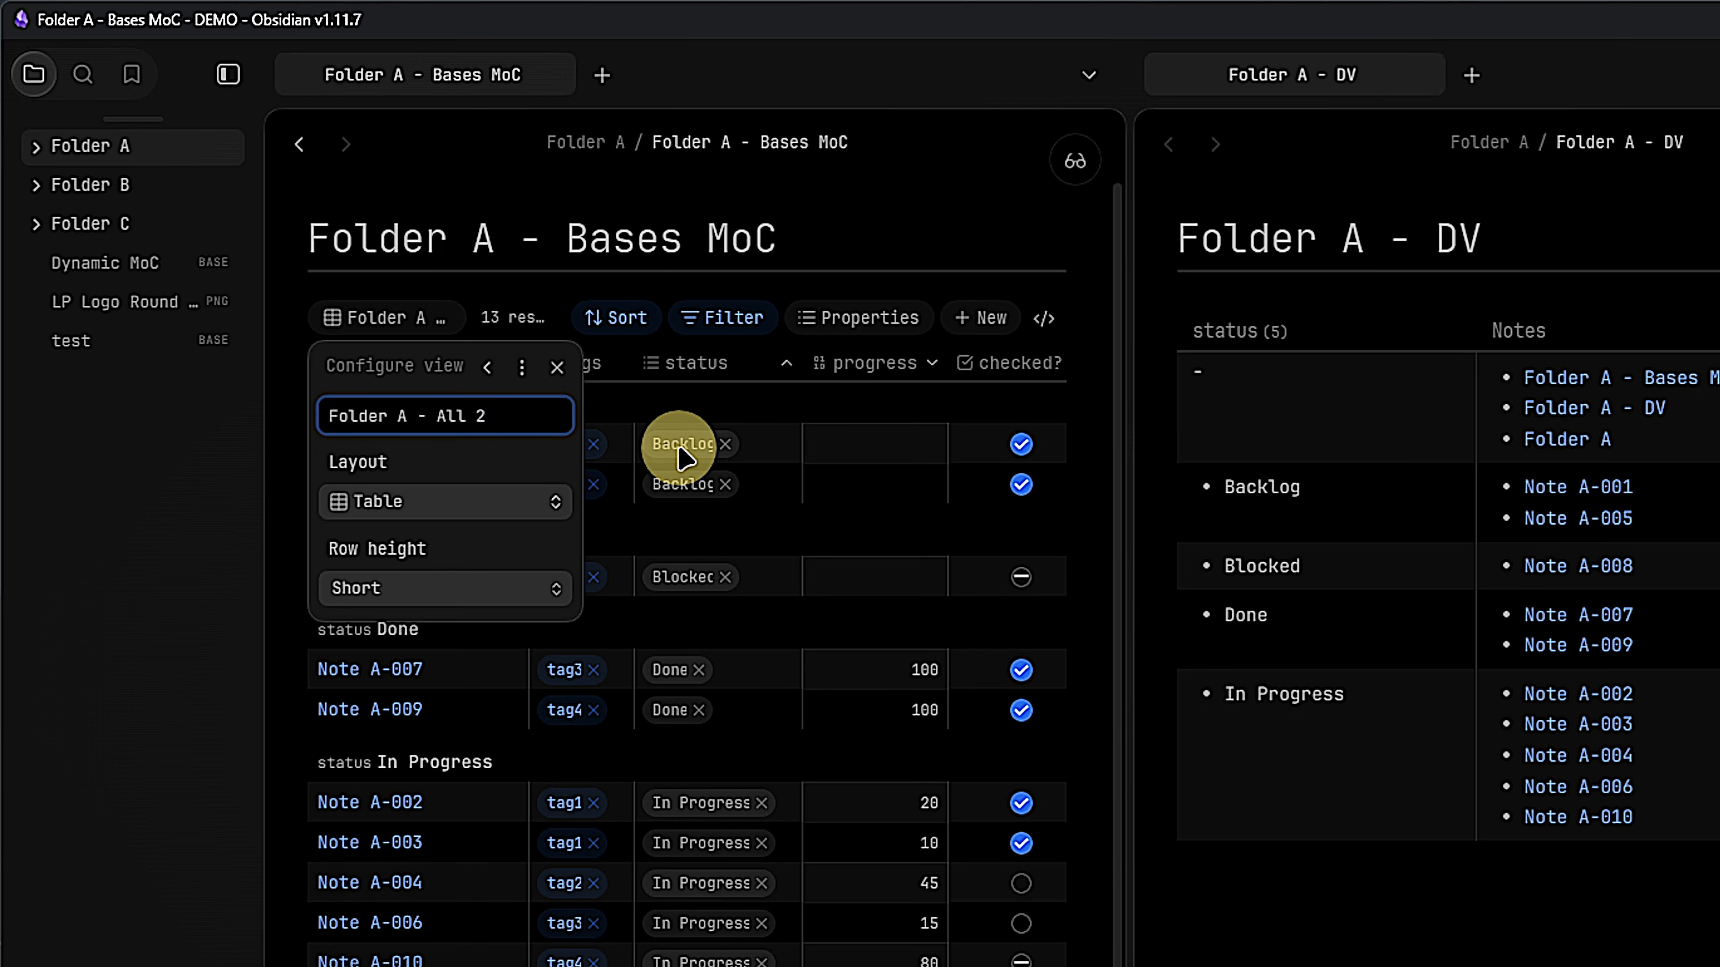
key("BackSpace")
Change the file path filter of the Folder B - All view to start with Folder B.
left_click(716, 316)
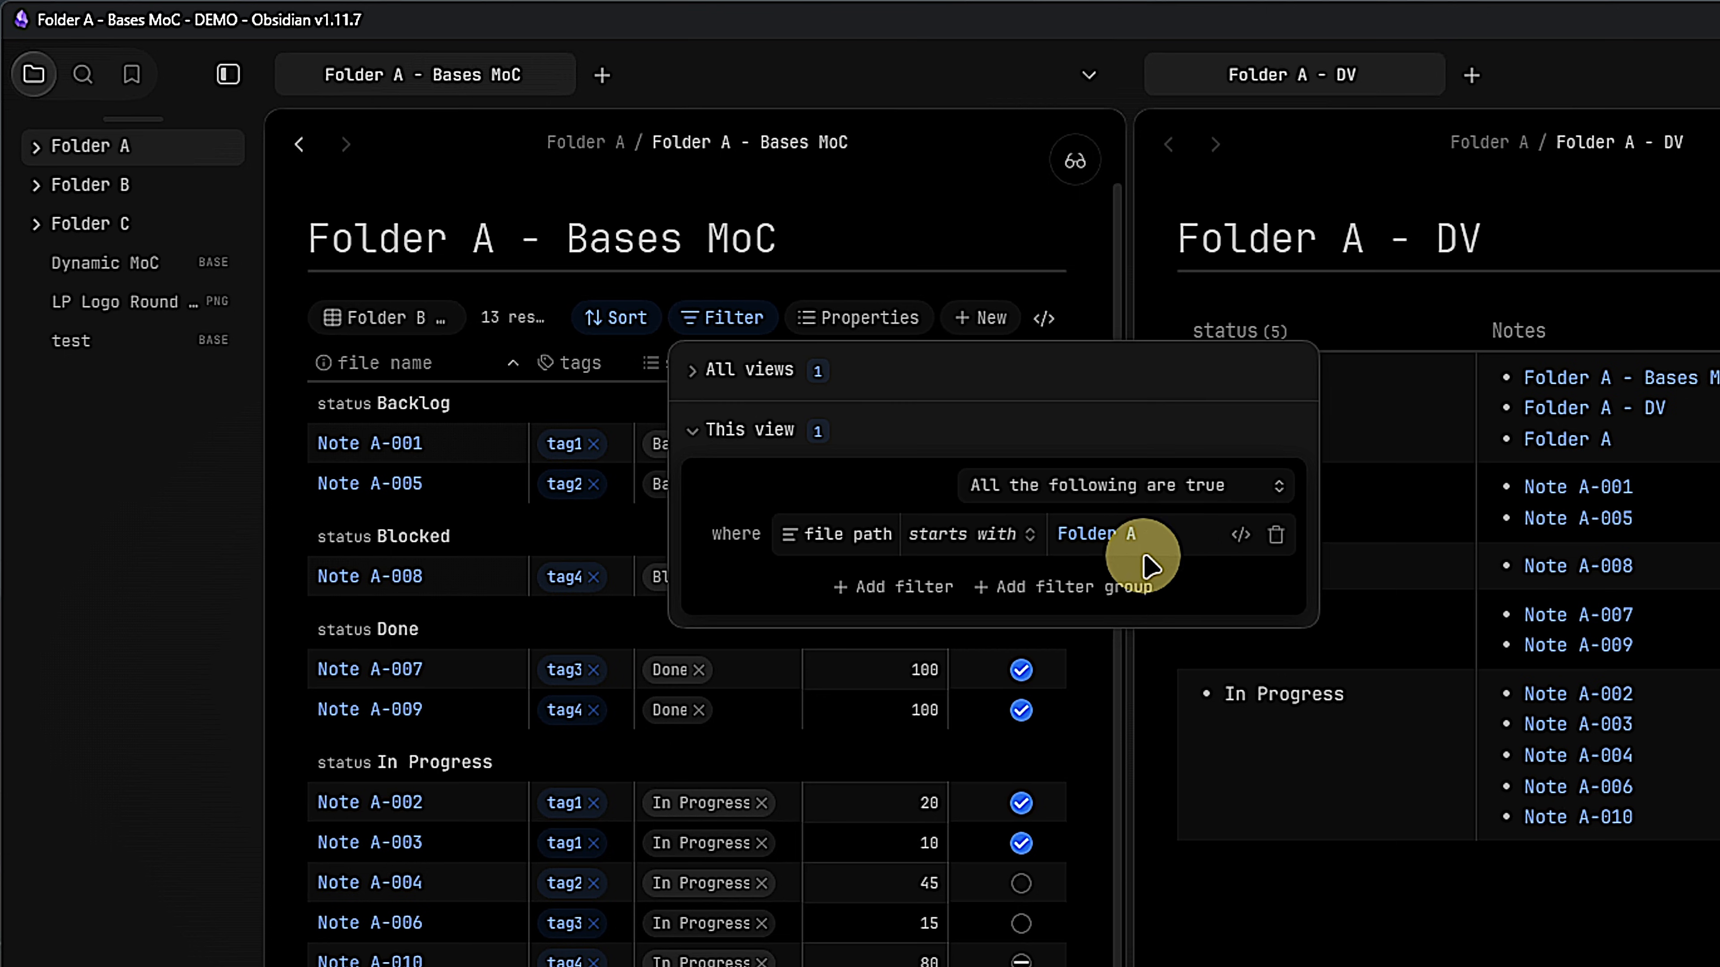
left_click(1161, 533)
key("BackSpace")
type("C")
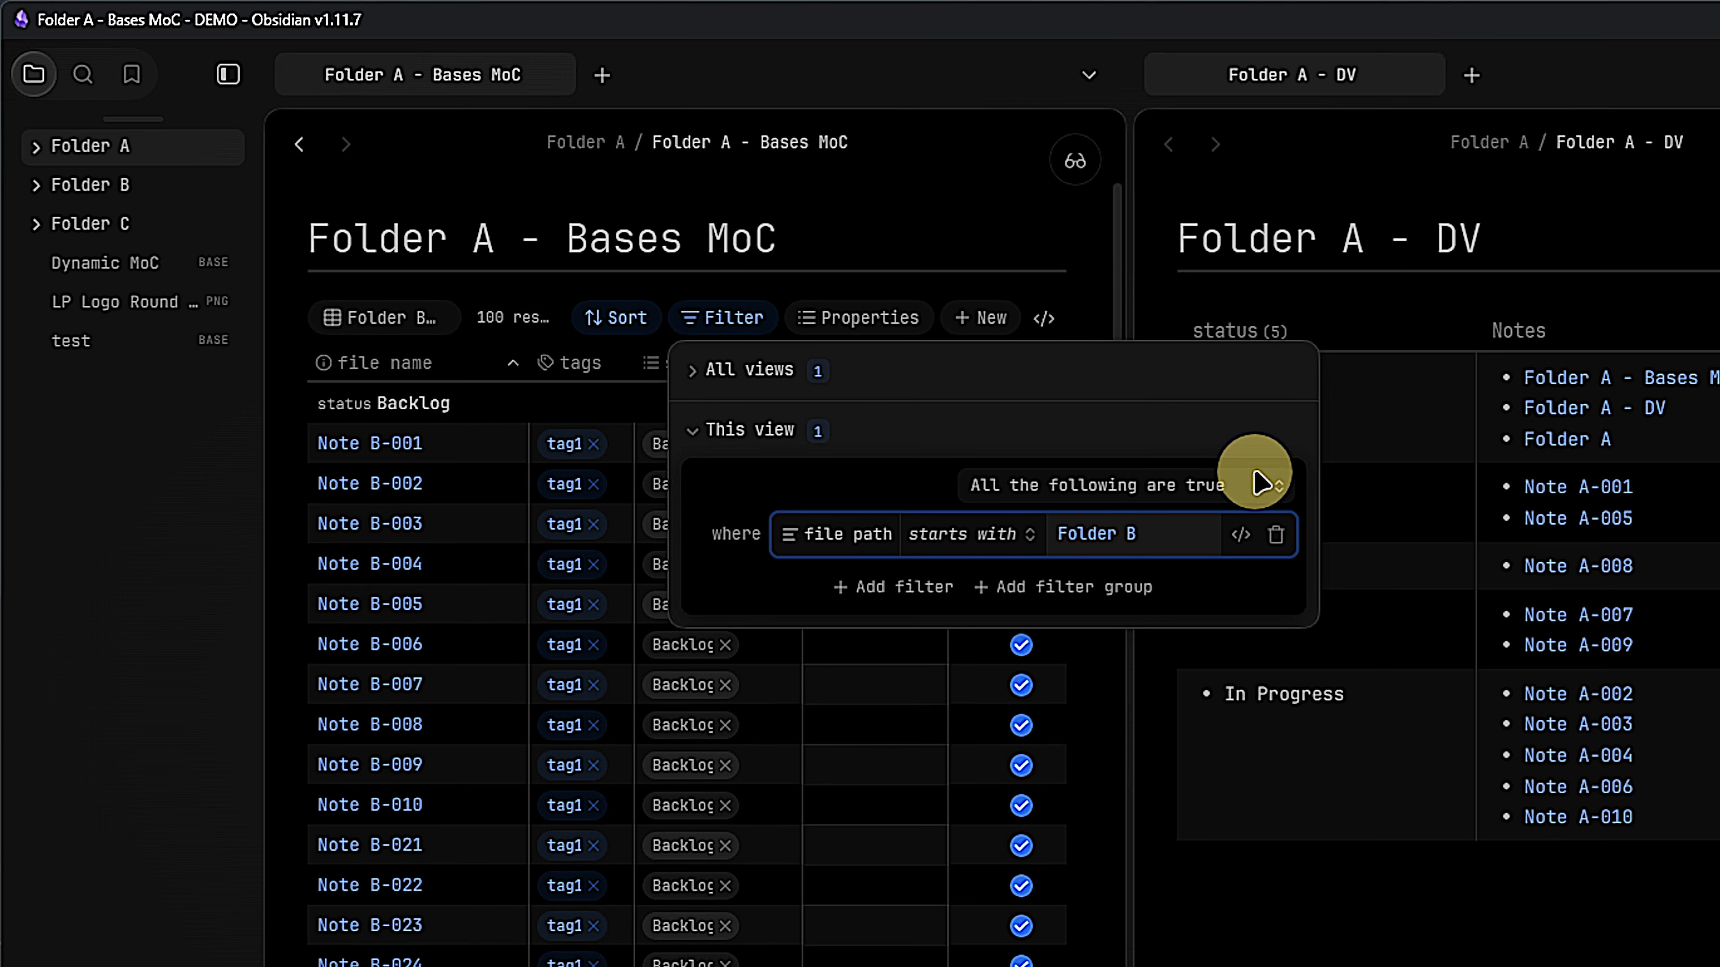
left_click(901, 217)
Duplicate the Folder C - All view and name the copy This Folder.
left_click(406, 317)
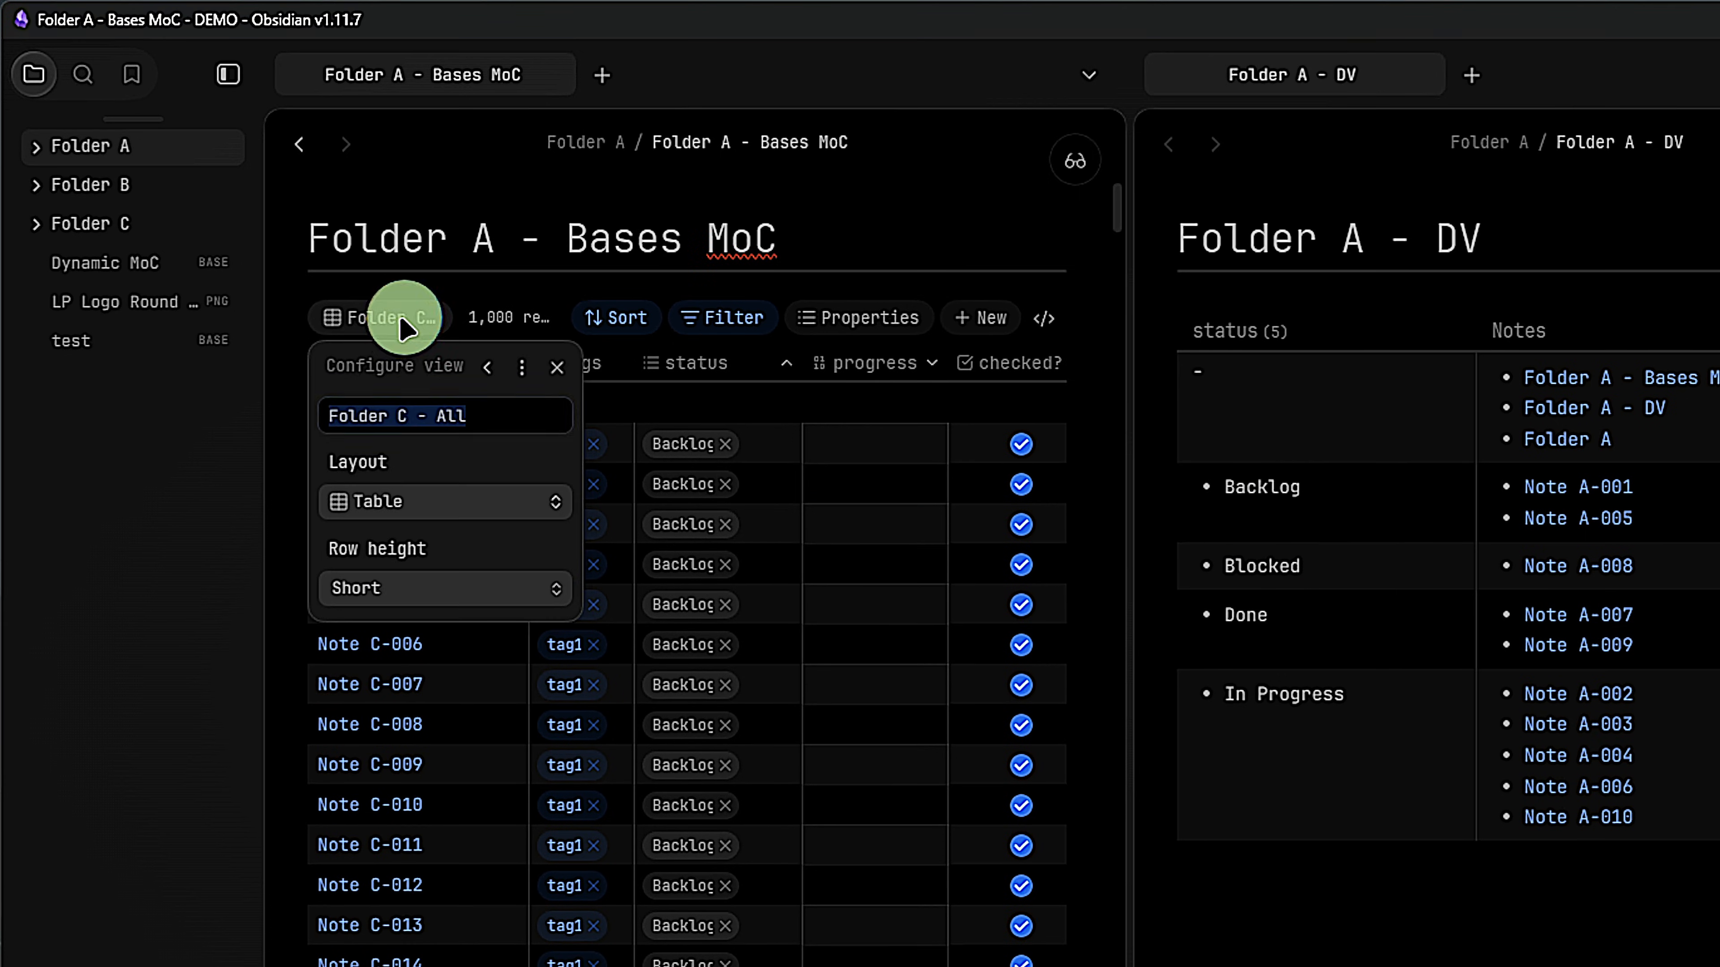
left_click(522, 368)
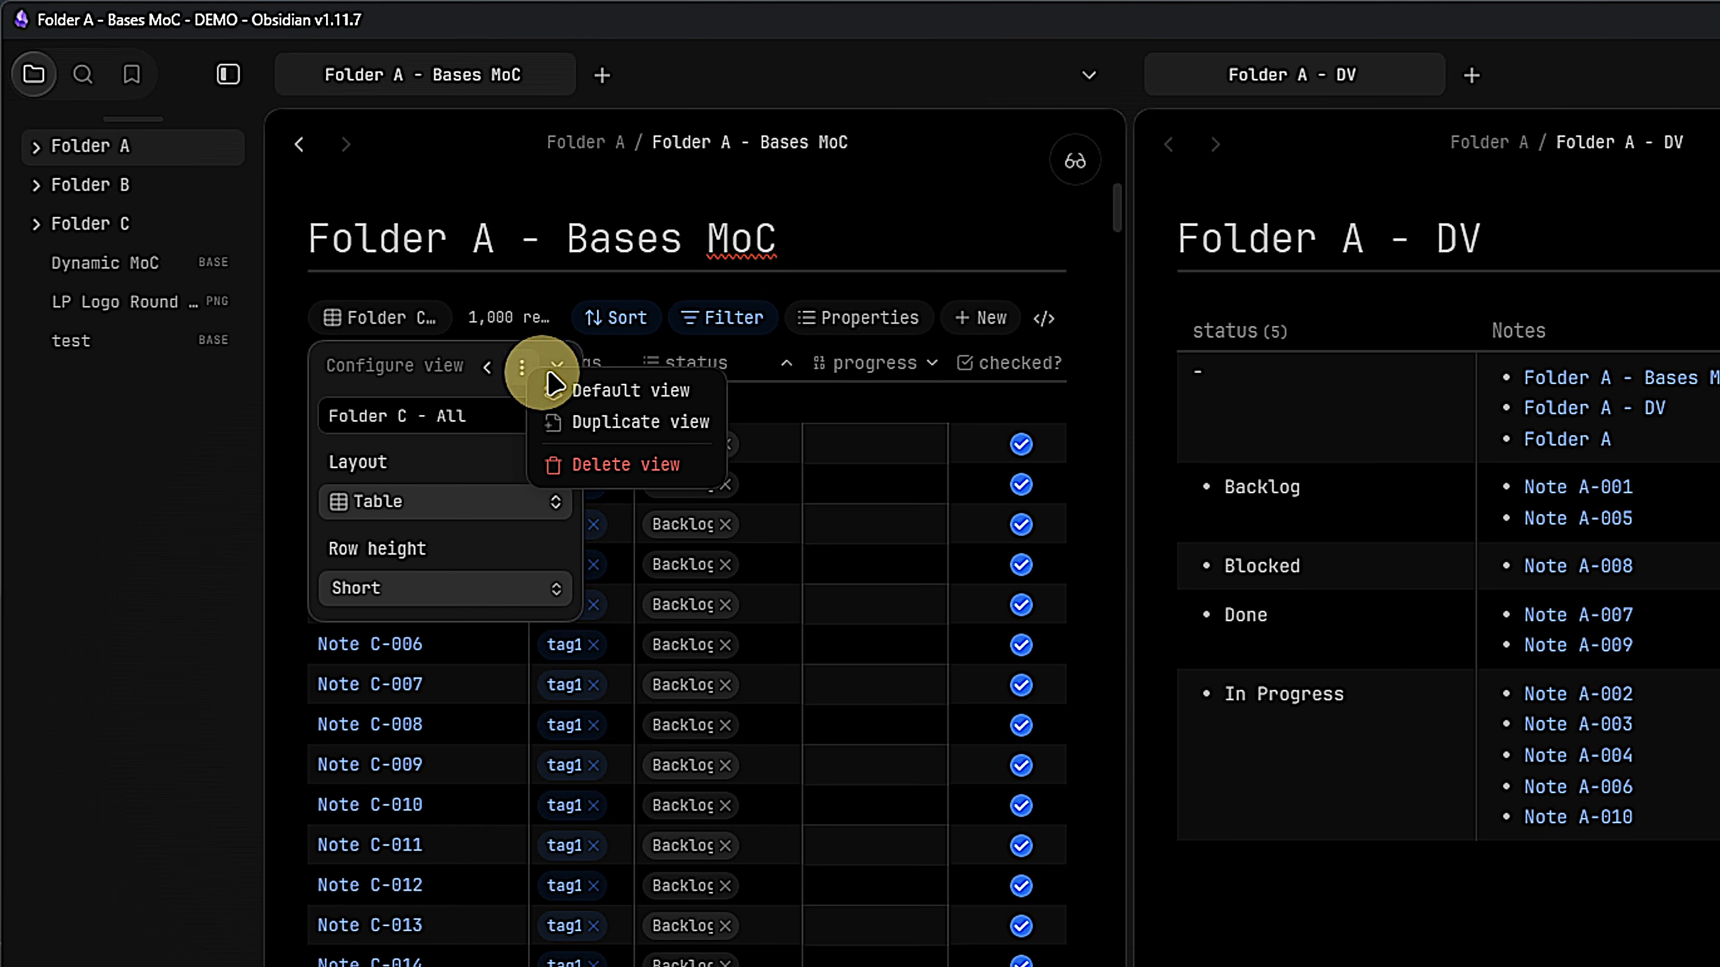
left_click(626, 428)
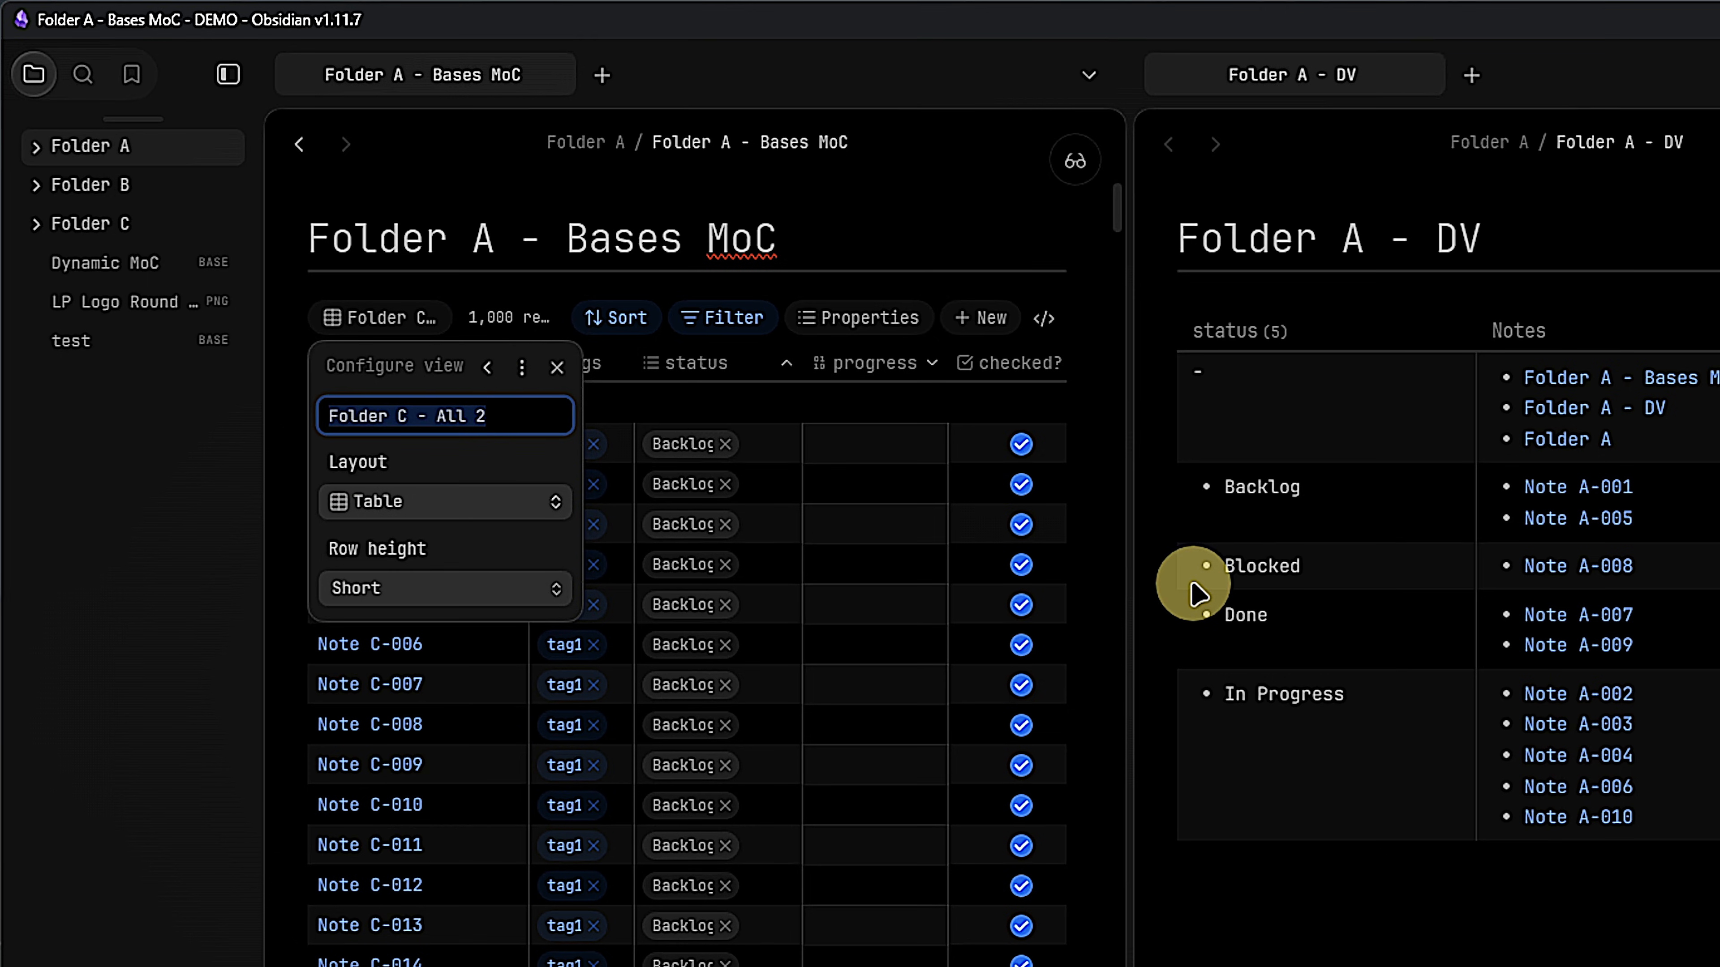
type("This Folder")
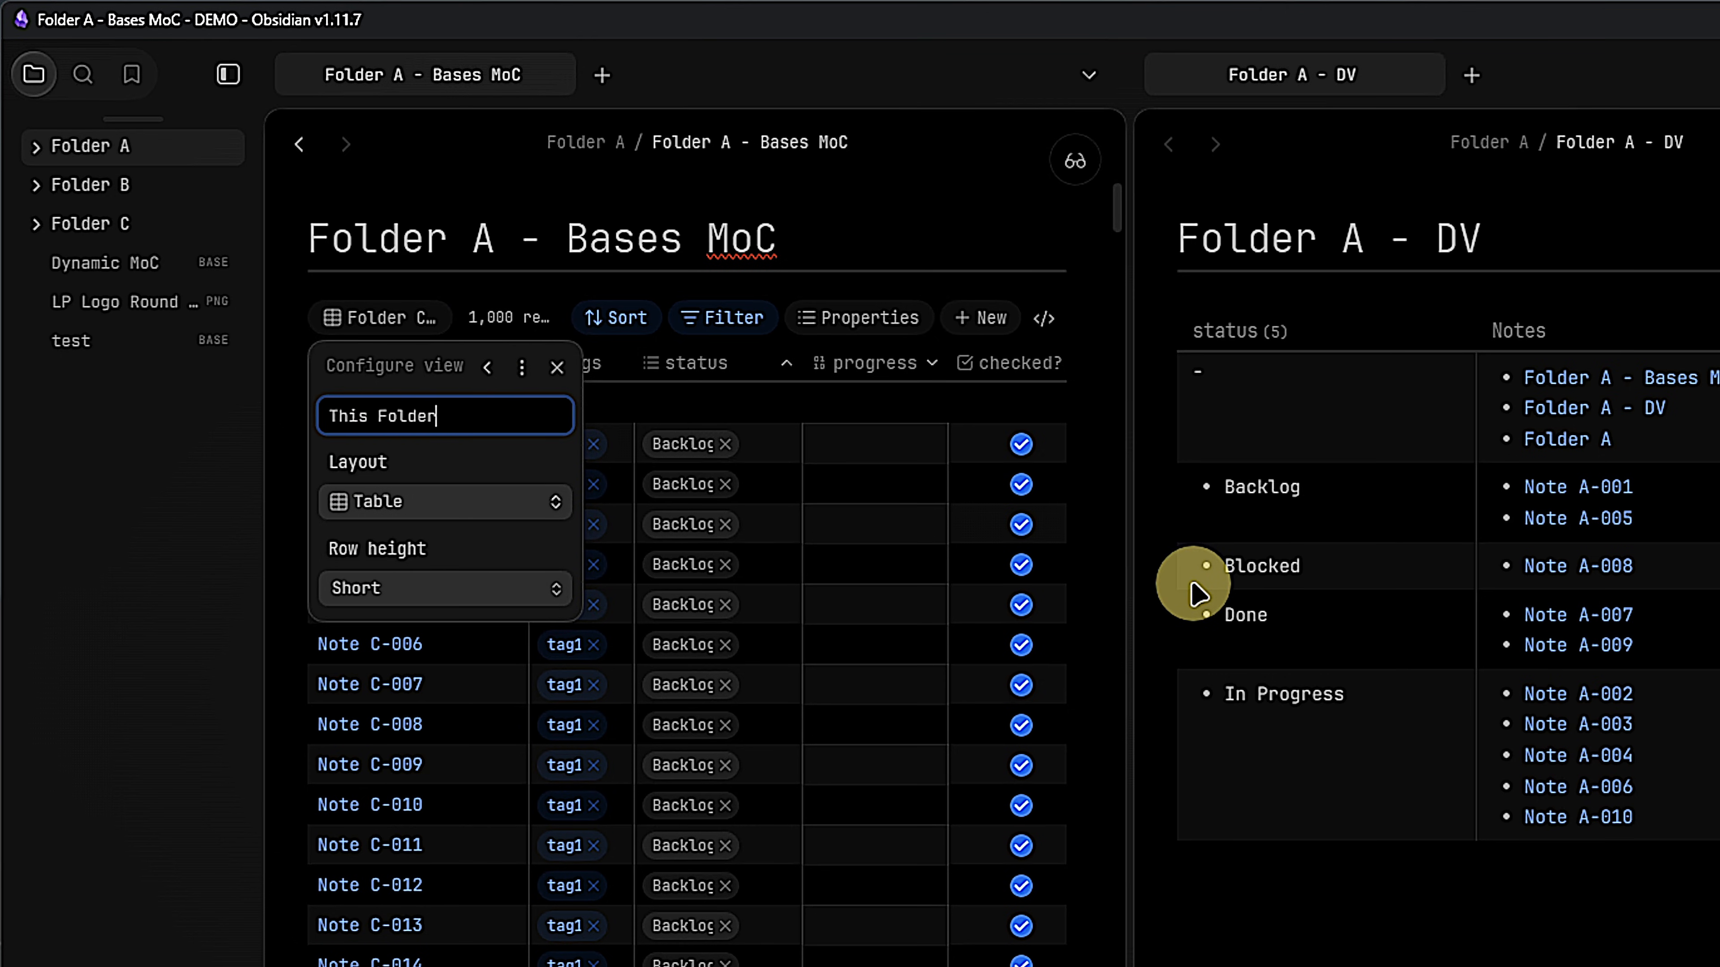
key("Return")
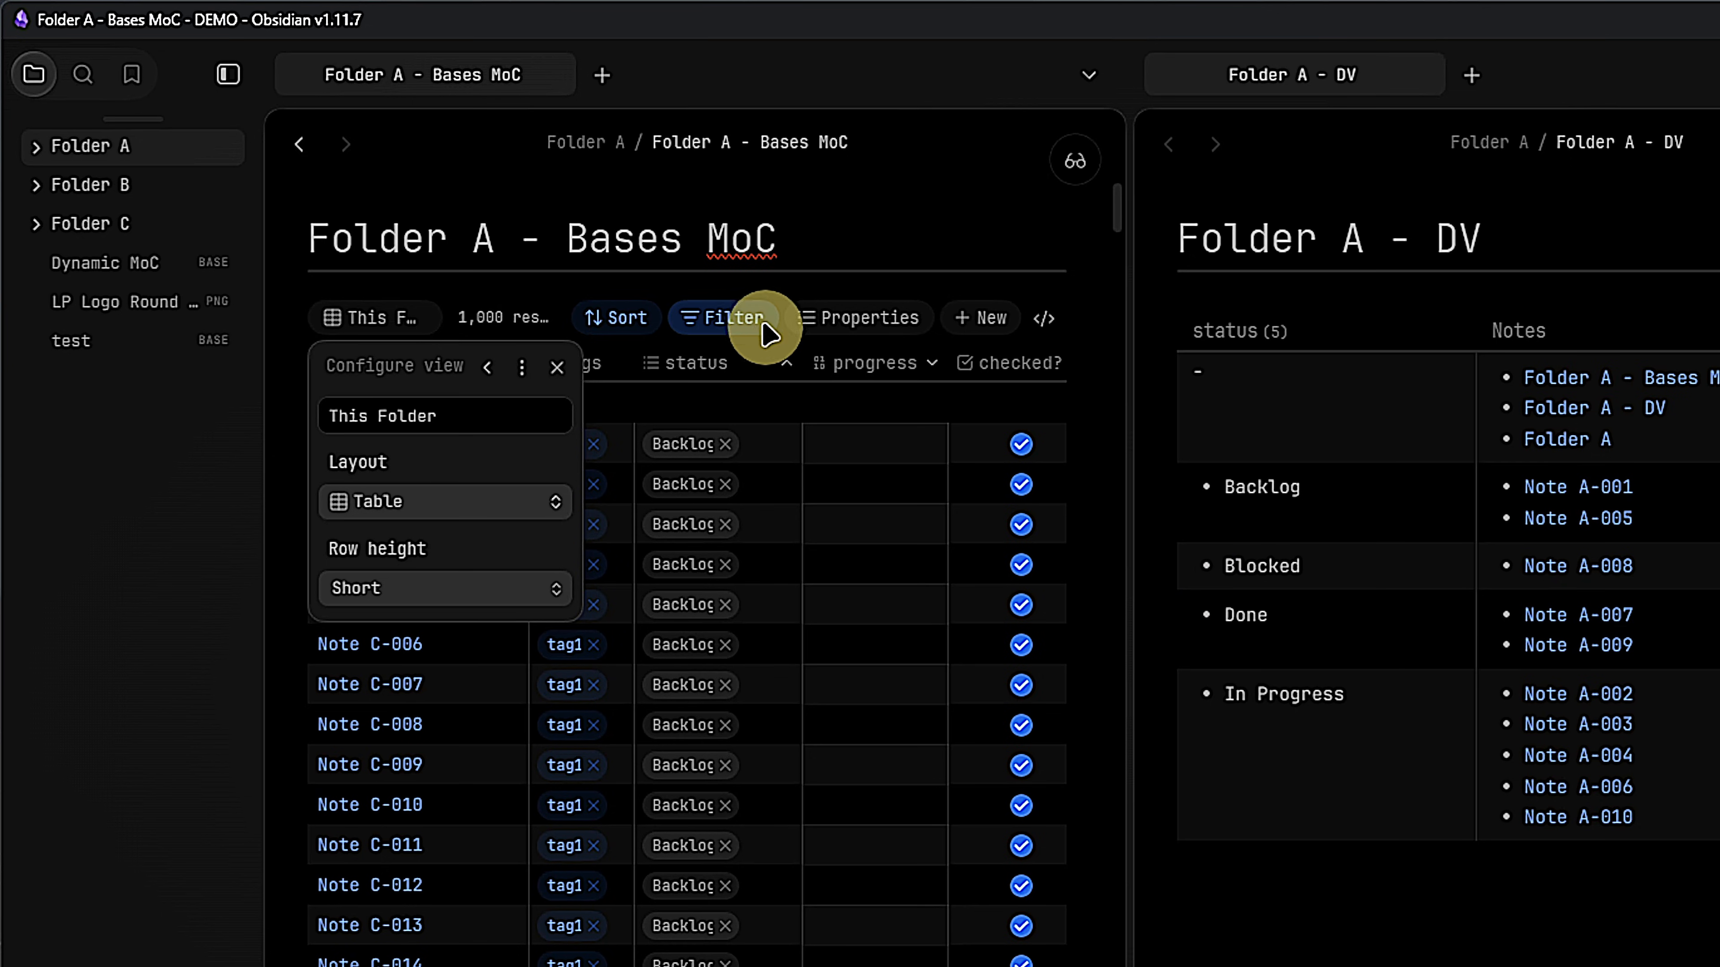
Replace the This Folder view's file path filter with the advanced filter file.inFolder(this.file.folder).
left_click(784, 306)
left_click(754, 307)
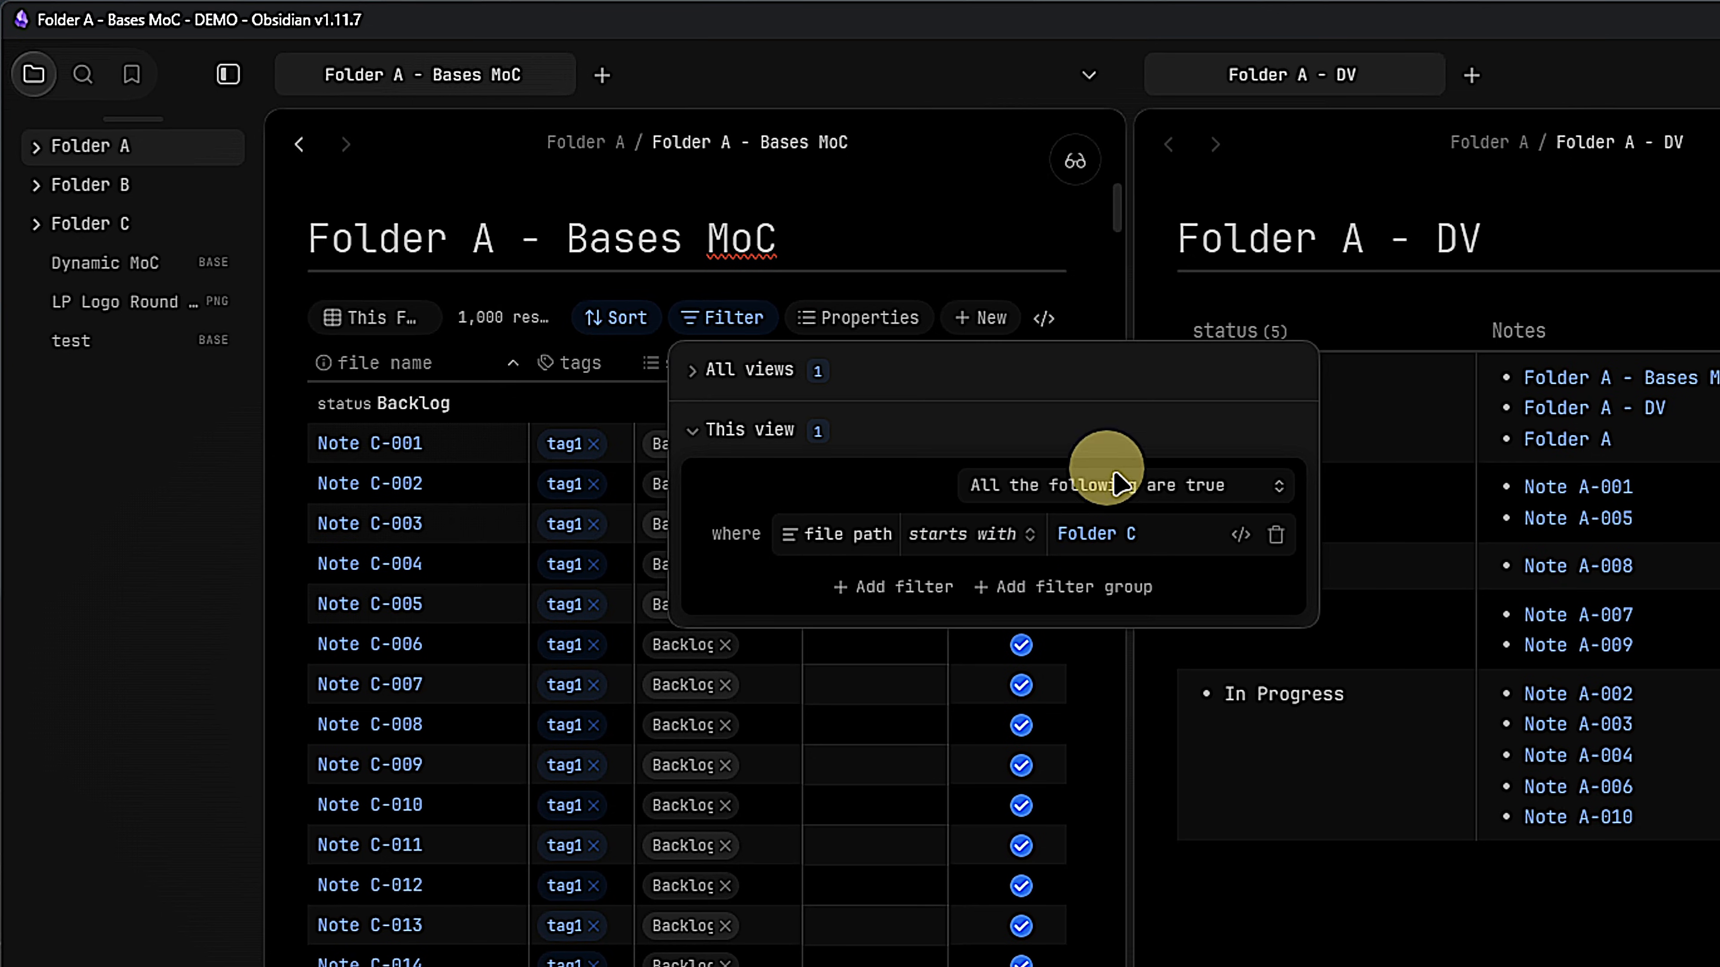
left_click(1276, 535)
left_click(1238, 533)
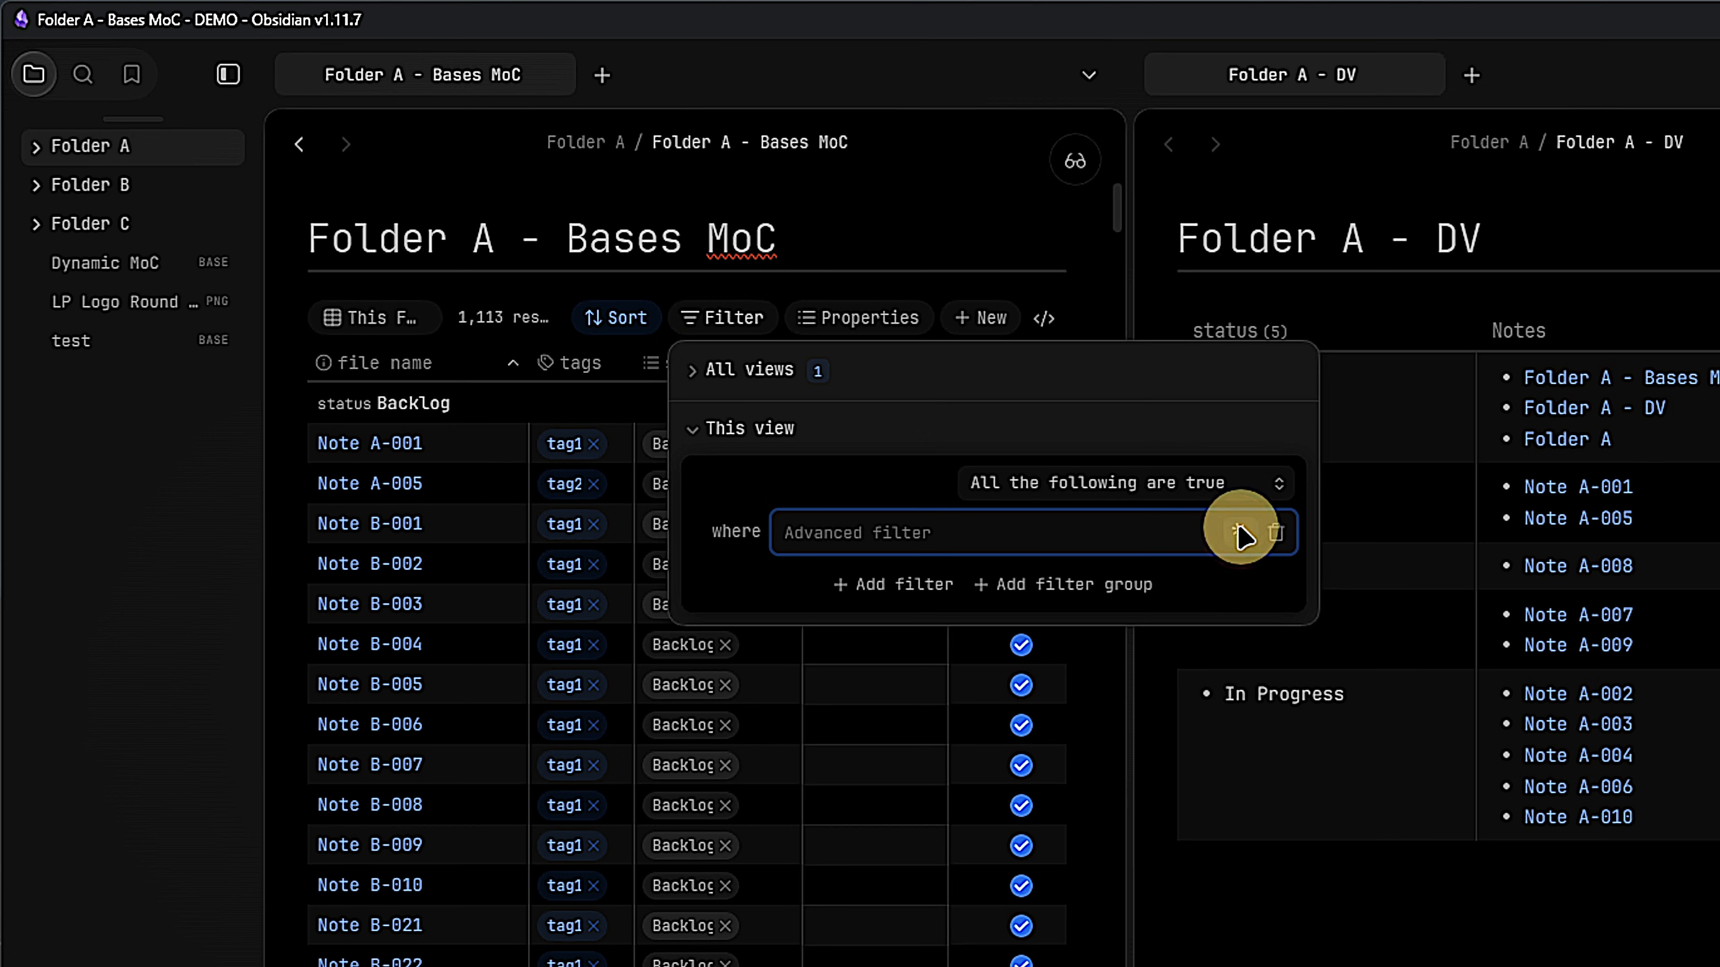
type("file.inFolder(this.file.folder)")
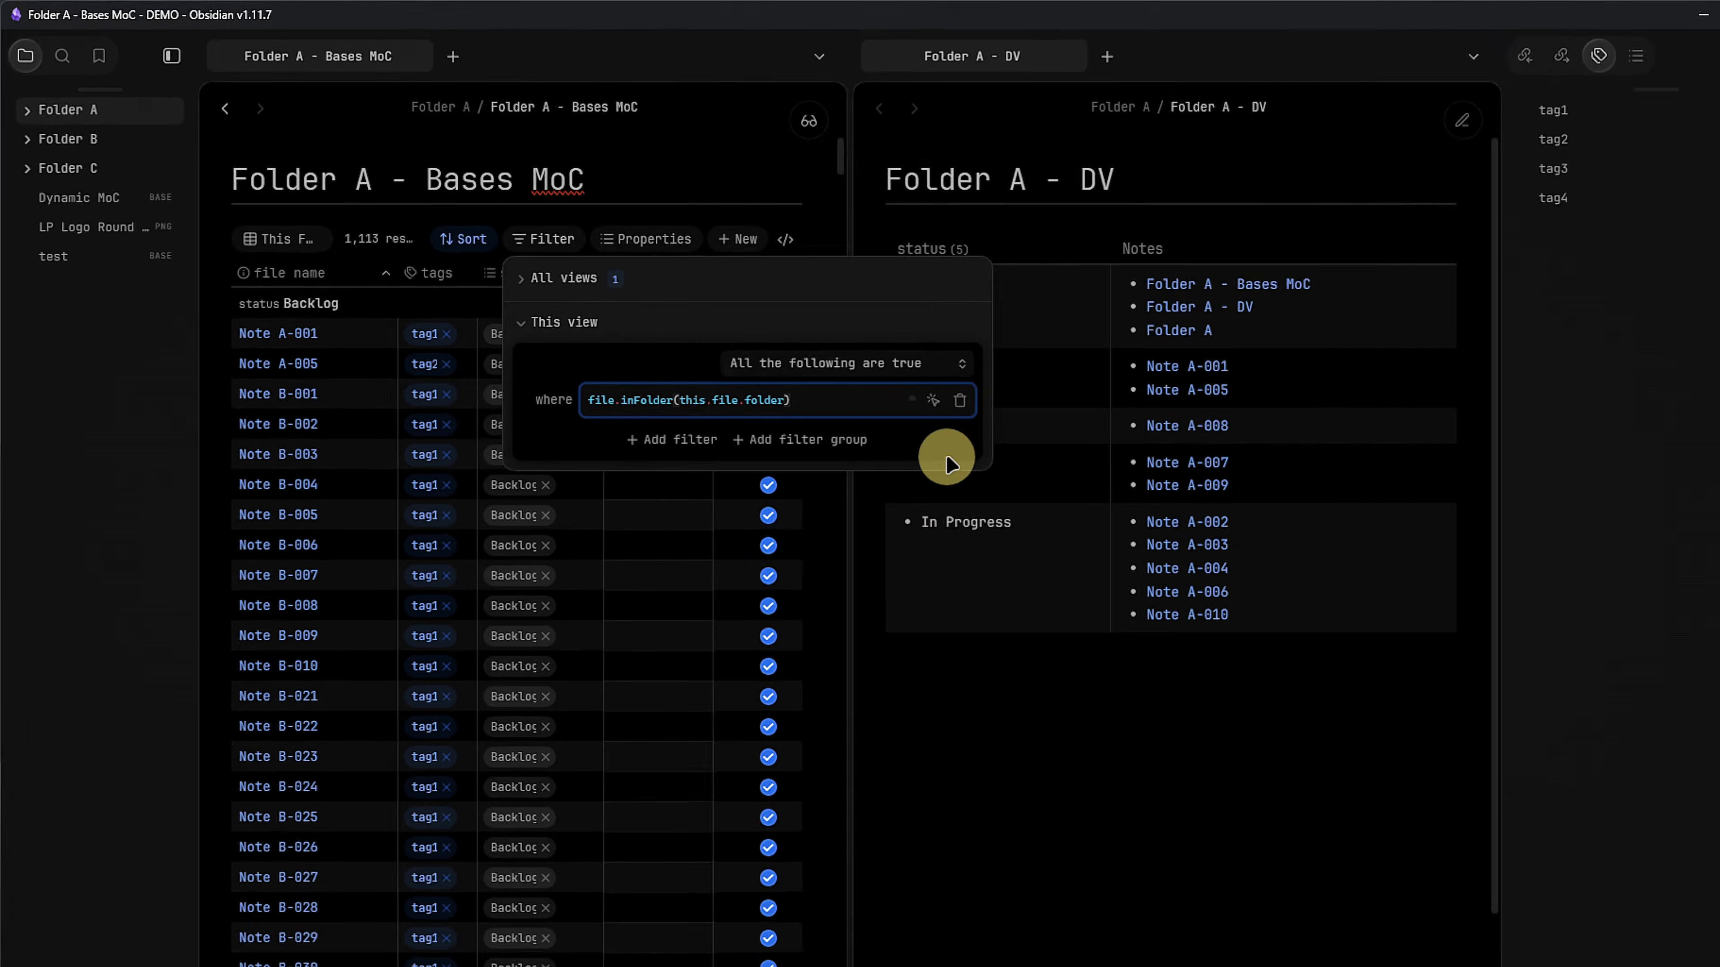
Open the Dynamic MoC base, dock it in the sidebar that holds the tags and outline, and switch it to the This Folder view.
left_click(105, 263)
left_click_drag(525, 53, 1599, 67)
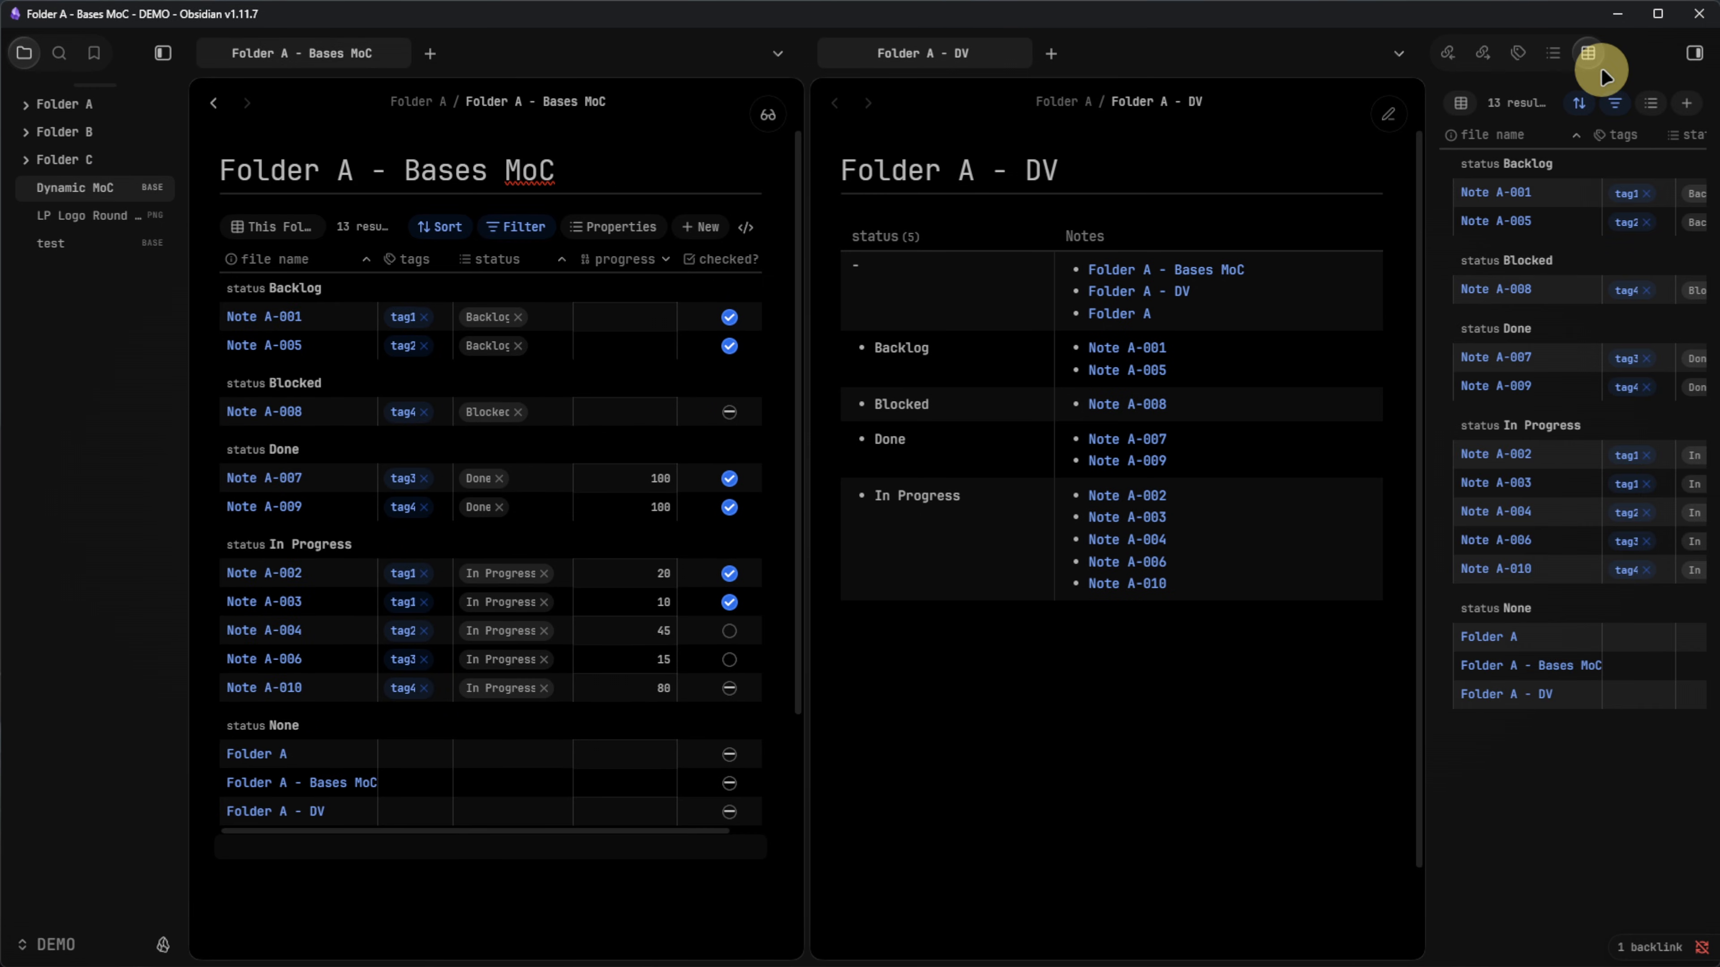
left_click(1466, 102)
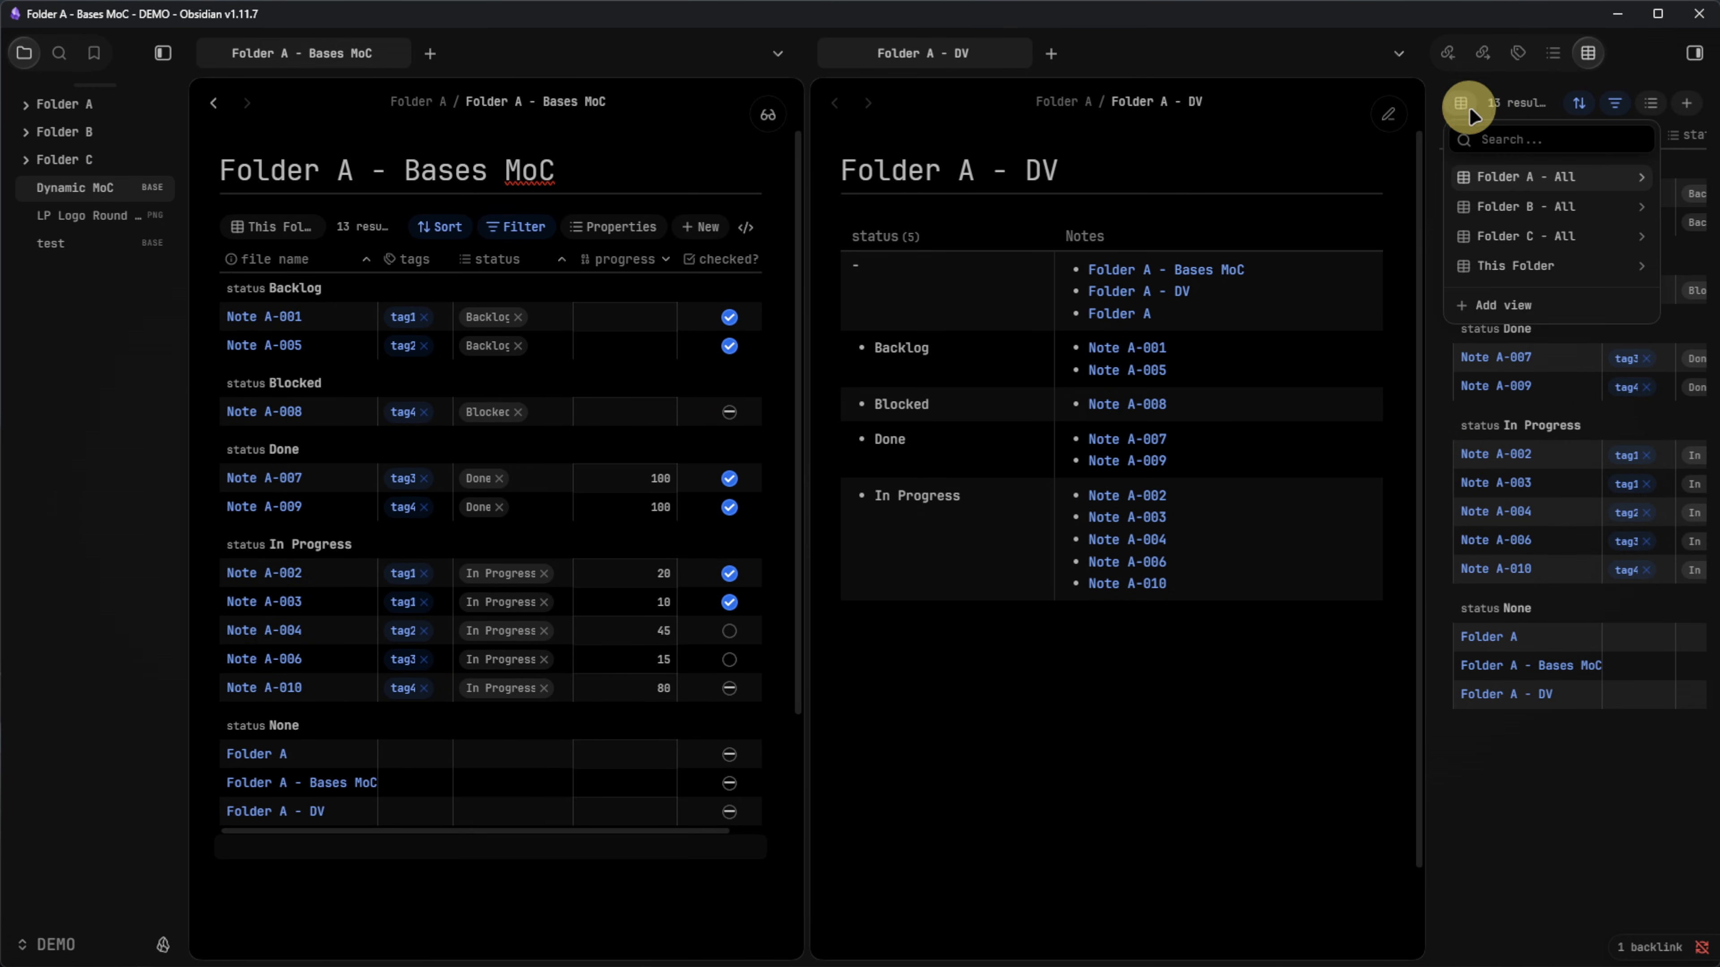
left_click(1518, 267)
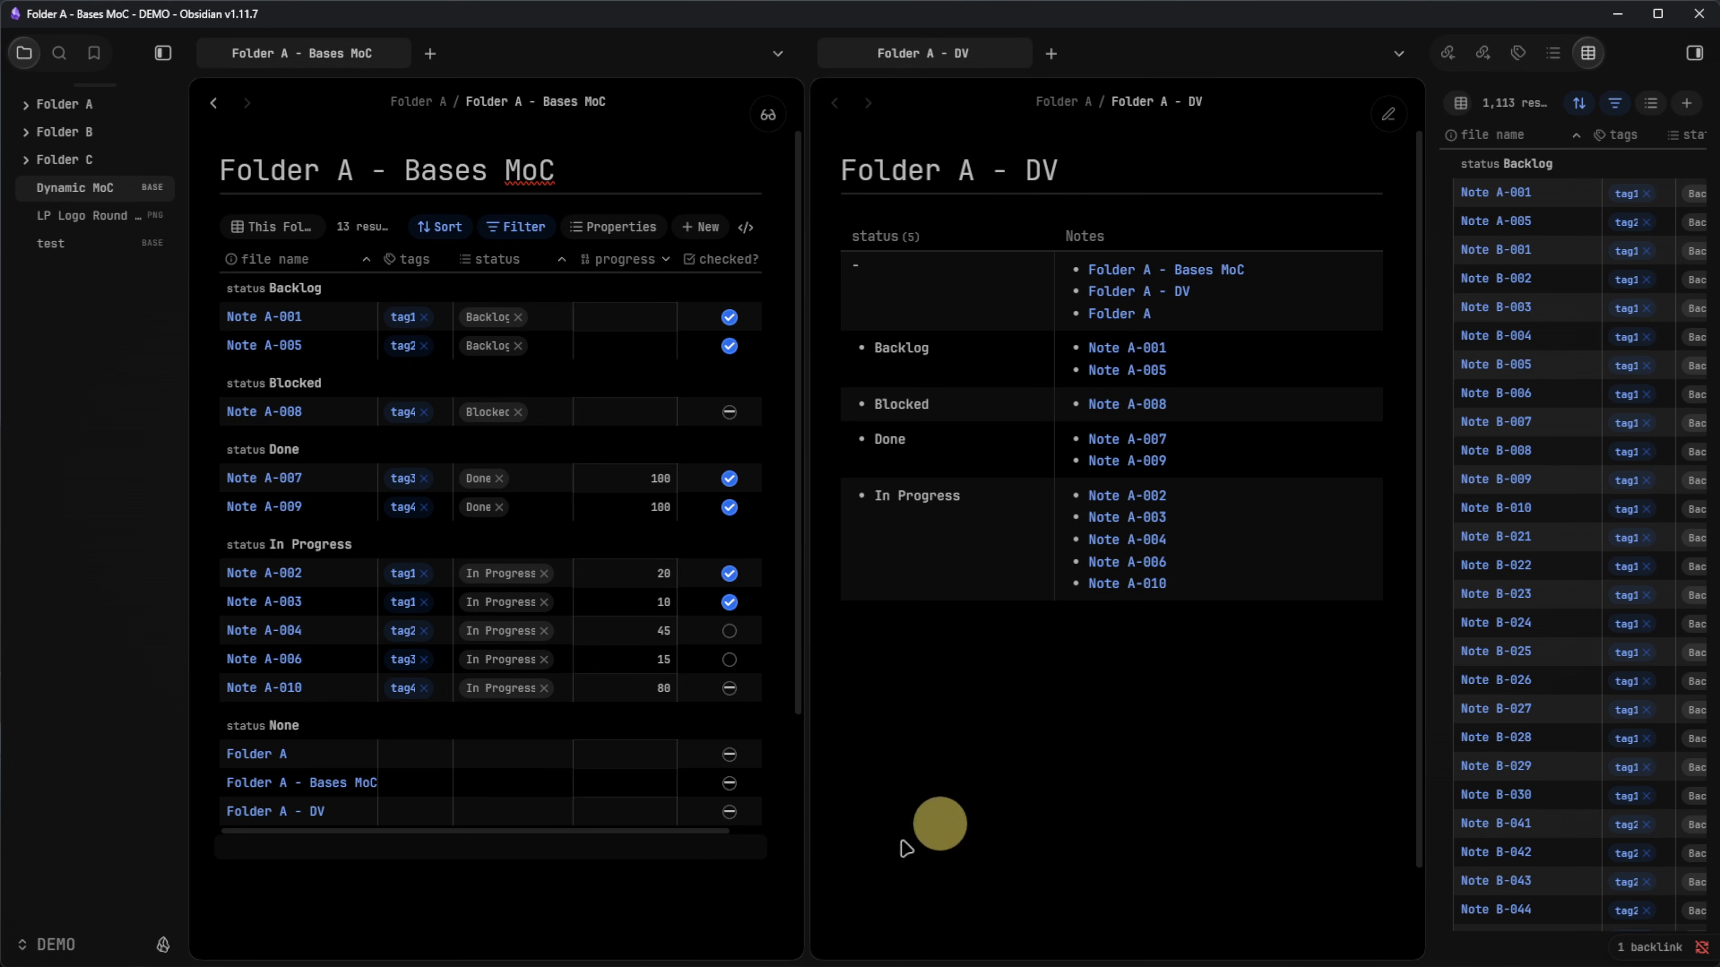
Test the sidebar base by focusing Folder A - Bases MoC, opening Note B-001 in a new tab, and switching to Note A-001.
left_click(598, 896)
left_click(31, 134)
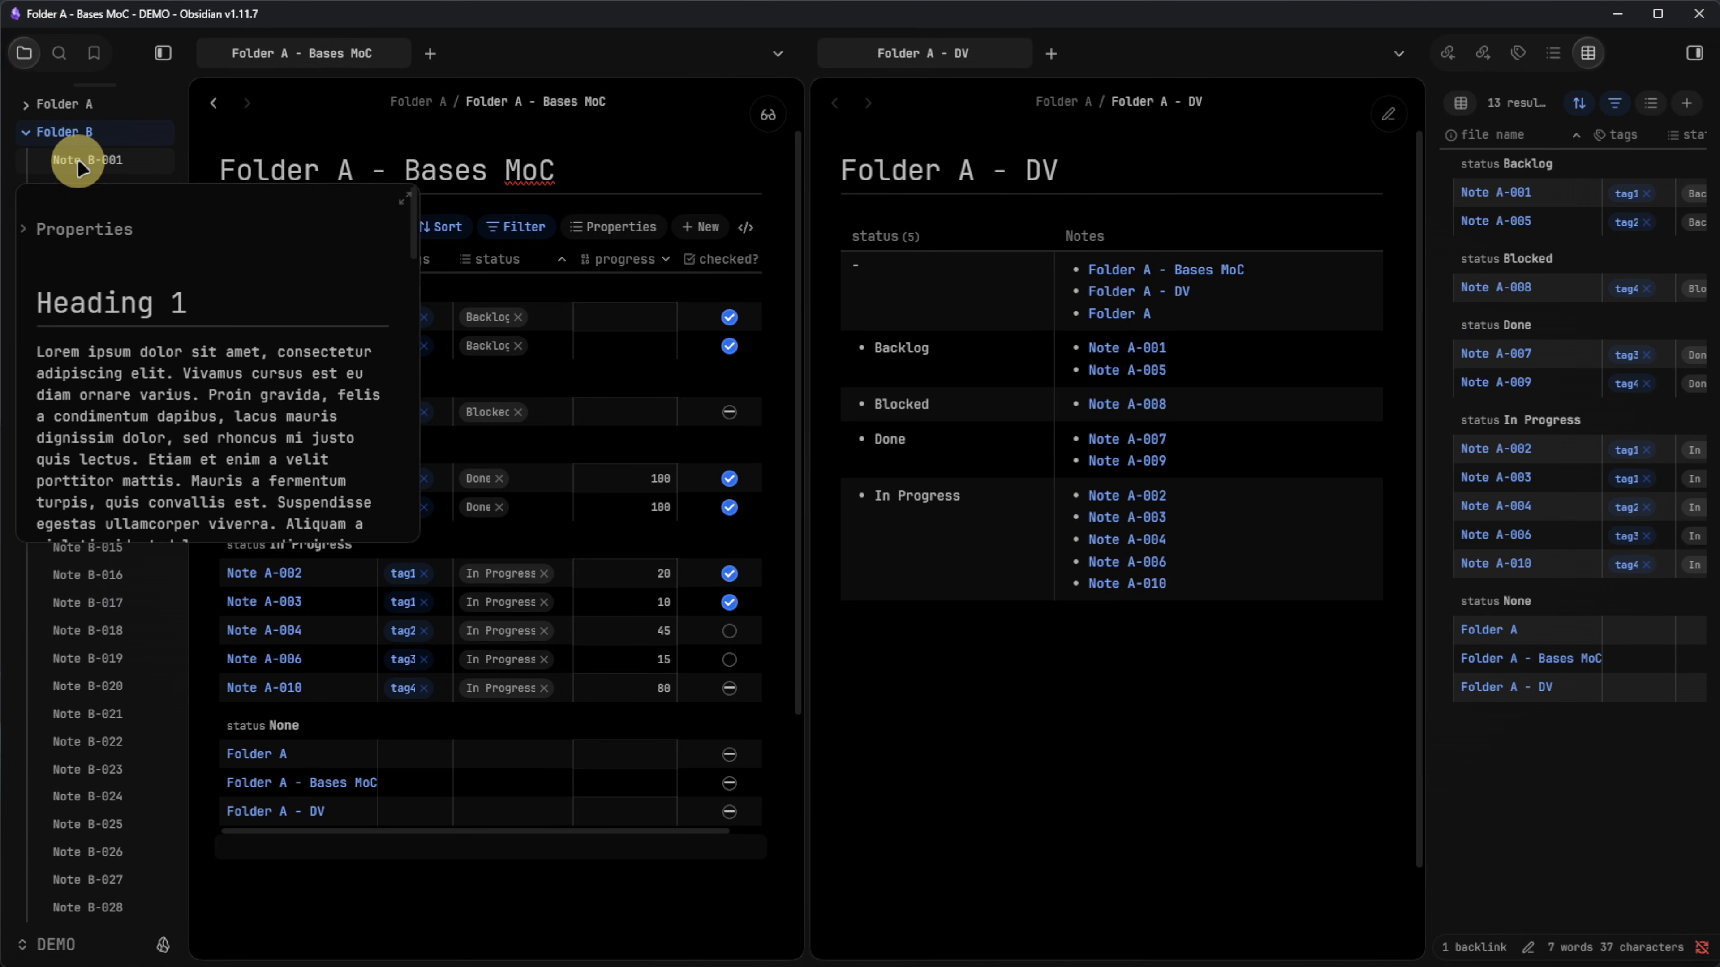
left_click(81, 163, "ctrl")
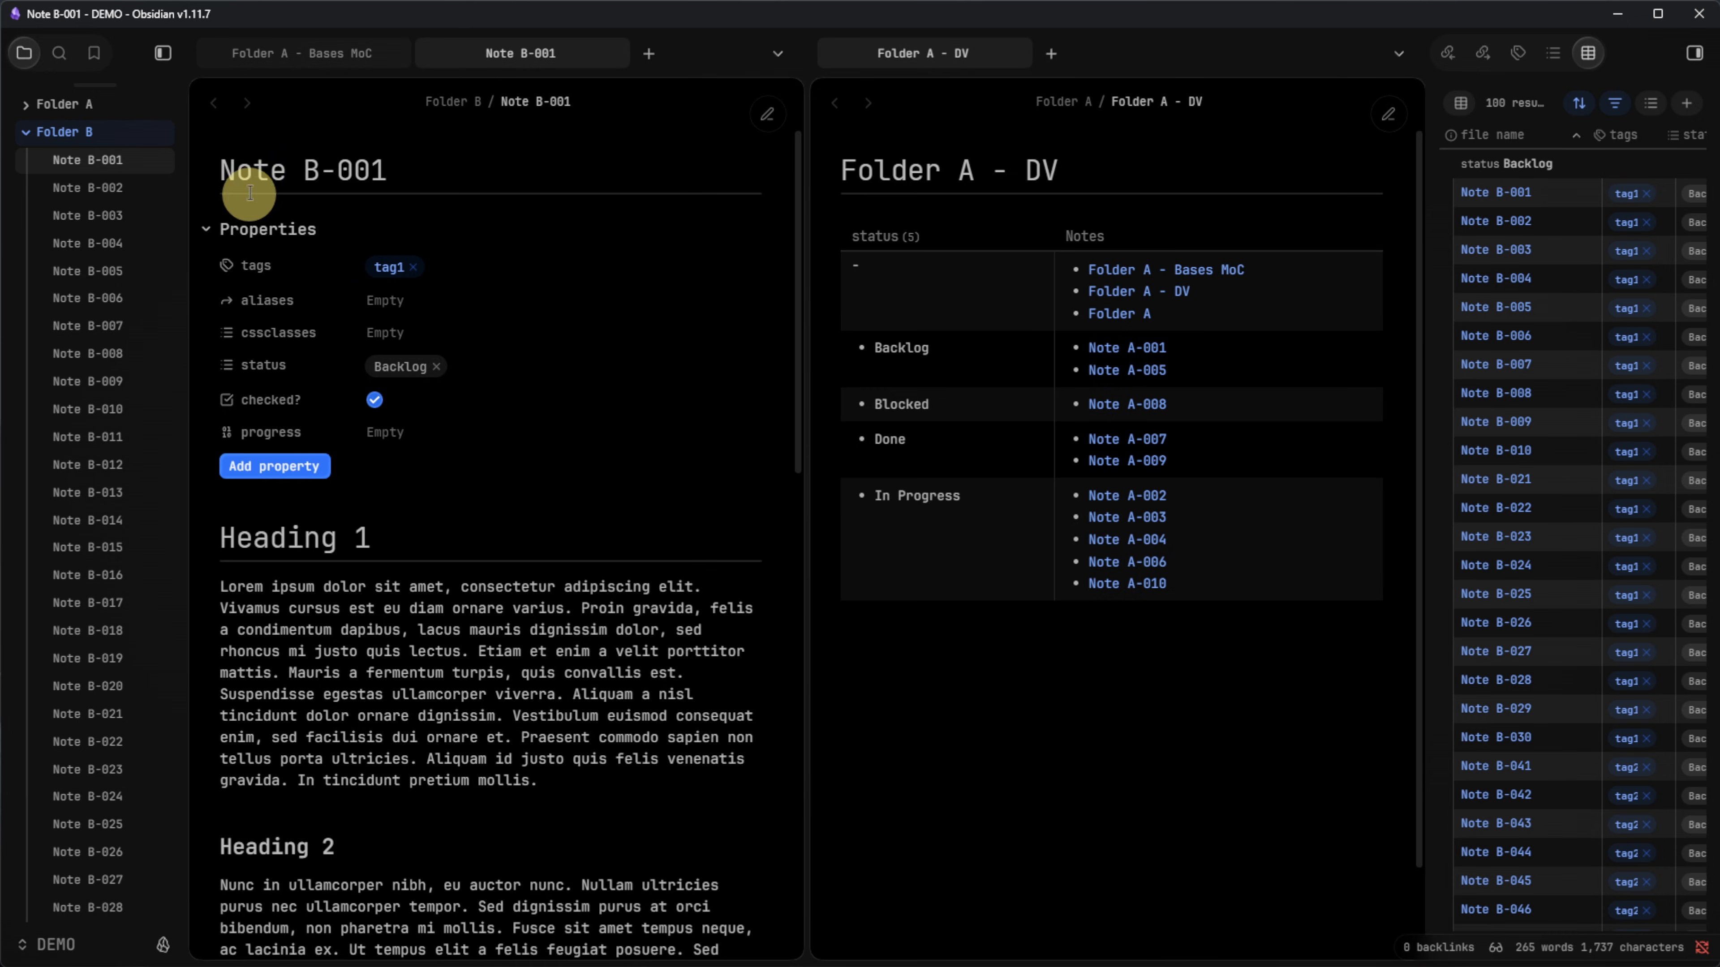
left_click(49, 127)
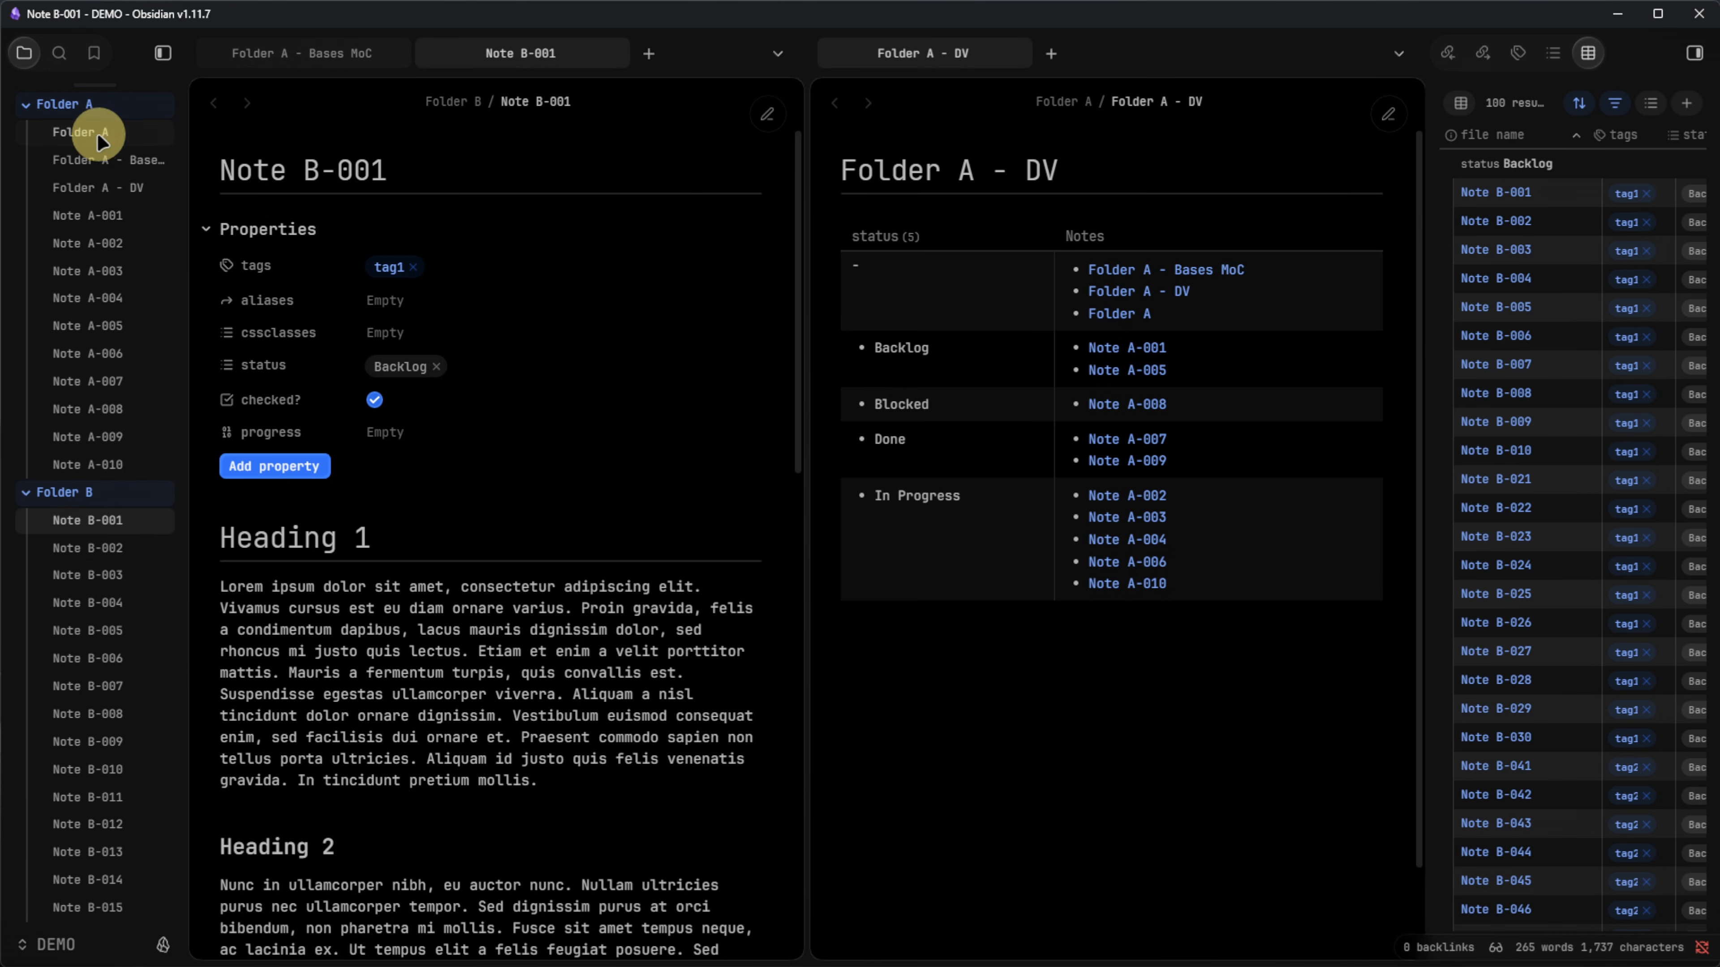
left_click(87, 218)
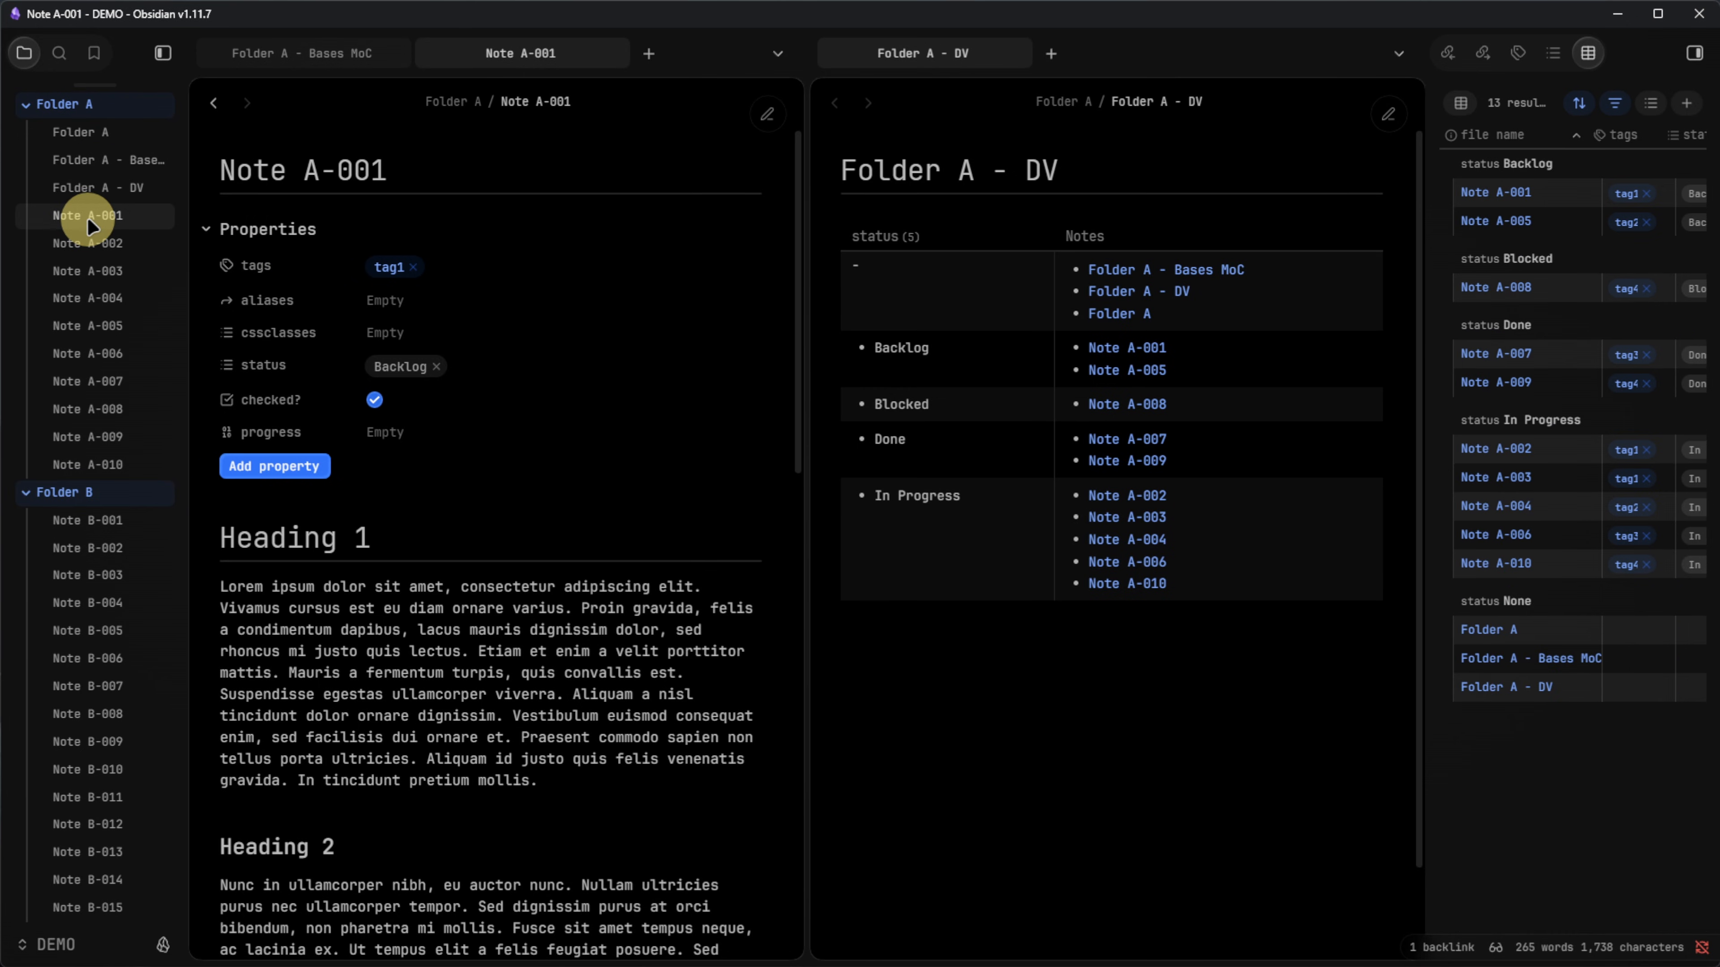